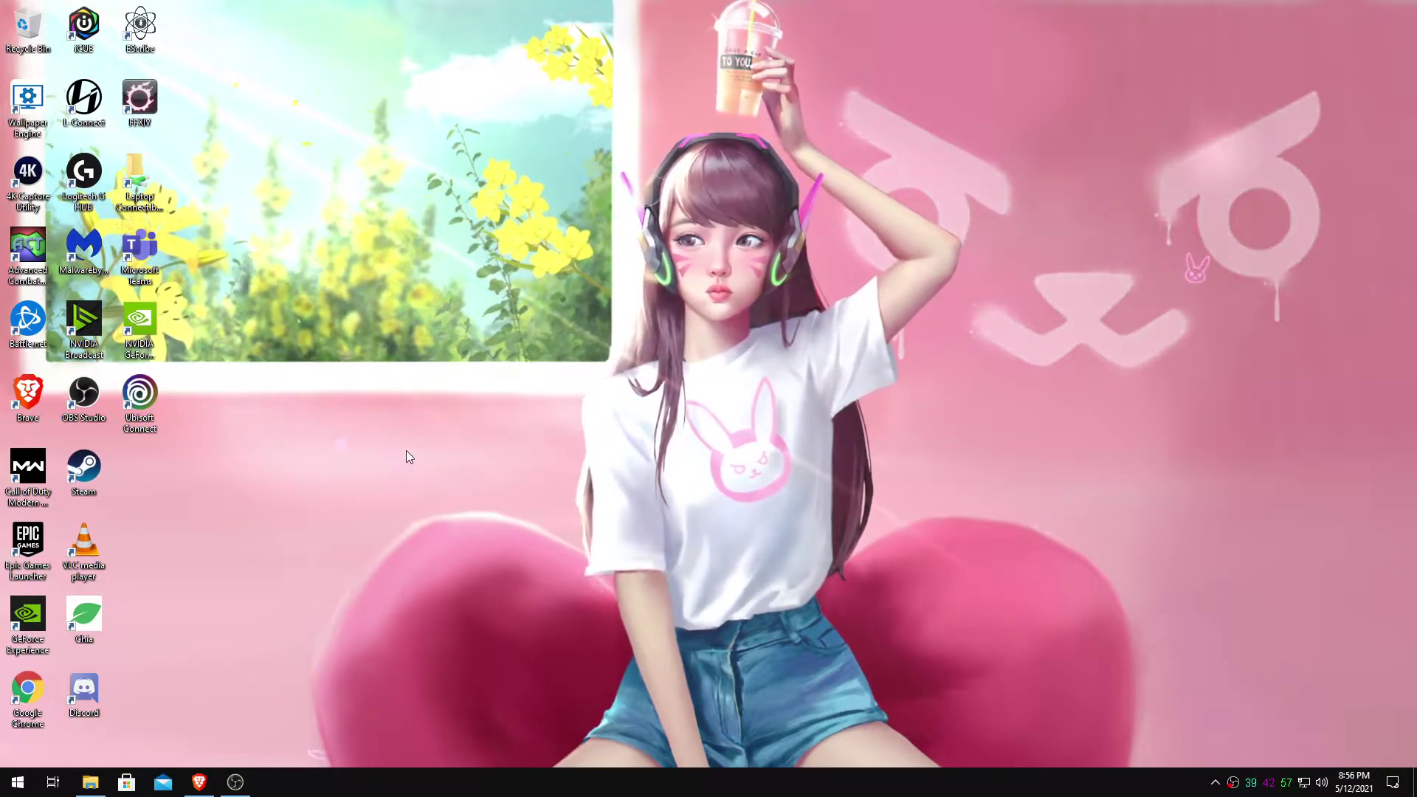
# - Check the running background apps in Task Manager, then close Task Manager
pyautogui.click(1214, 782)
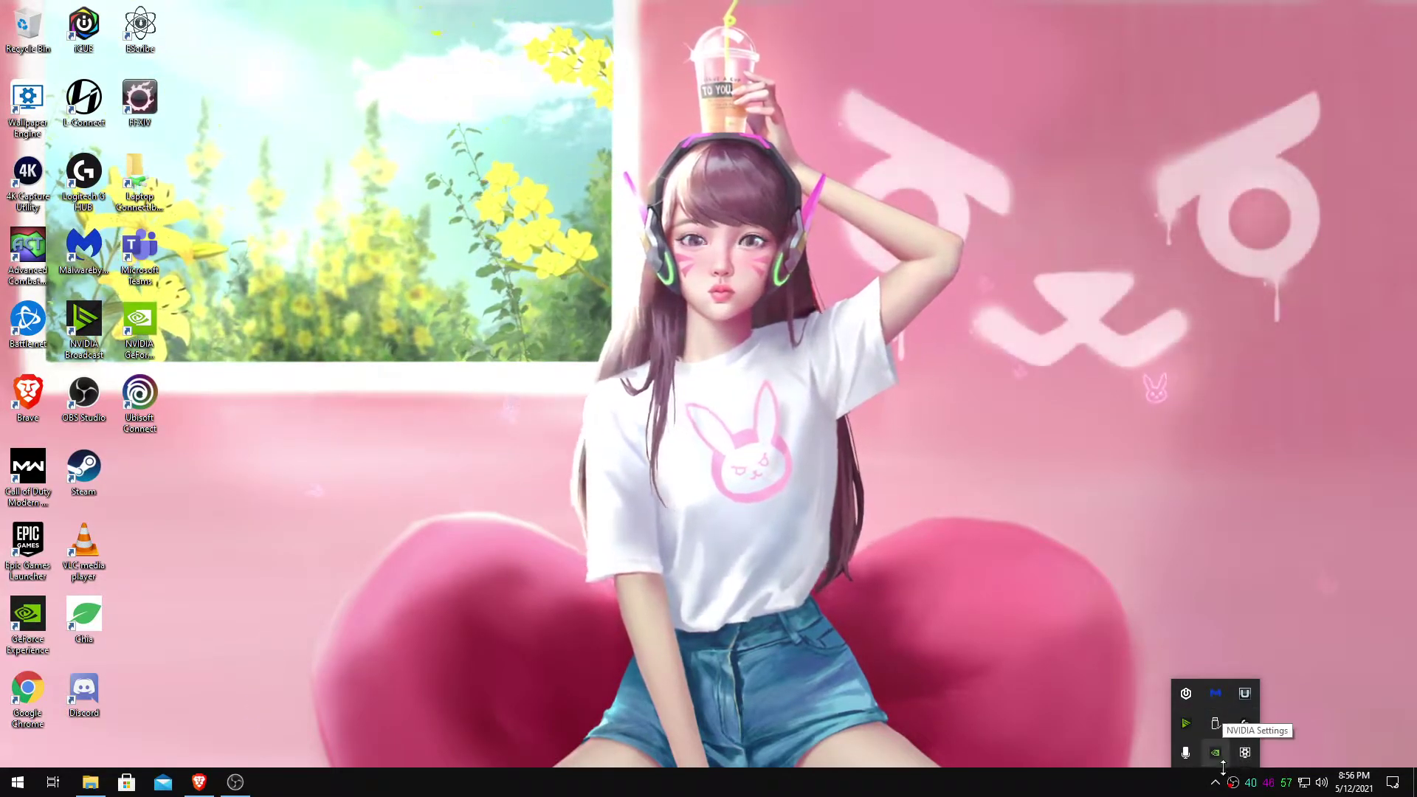
pyautogui.click(386, 785)
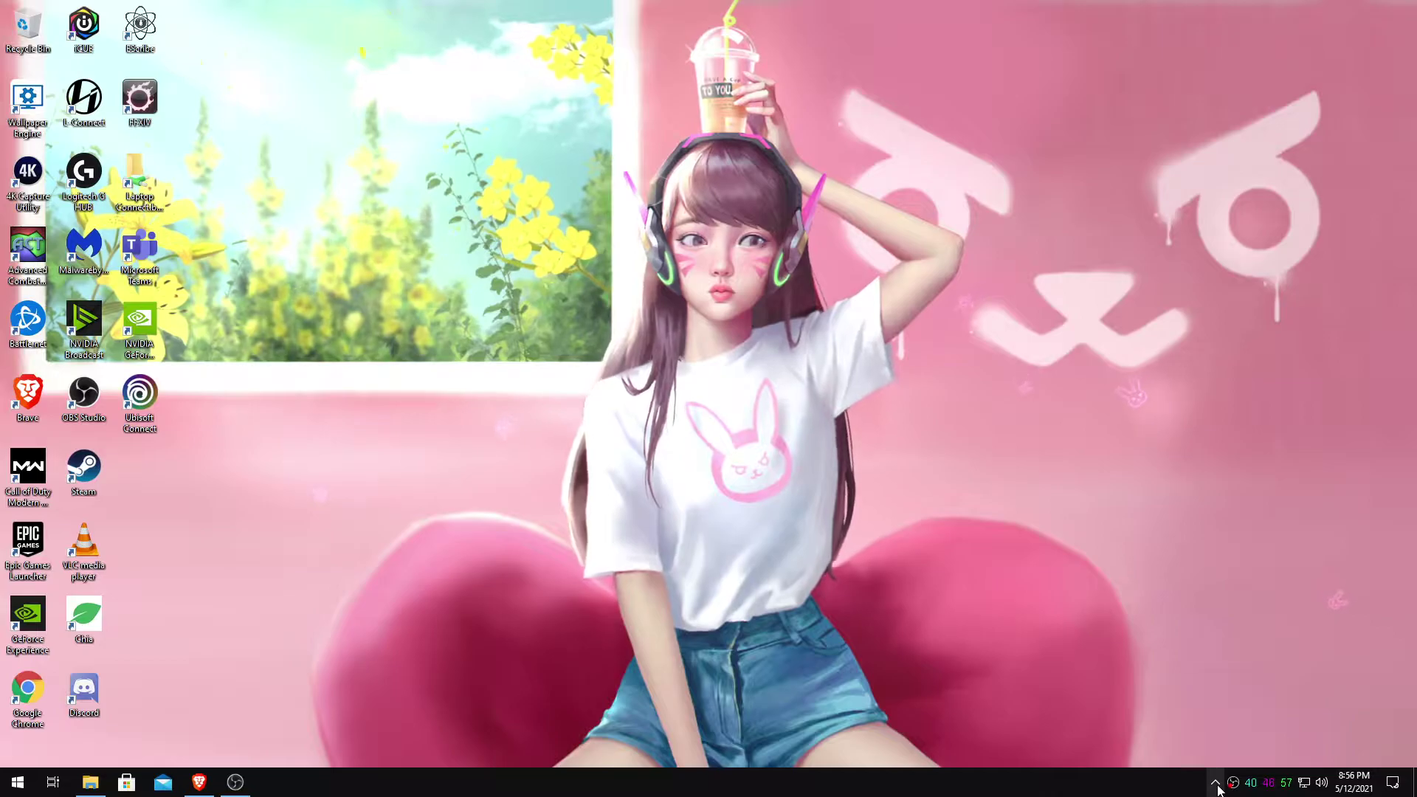
pyautogui.rightClick(384, 779)
pyautogui.click(440, 713)
pyautogui.scroll(-5, 461, 381)
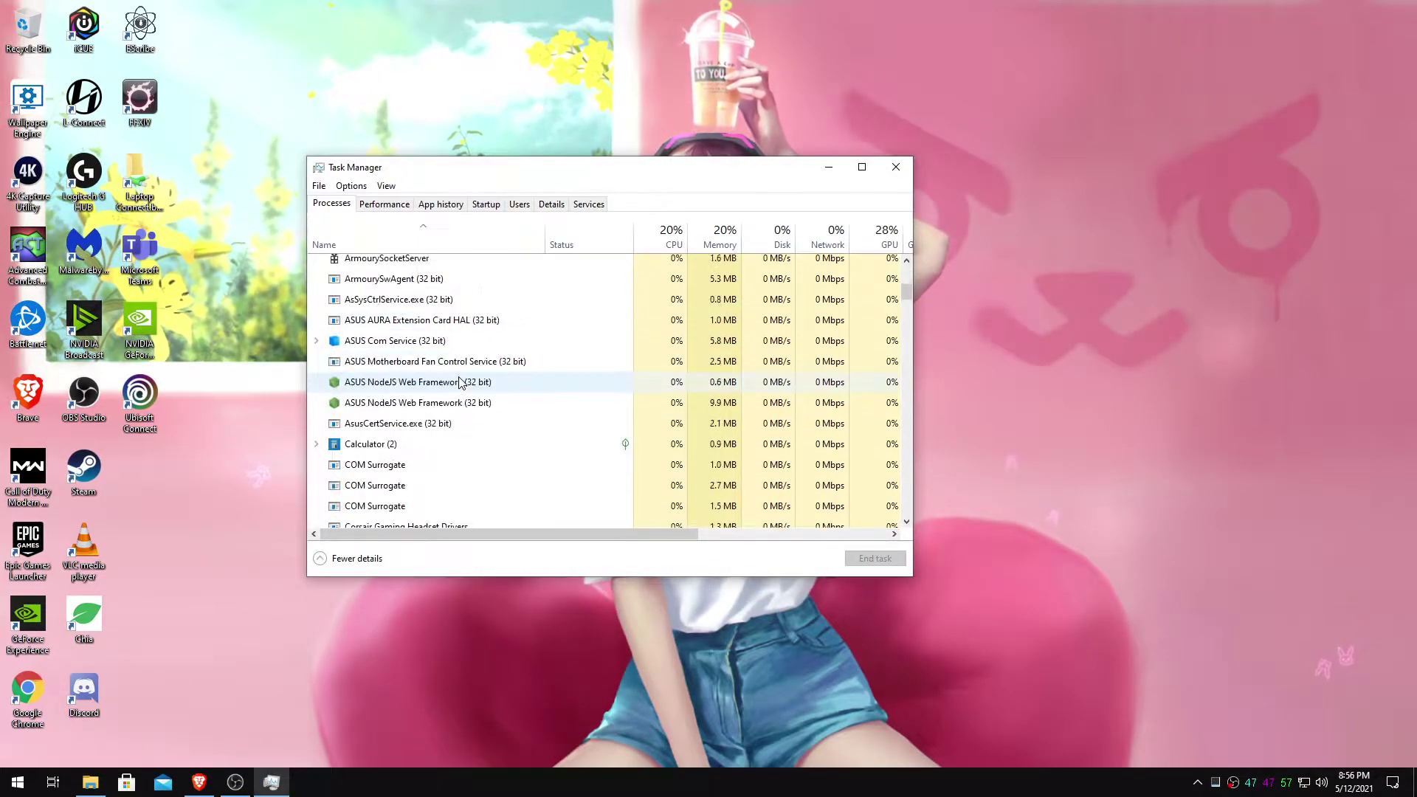
pyautogui.scroll(-10, 462, 382)
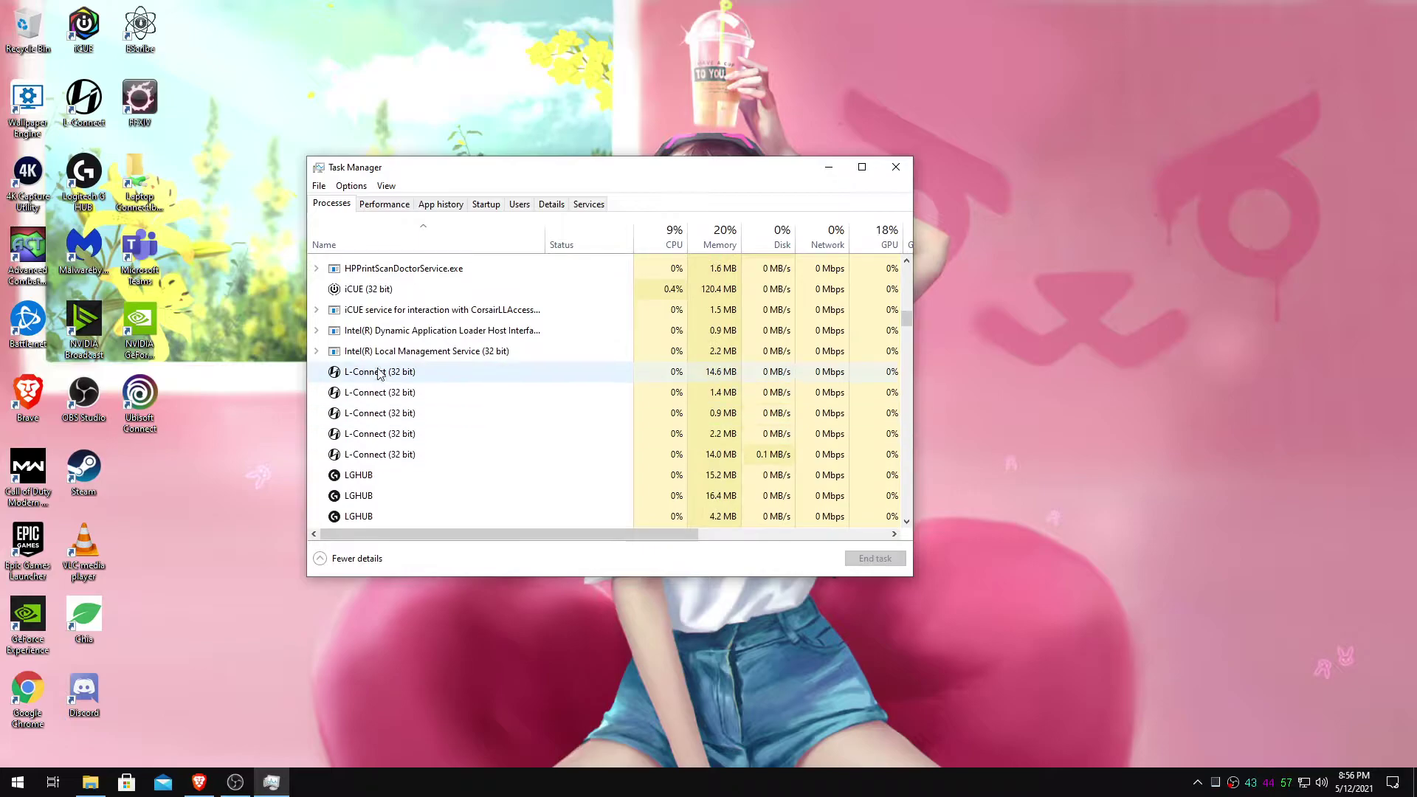
pyautogui.click(899, 170)
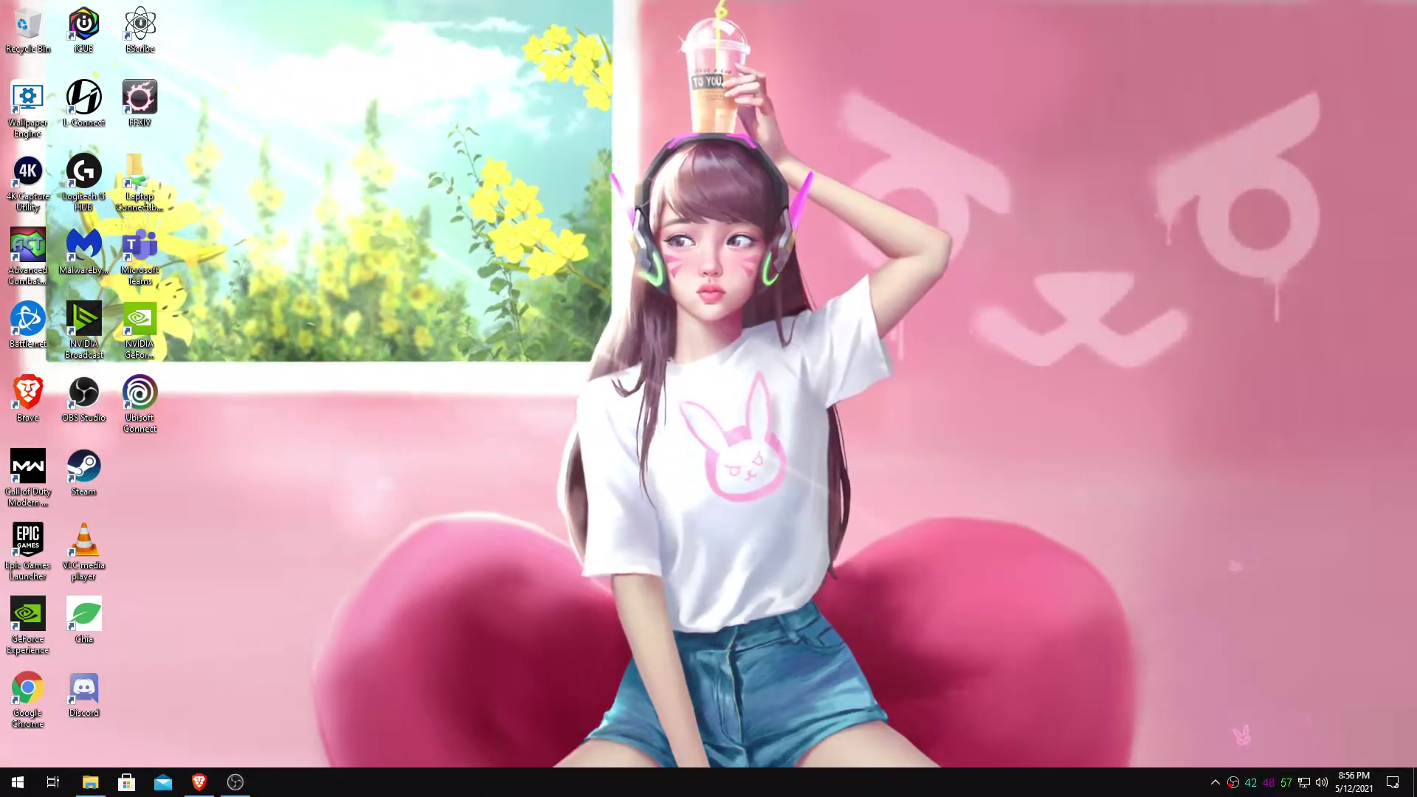
# - Center the L-Connect Start Minimized folder window and look over the context menu options for Start-L-Connect.bat
pyautogui.moveTo(0, 140); pyautogui.dragTo(504, 92)
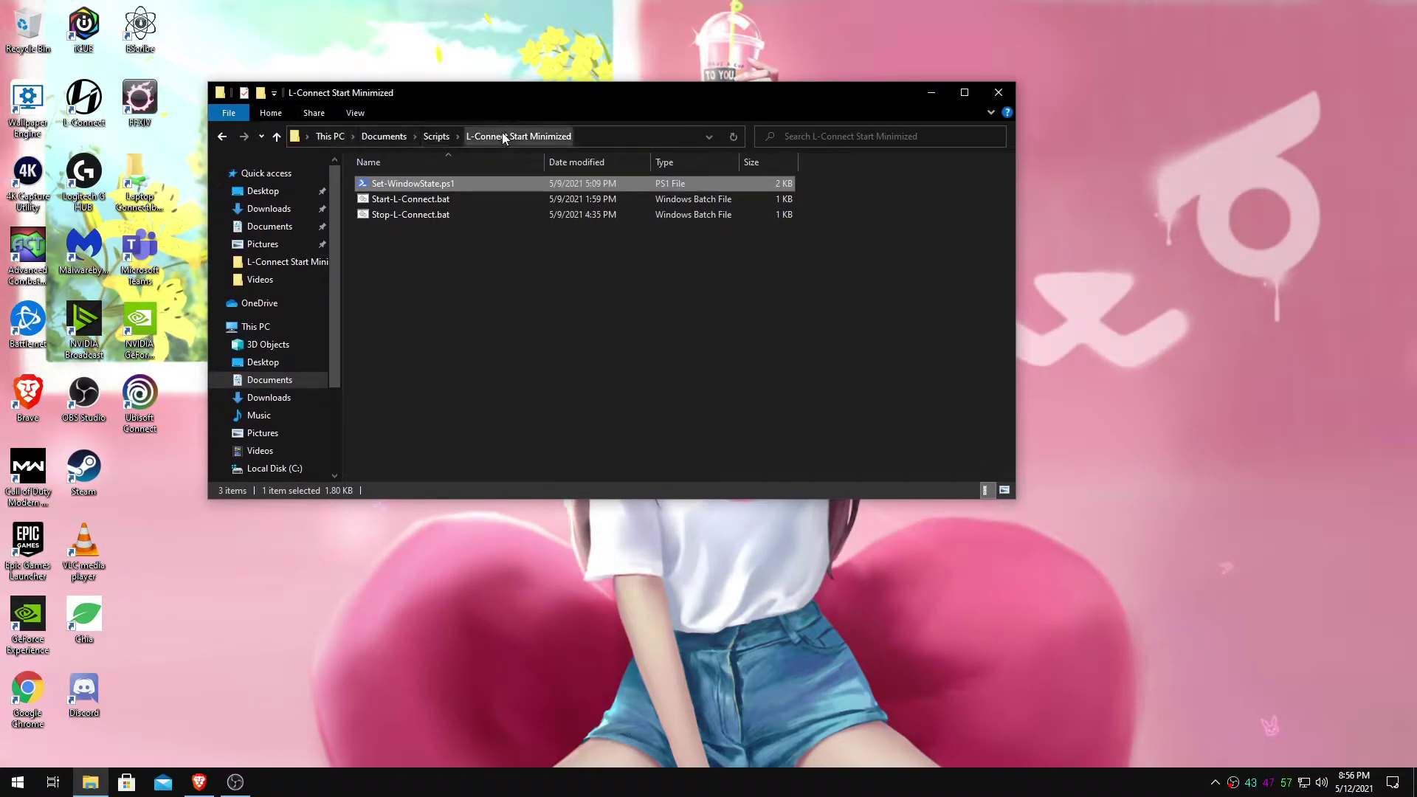
pyautogui.click(449, 253)
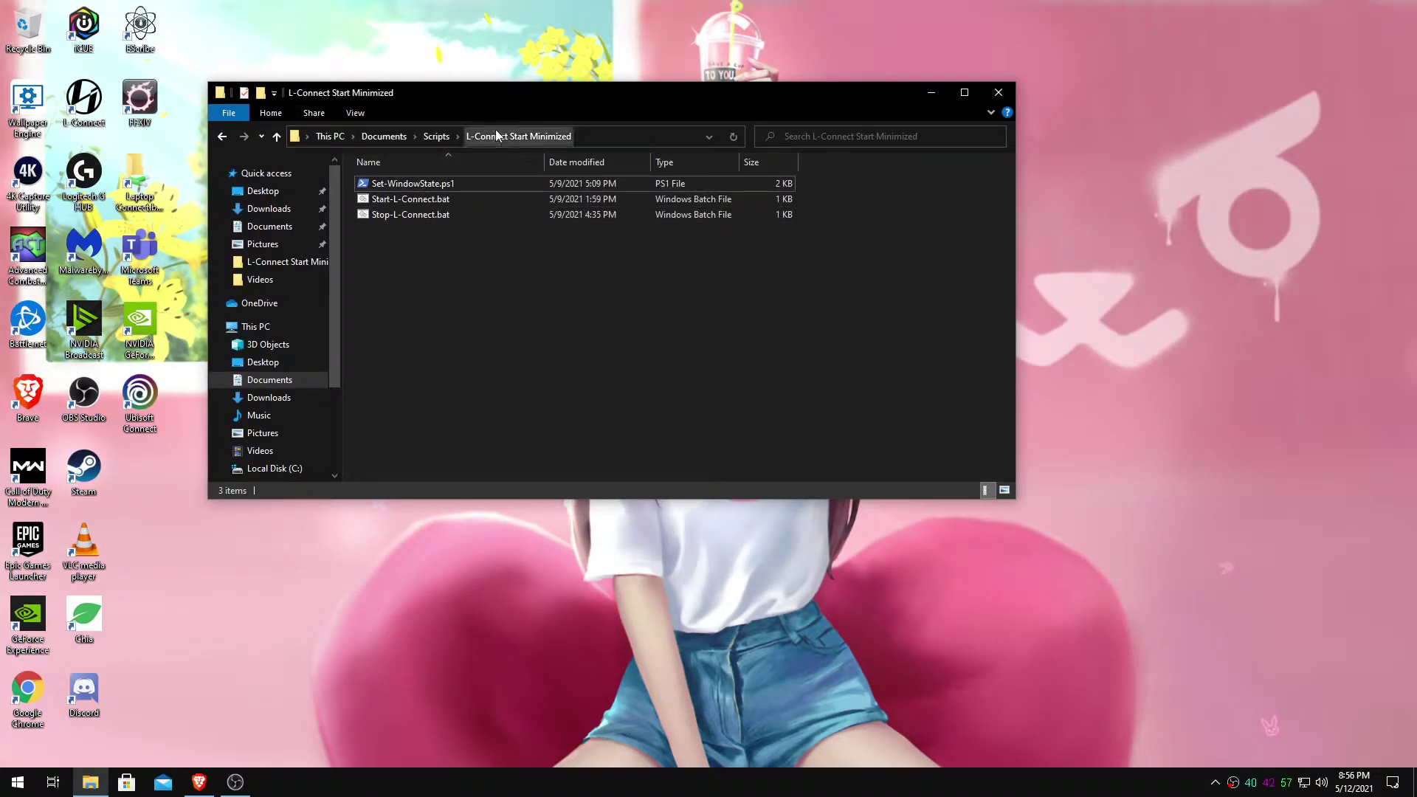
pyautogui.rightClick(436, 200)
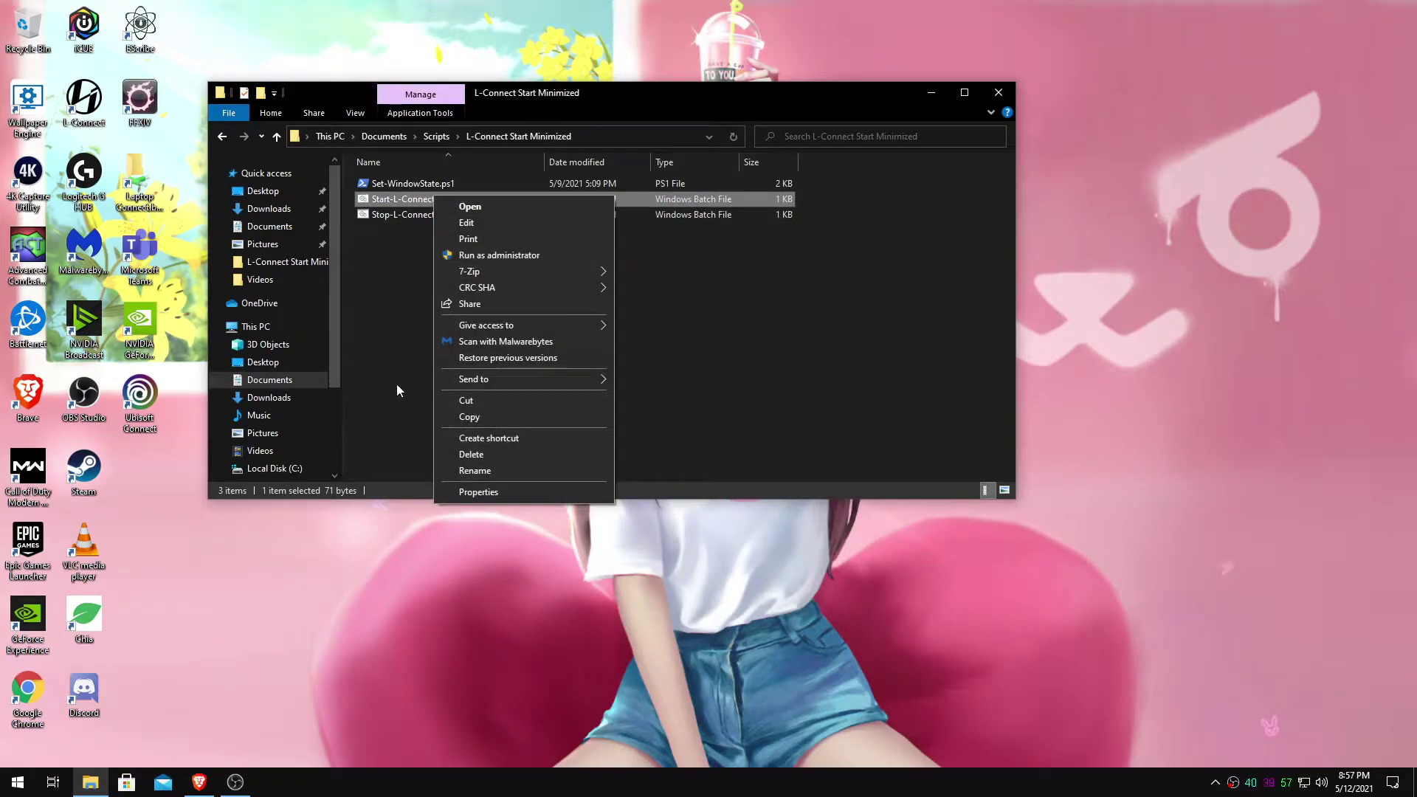
pyautogui.rightClick(434, 341)
pyautogui.moveTo(494, 501)
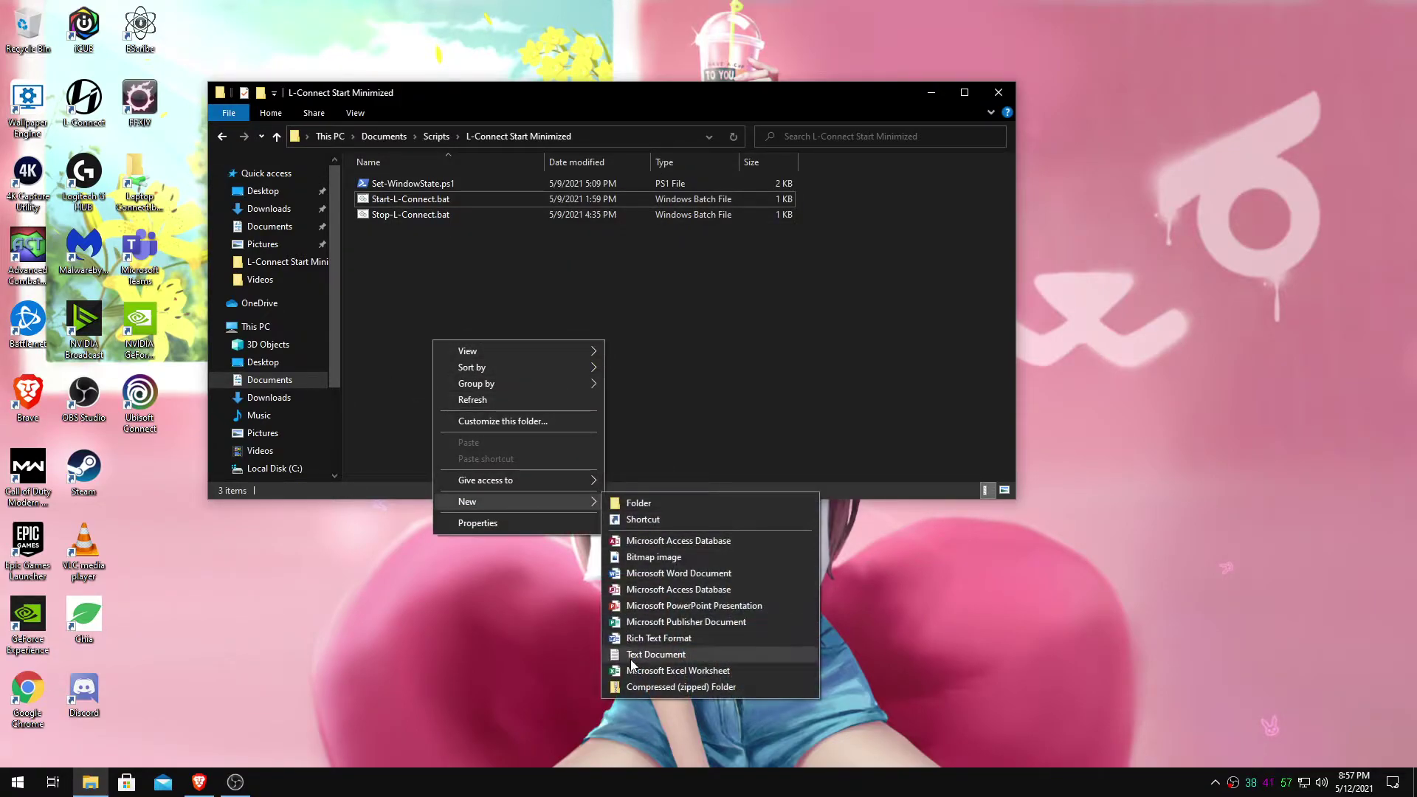
pyautogui.click(596, 223)
# - Edit Start-L-Connect.bat in Notepad over the folder and select its launch command line
pyautogui.rightClick(406, 200)
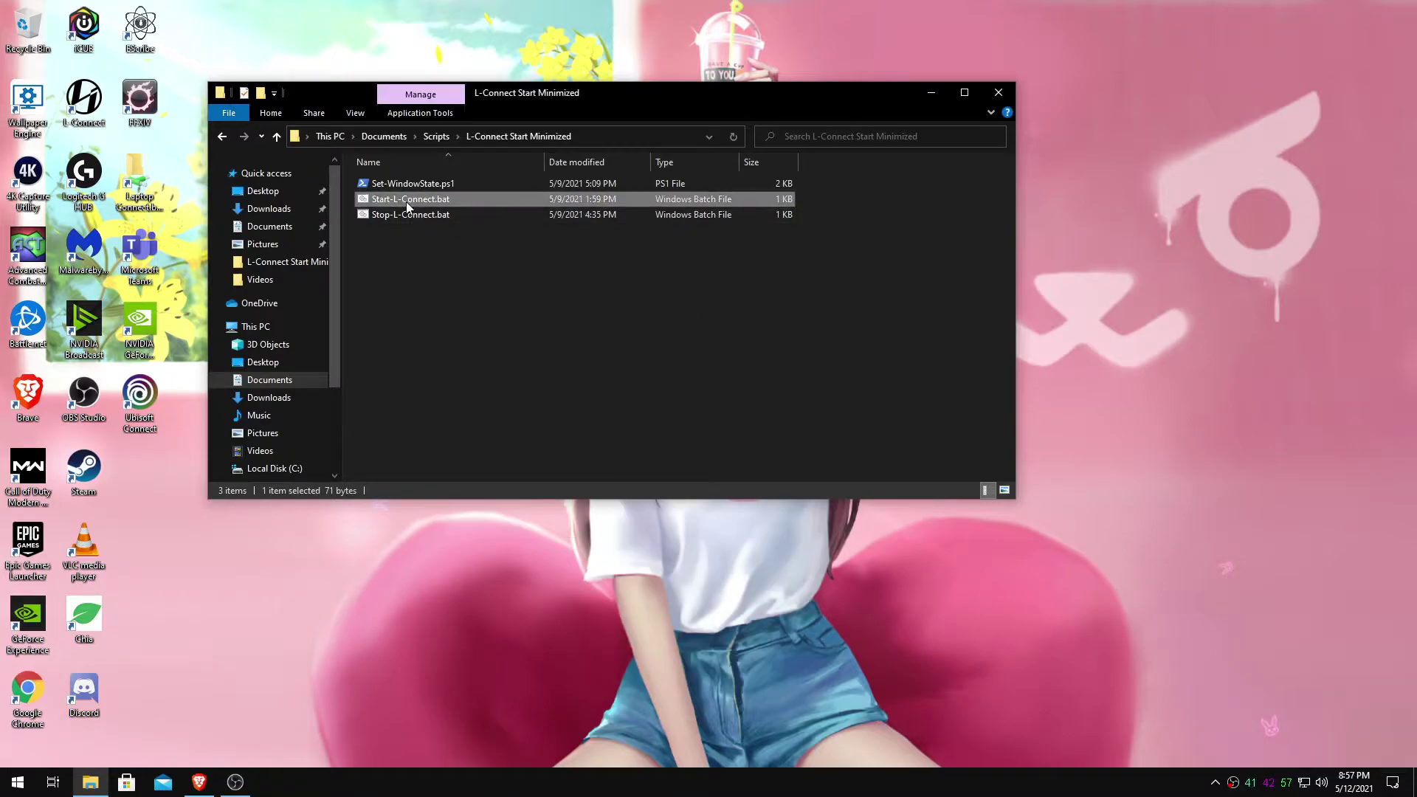
pyautogui.click(468, 228)
pyautogui.moveTo(473, 282); pyautogui.dragTo(480, 157)
pyautogui.moveTo(311, 185); pyautogui.dragTo(732, 193)
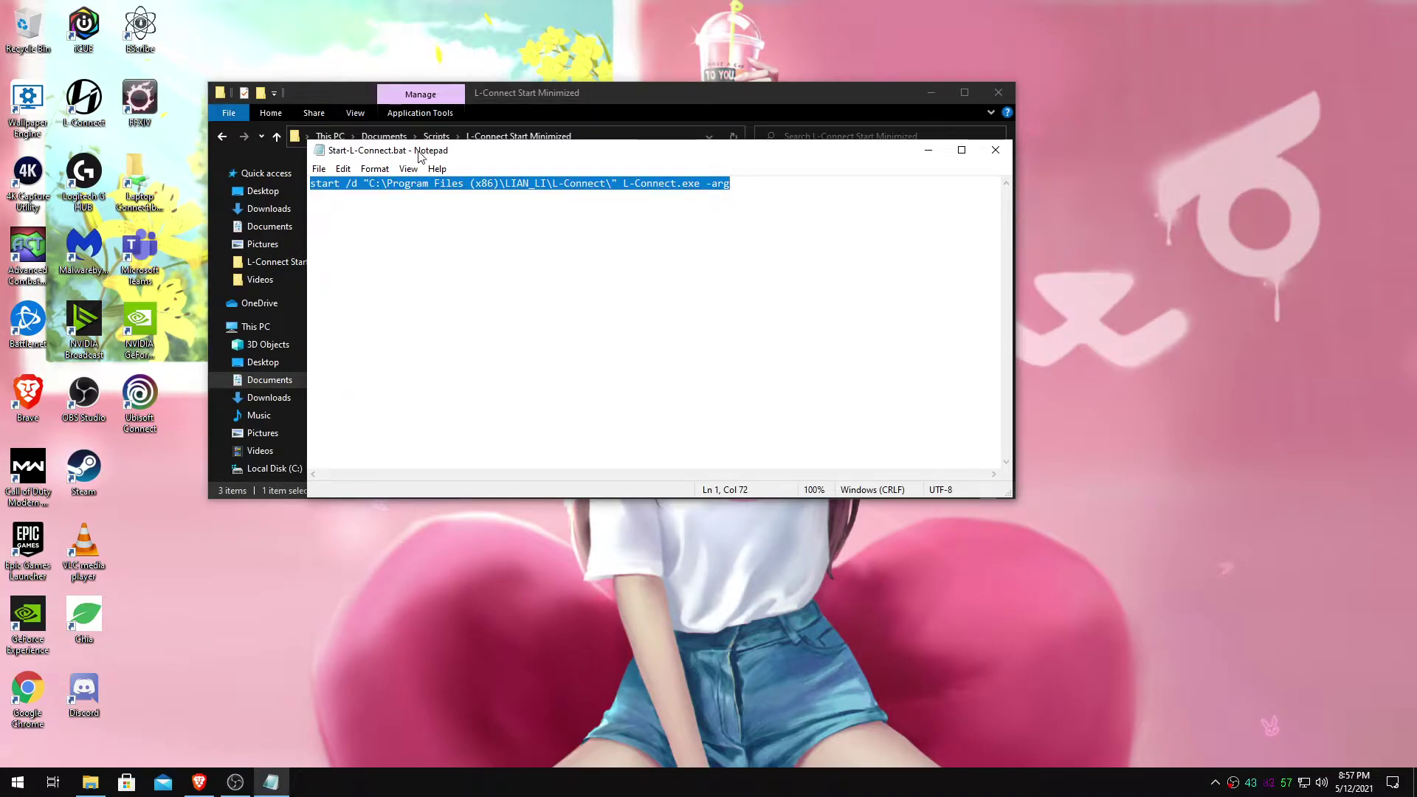
# - Select the L-Connect install folder path and the -arg argument in the start command
pyautogui.click(320, 195)
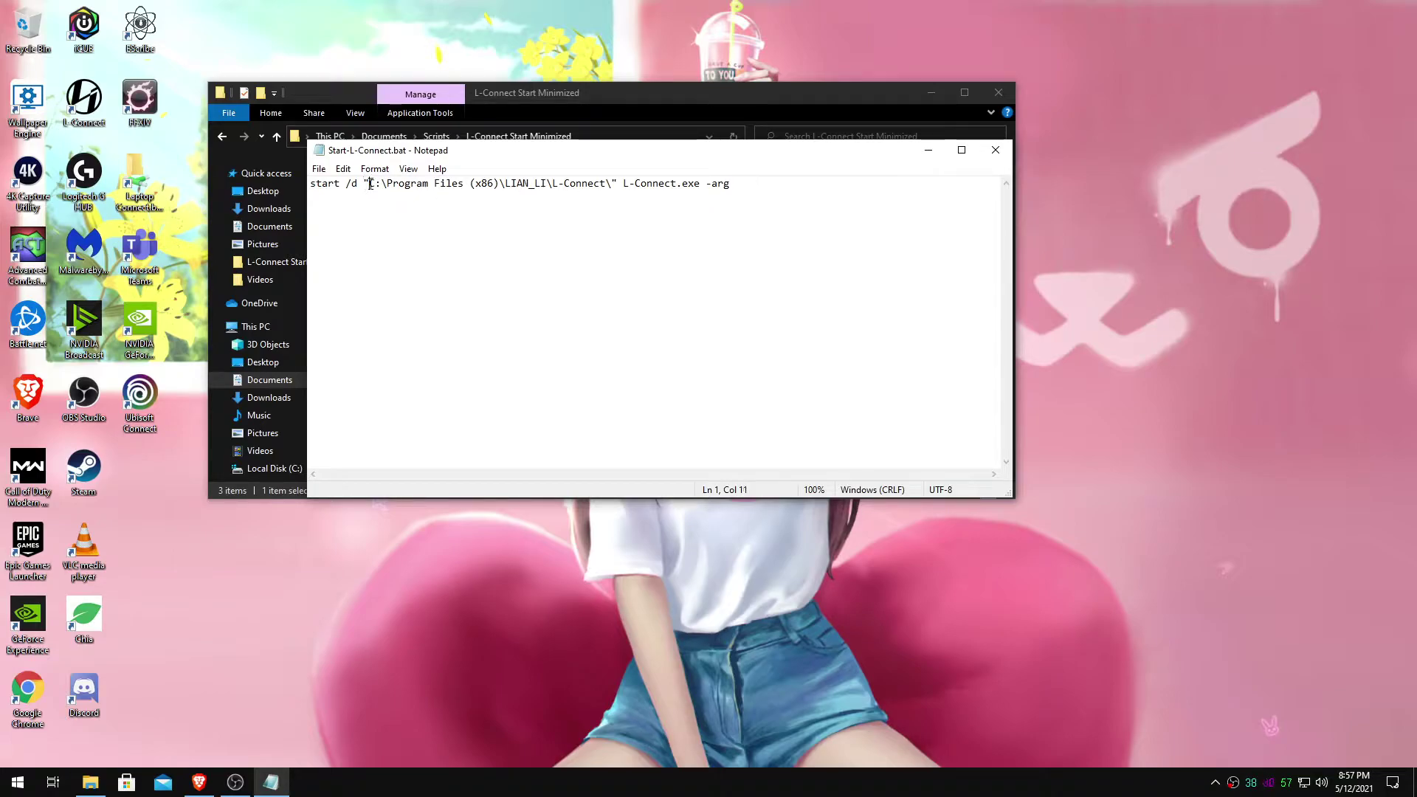
pyautogui.moveTo(370, 185); pyautogui.dragTo(613, 188)
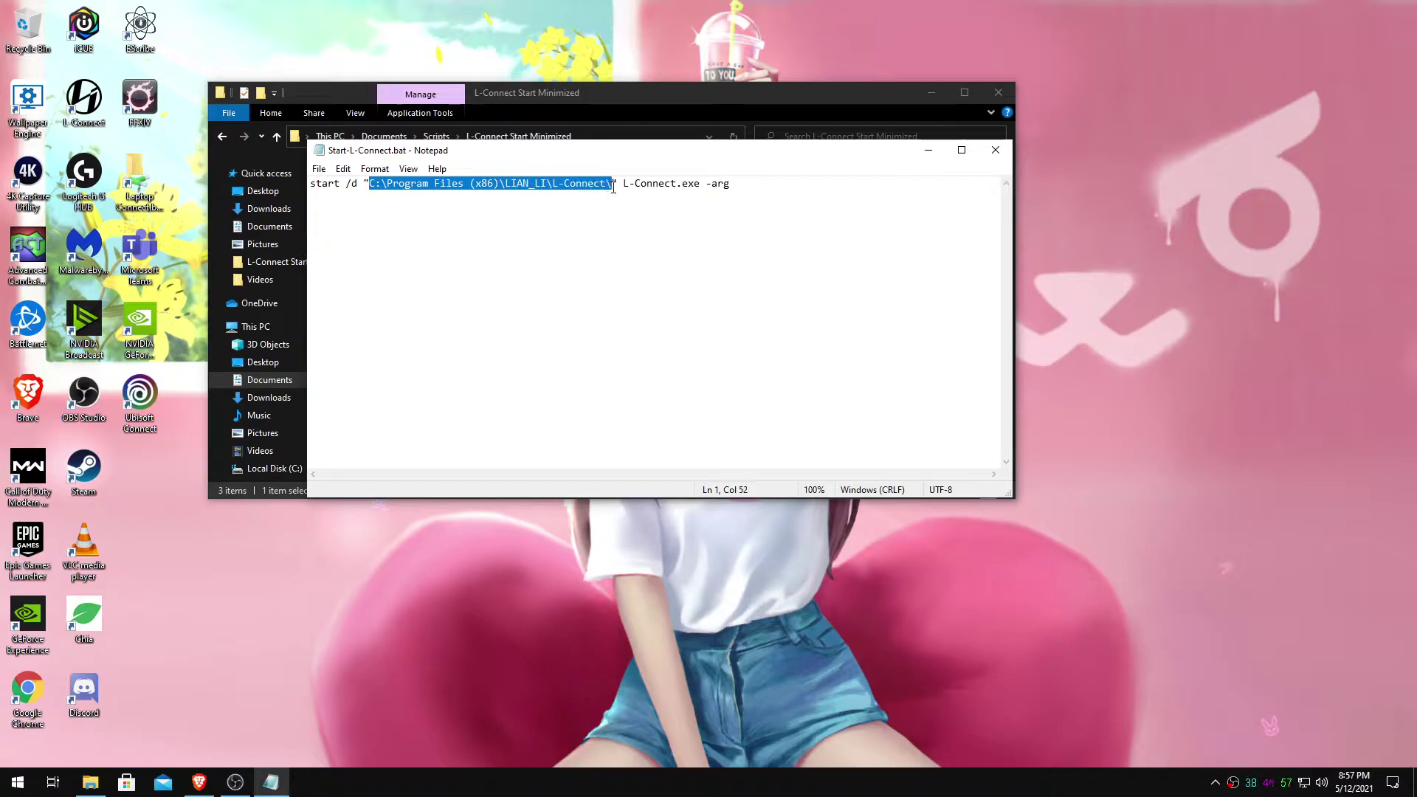
pyautogui.click(705, 185)
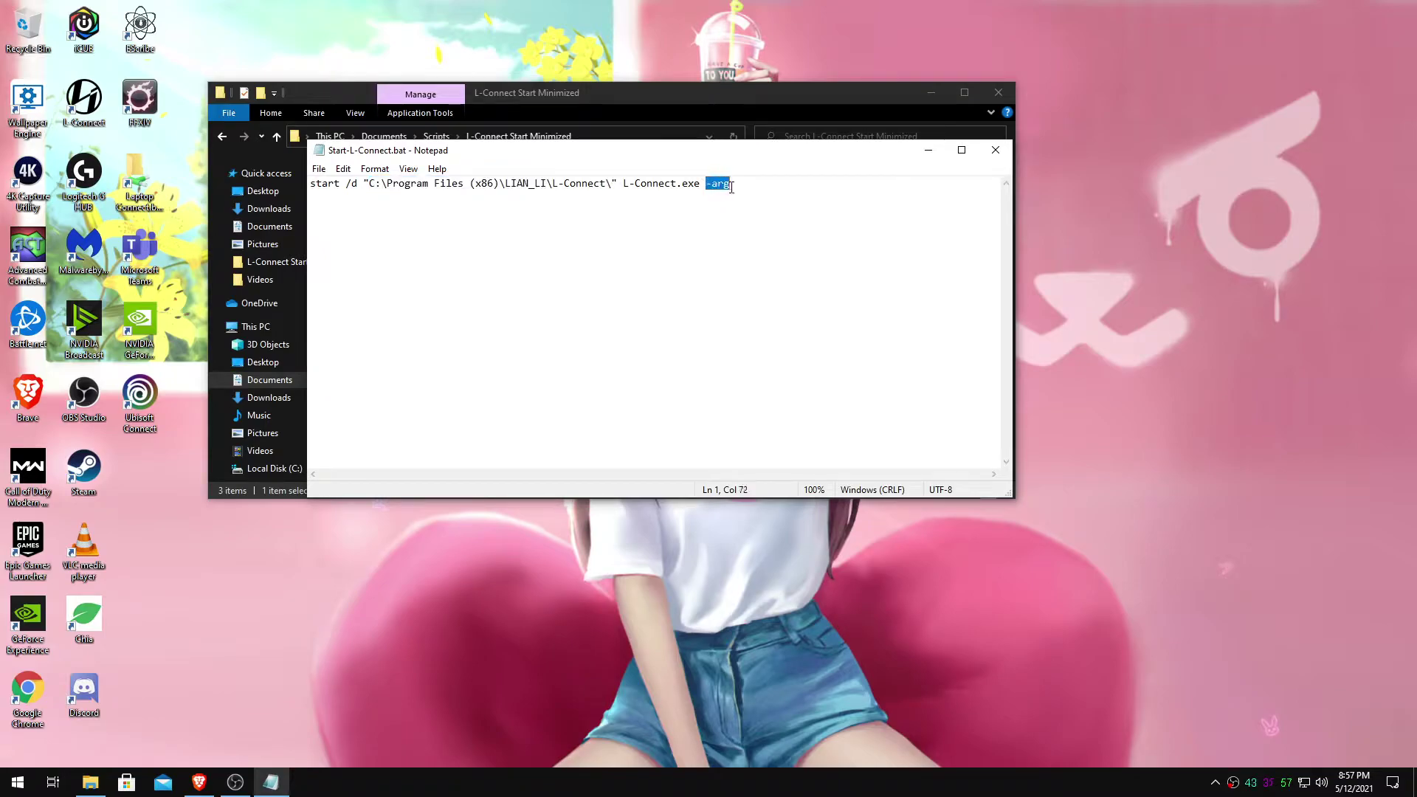
pyautogui.click(731, 185)
# - Check Save As file types for Start-L-Connect.bat, cancel without saving, and minimize Notepad
pyautogui.click(324, 169)
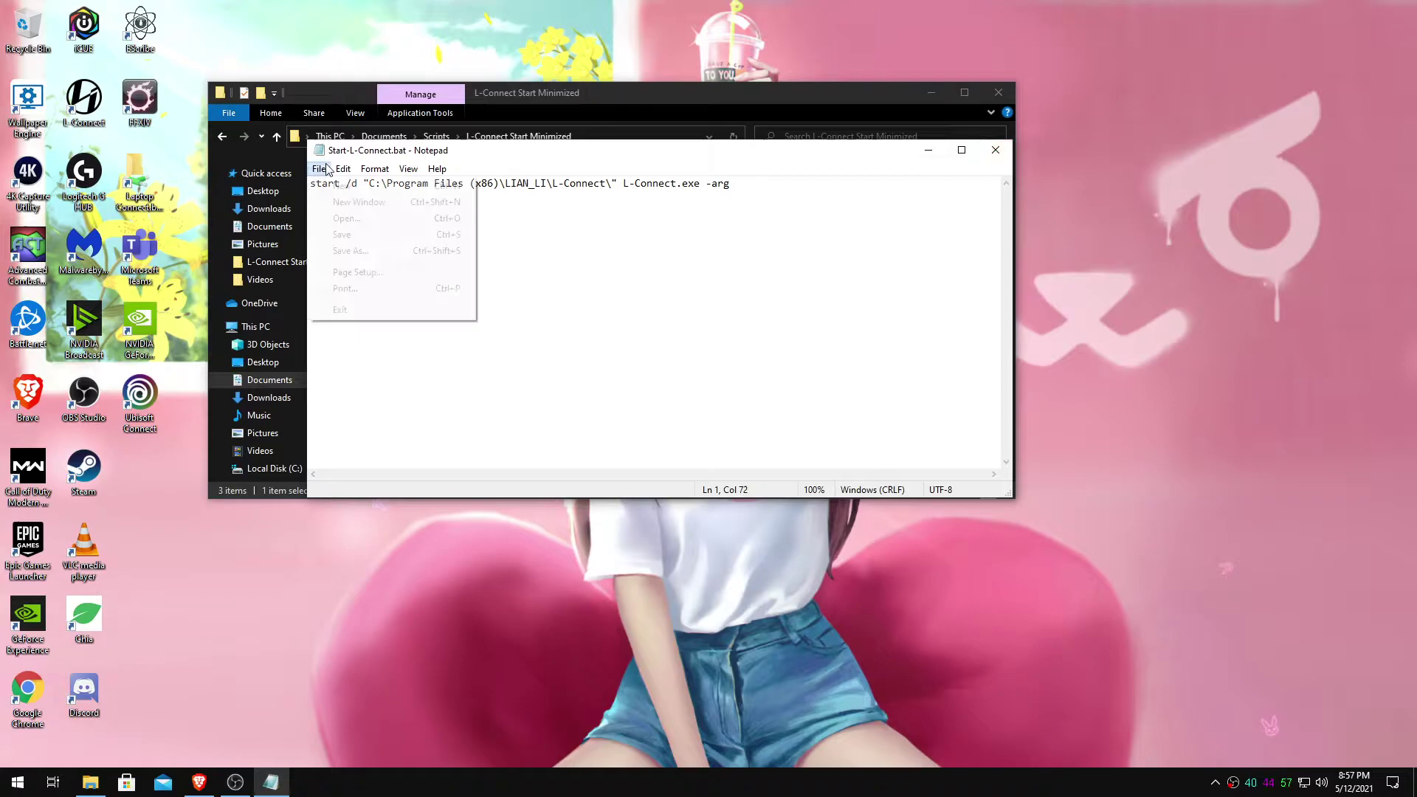
pyautogui.click(384, 251)
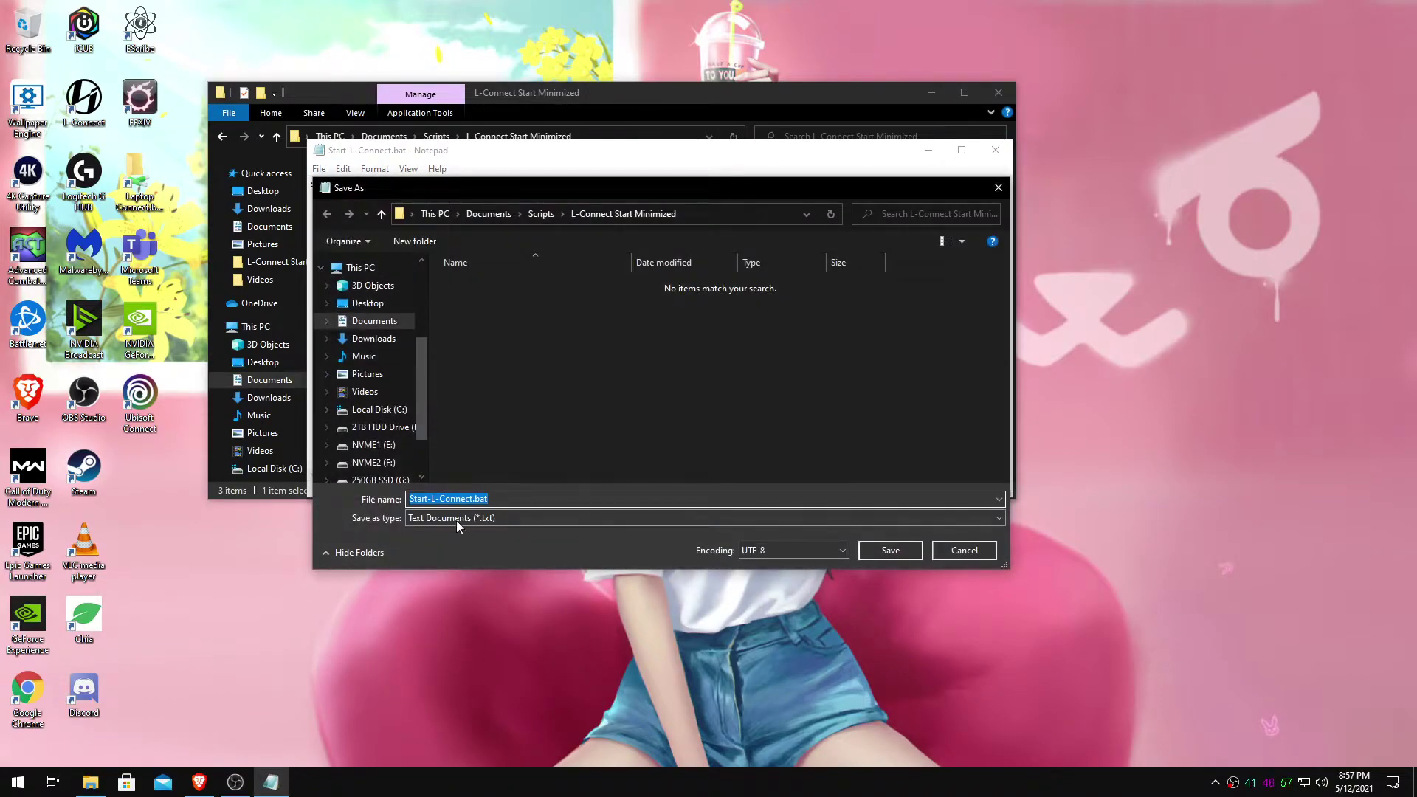
pyautogui.click(456, 519)
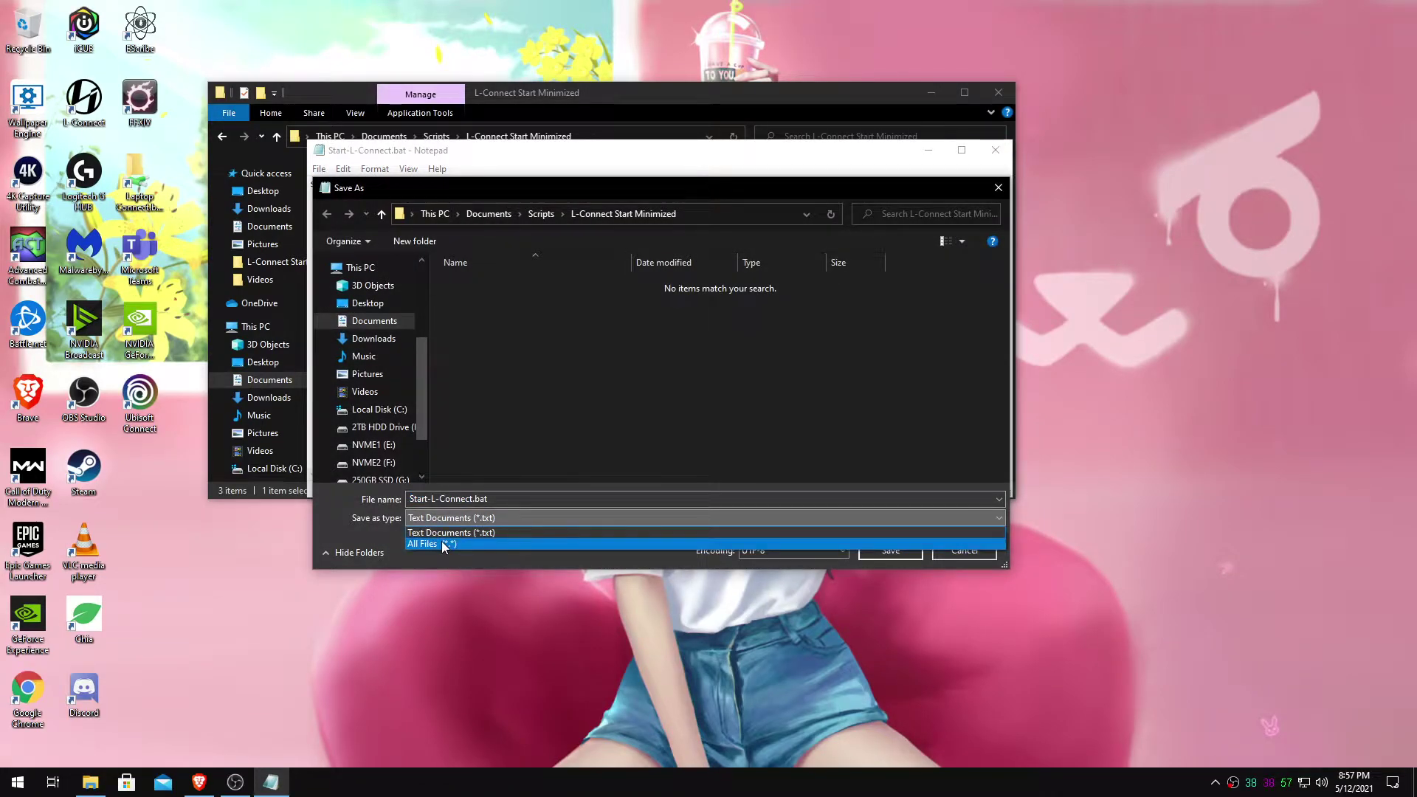
pyautogui.click(493, 502)
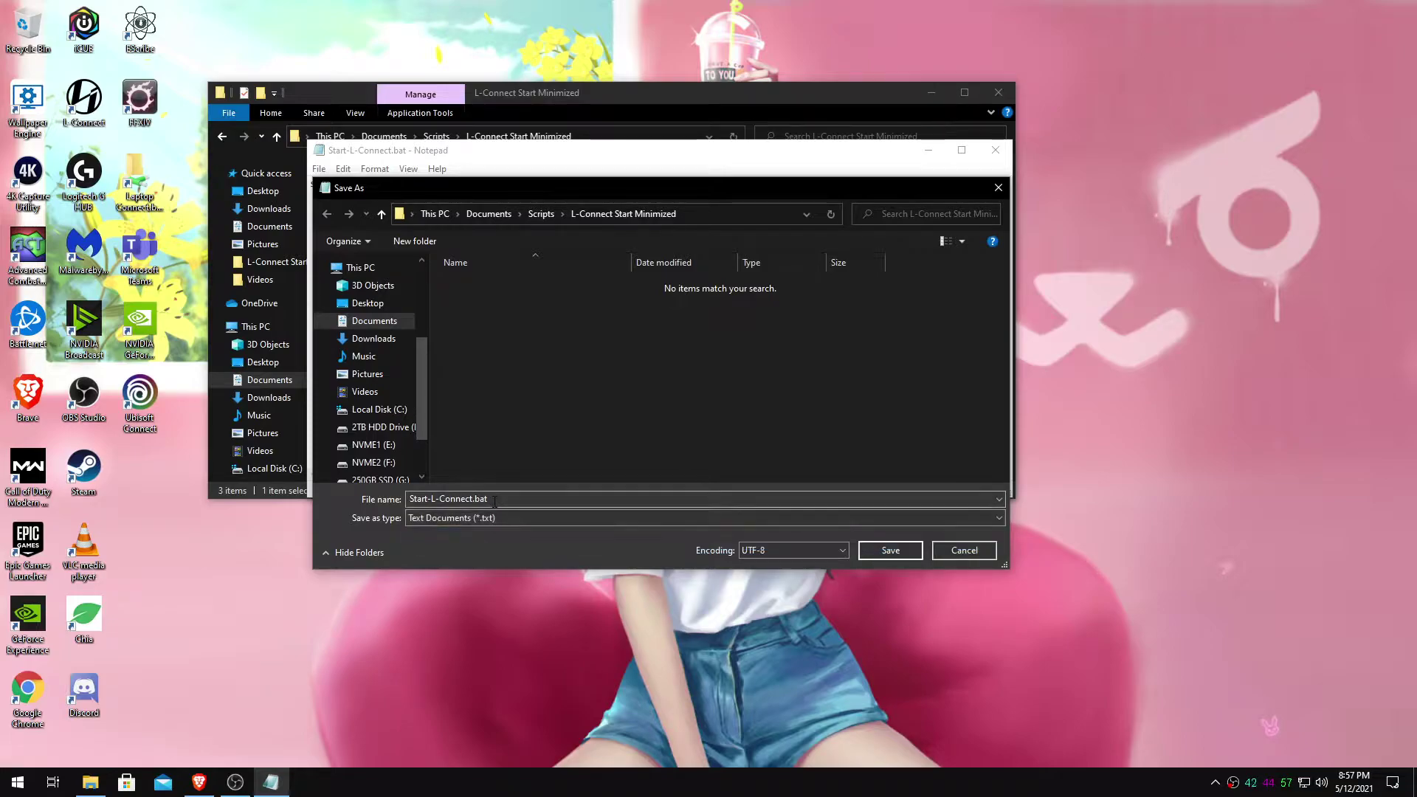
pyautogui.doubleClick(493, 502)
pyautogui.click(493, 502)
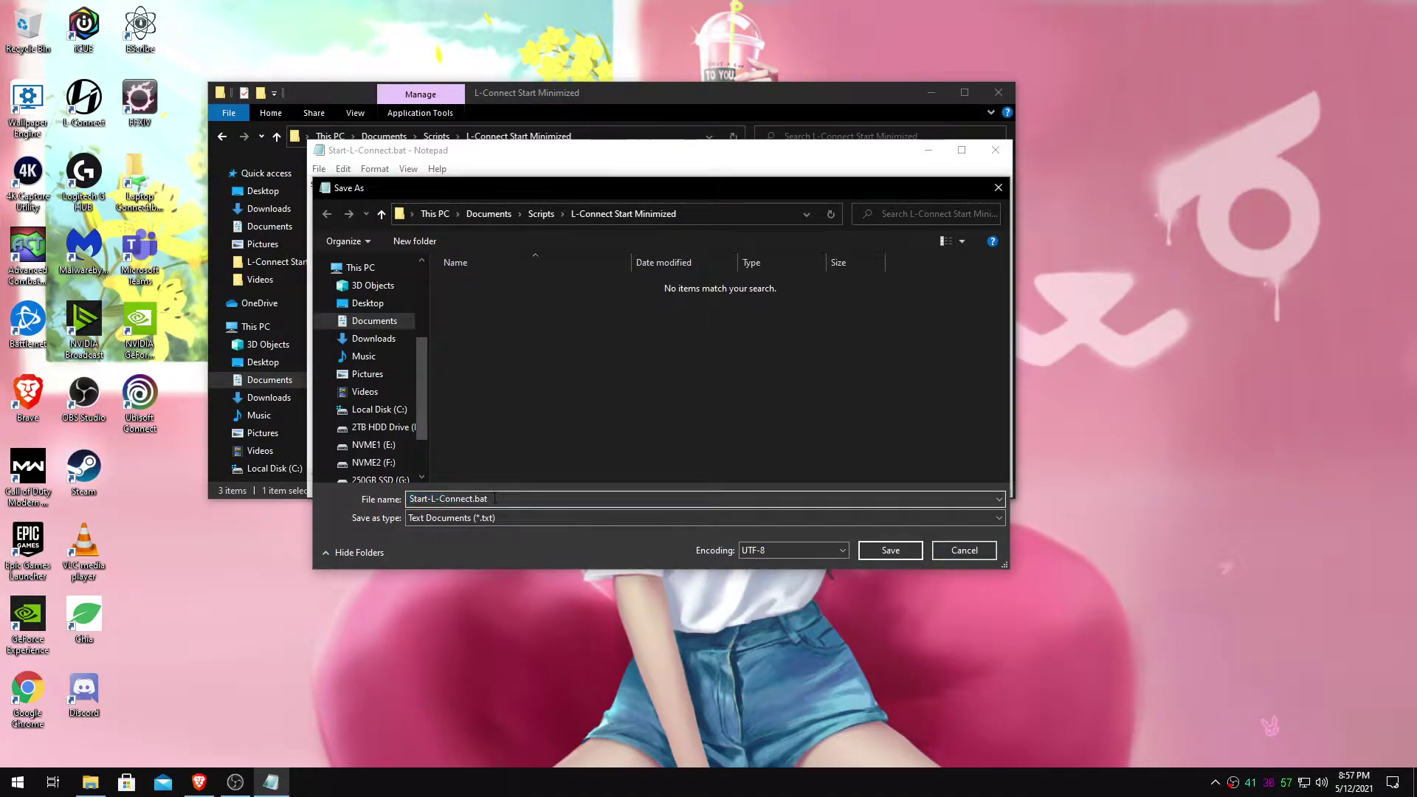
pyautogui.click(481, 519)
pyautogui.click(530, 474)
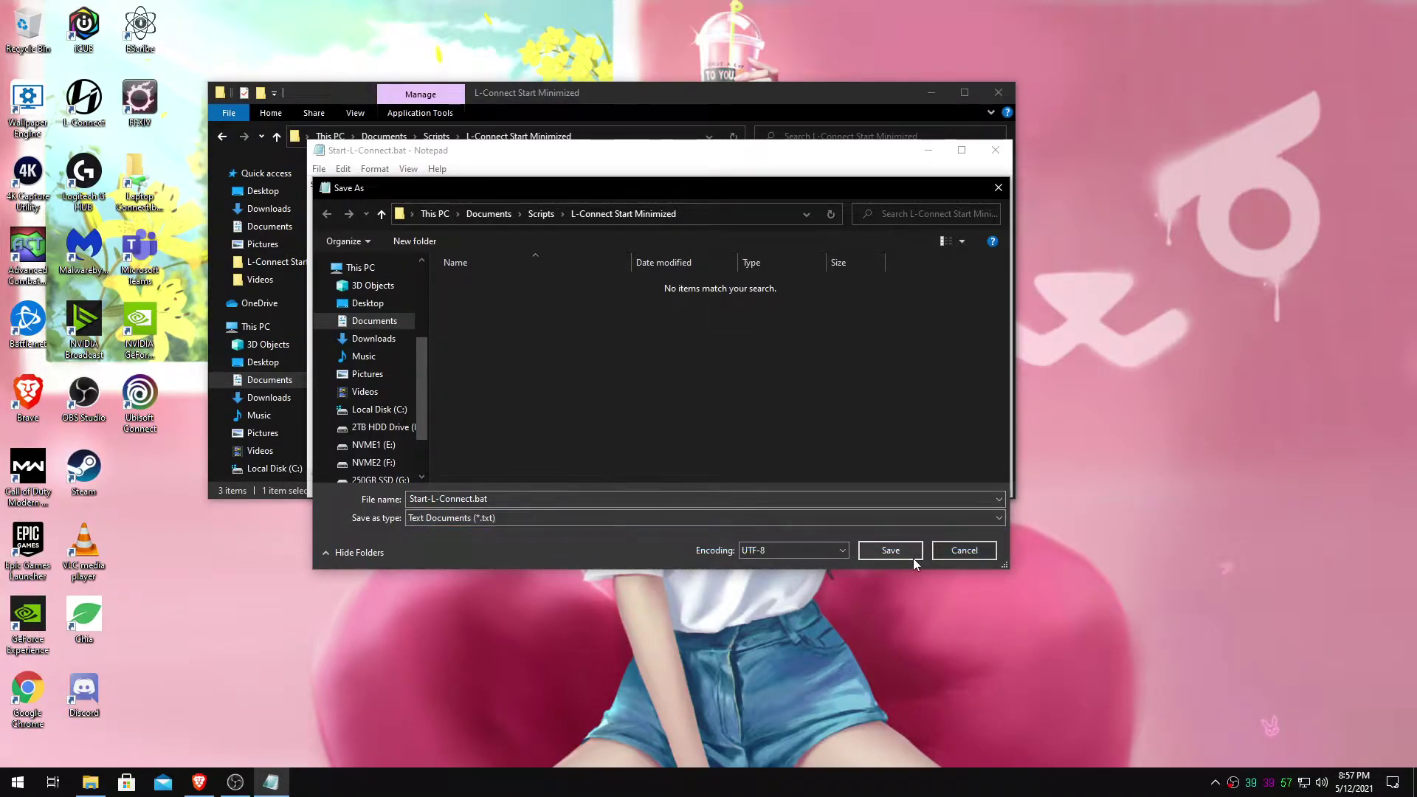
pyautogui.click(964, 550)
pyautogui.click(928, 150)
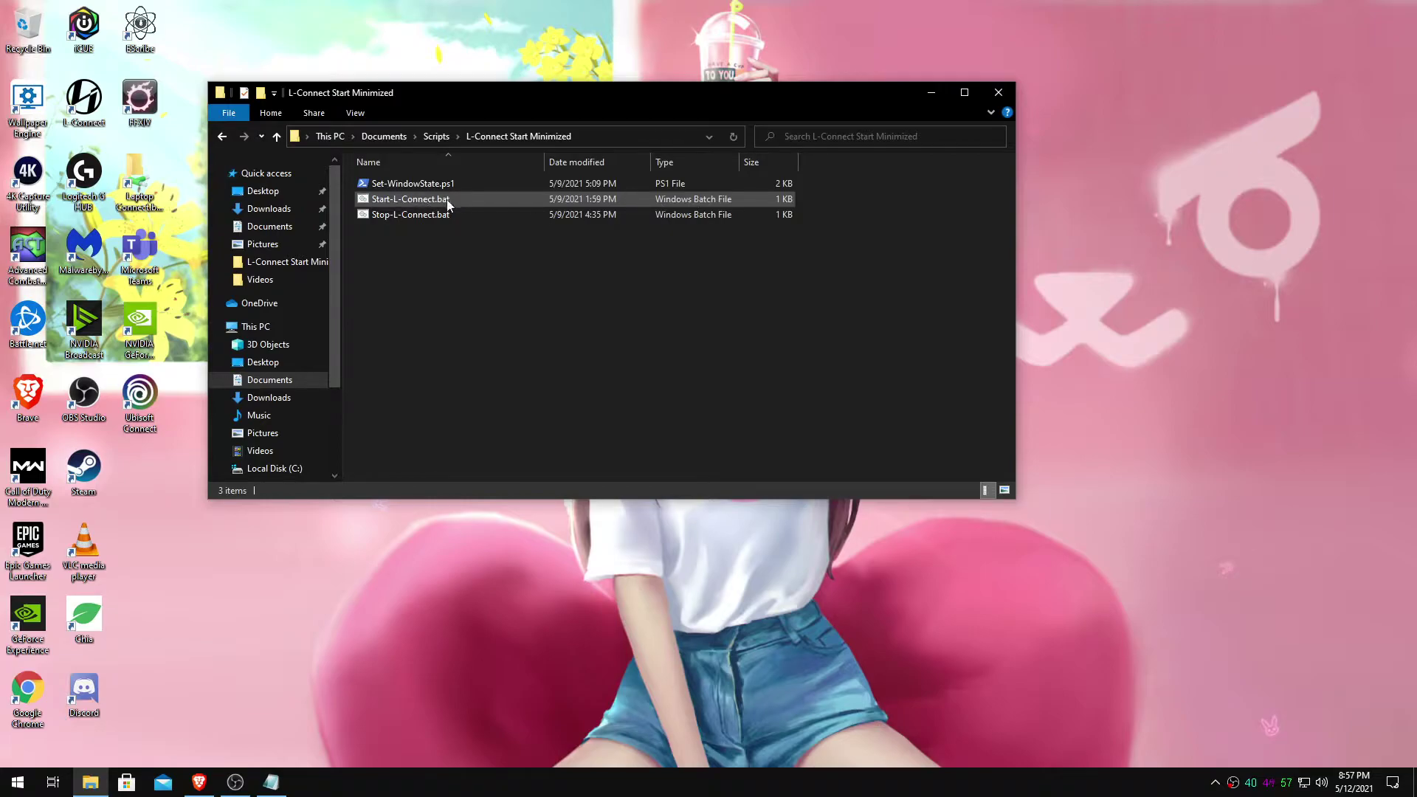
# - Check the folder's View settings, then bring up Open with for Set-WindowState.ps1
pyautogui.click(356, 113)
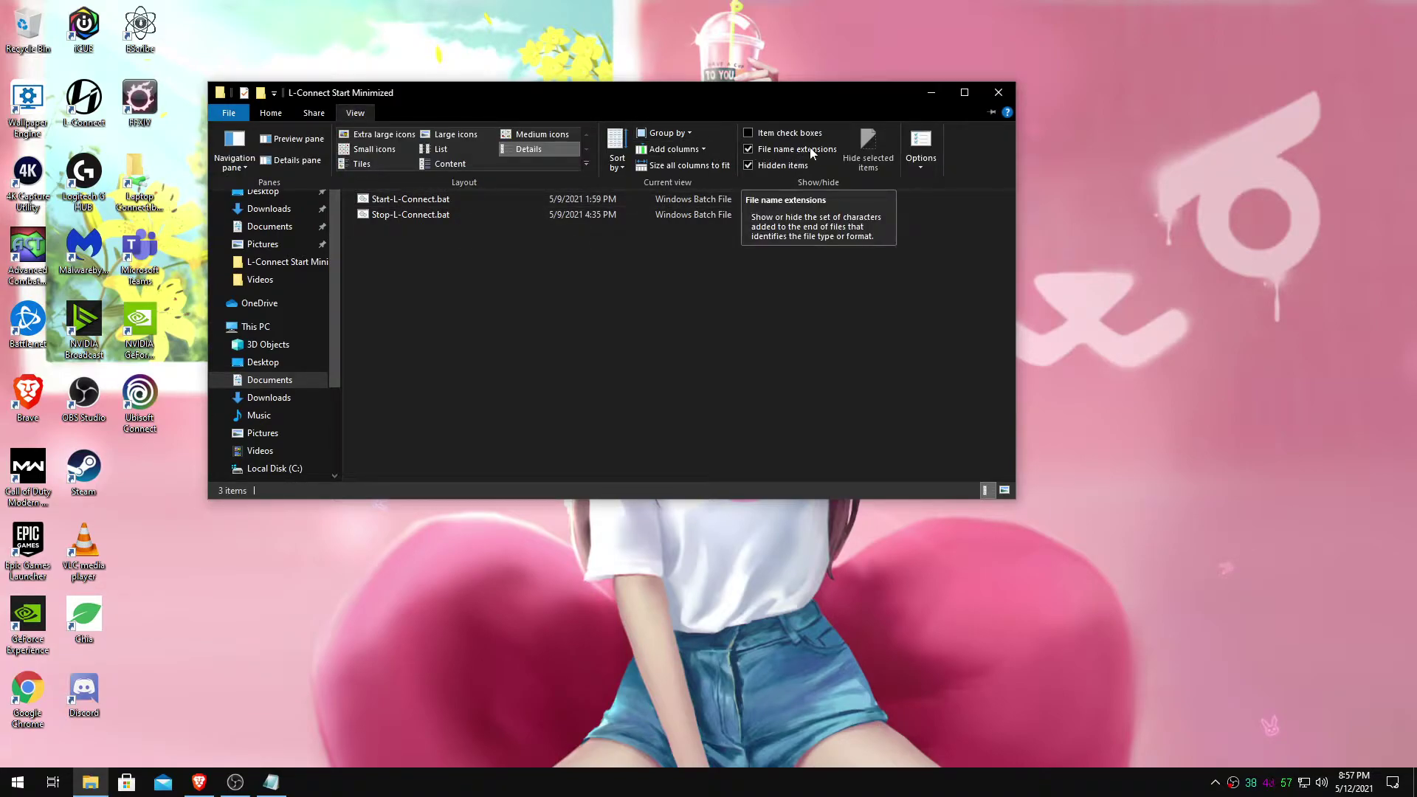
pyautogui.click(649, 284)
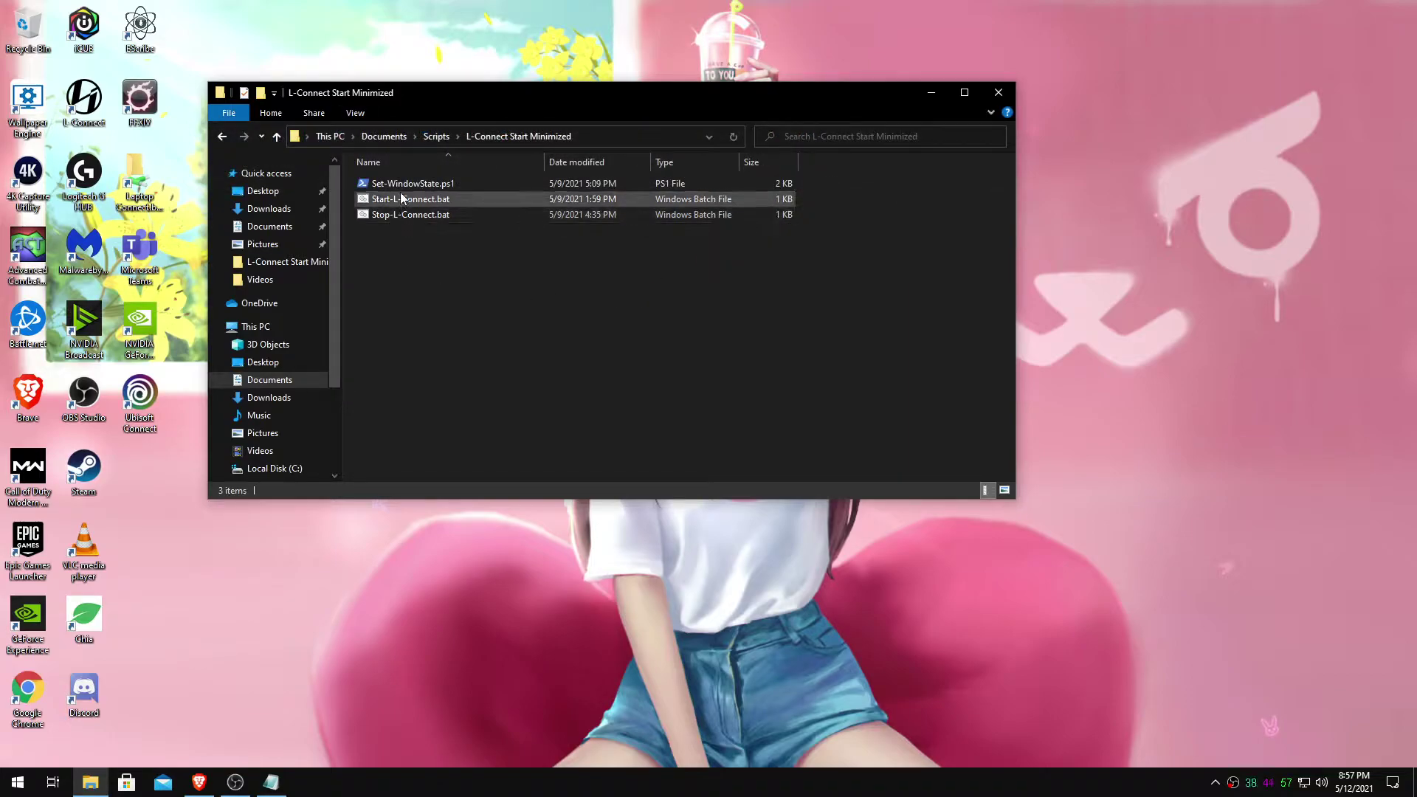
pyautogui.rightClick(416, 255)
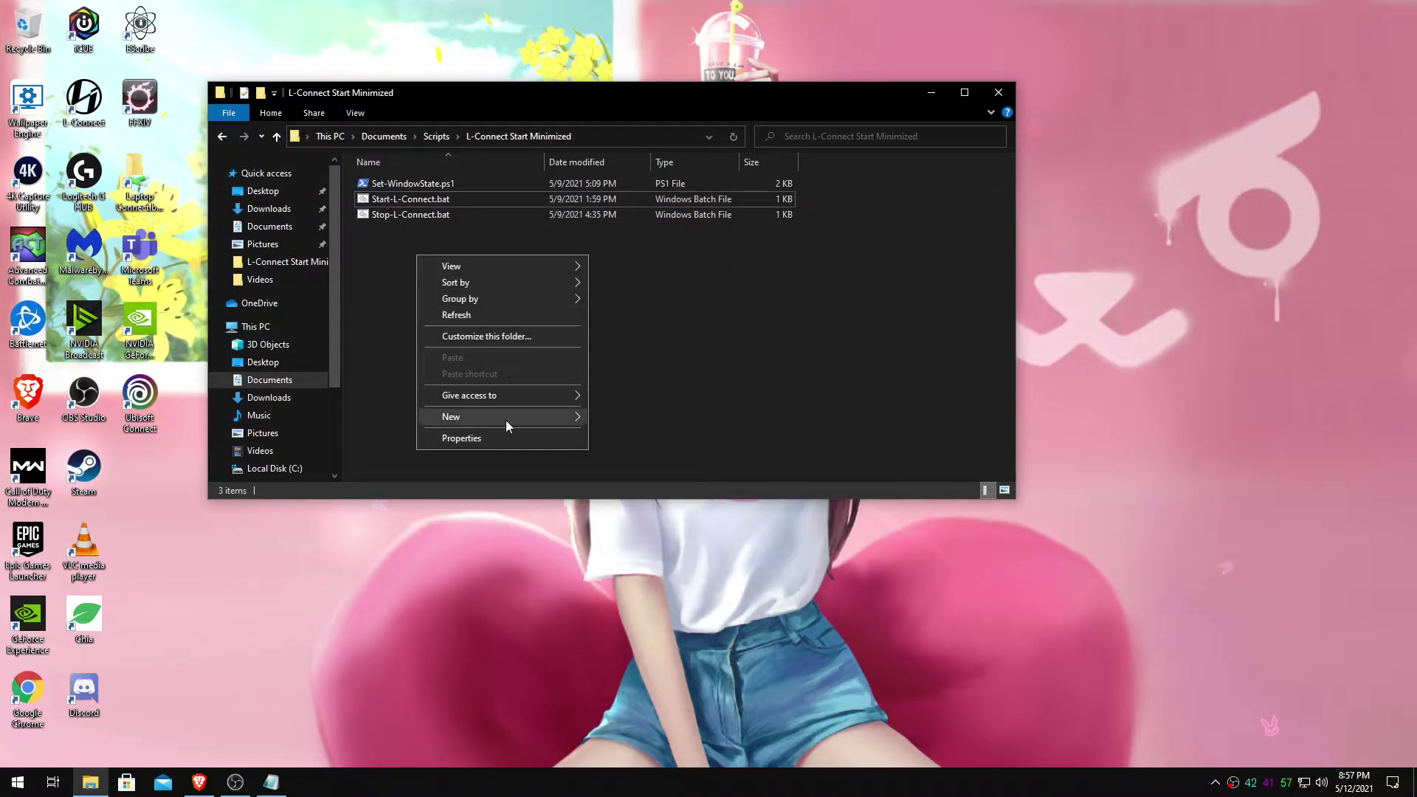
pyautogui.moveTo(506, 421)
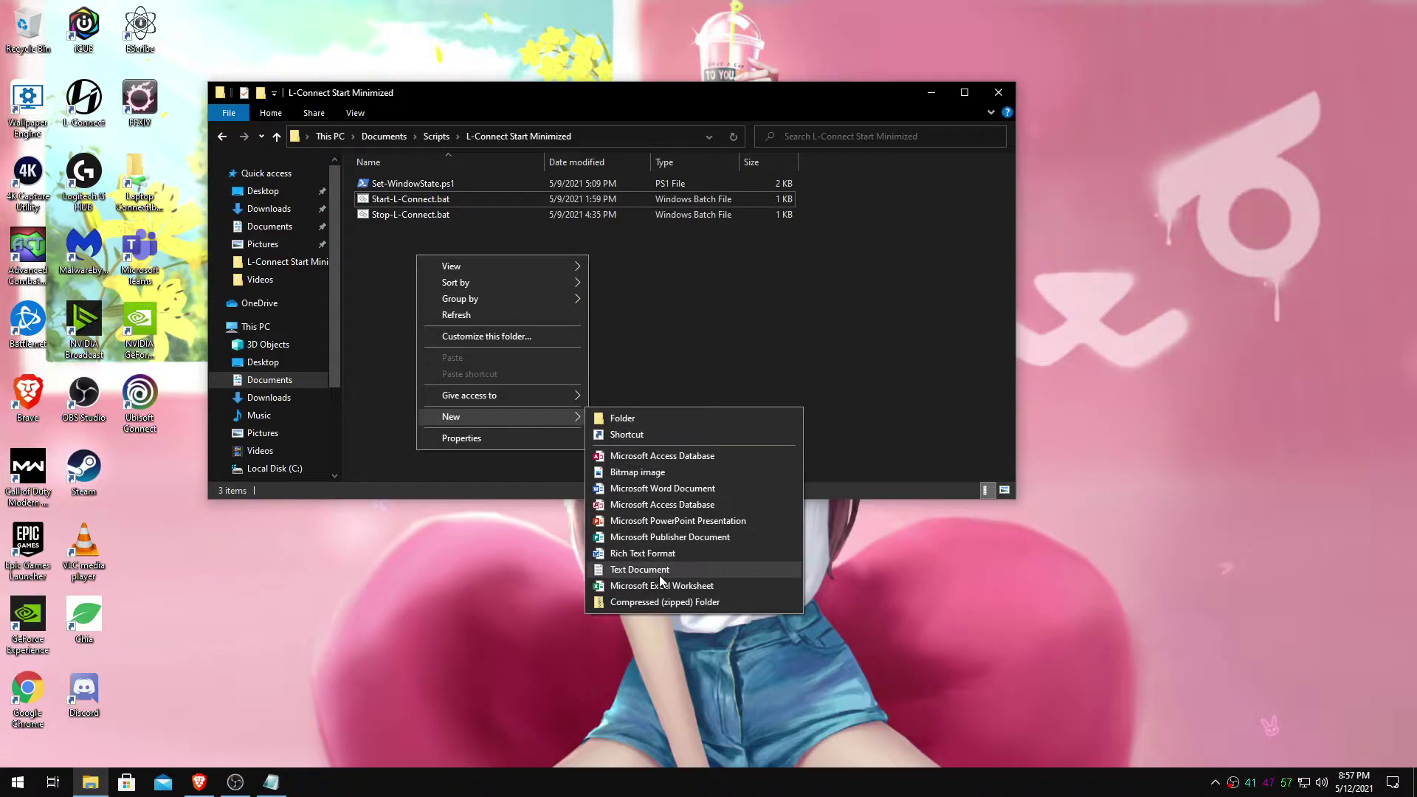
pyautogui.click(399, 184)
pyautogui.rightClick(397, 184)
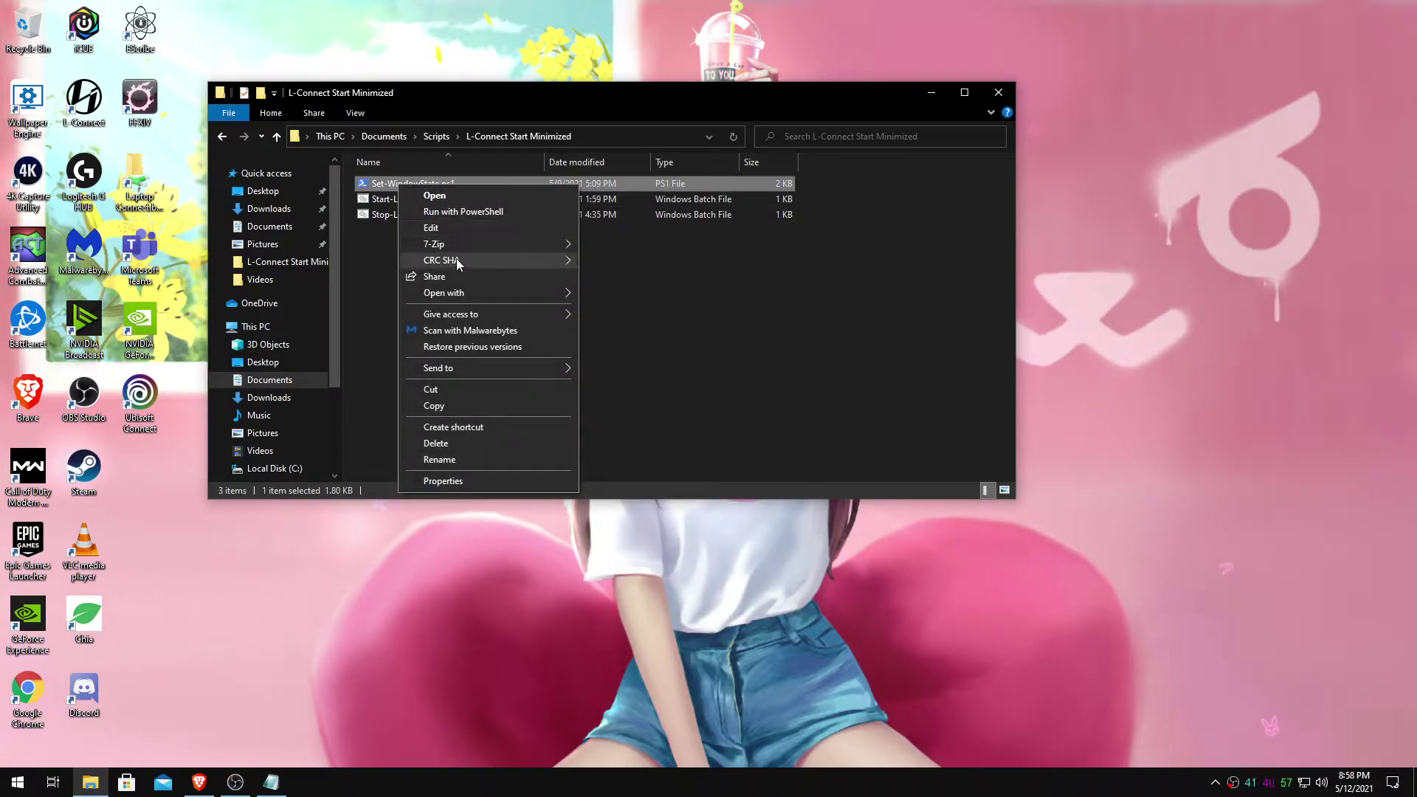
pyautogui.moveTo(480, 293)
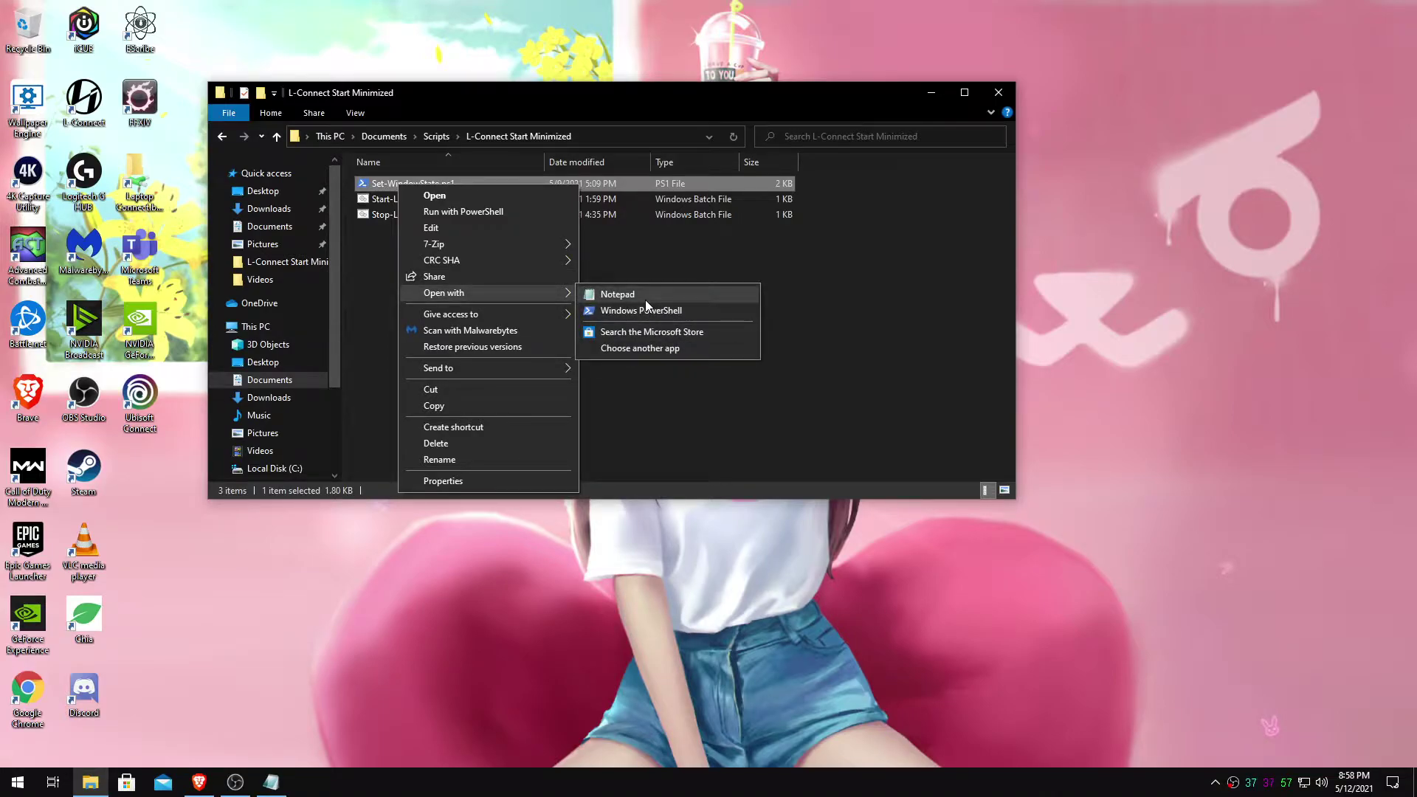
# - Open Set-WindowState.ps1 maximized in Notepad, then switch to its GitHub Gist page in Brave
pyautogui.click(617, 295)
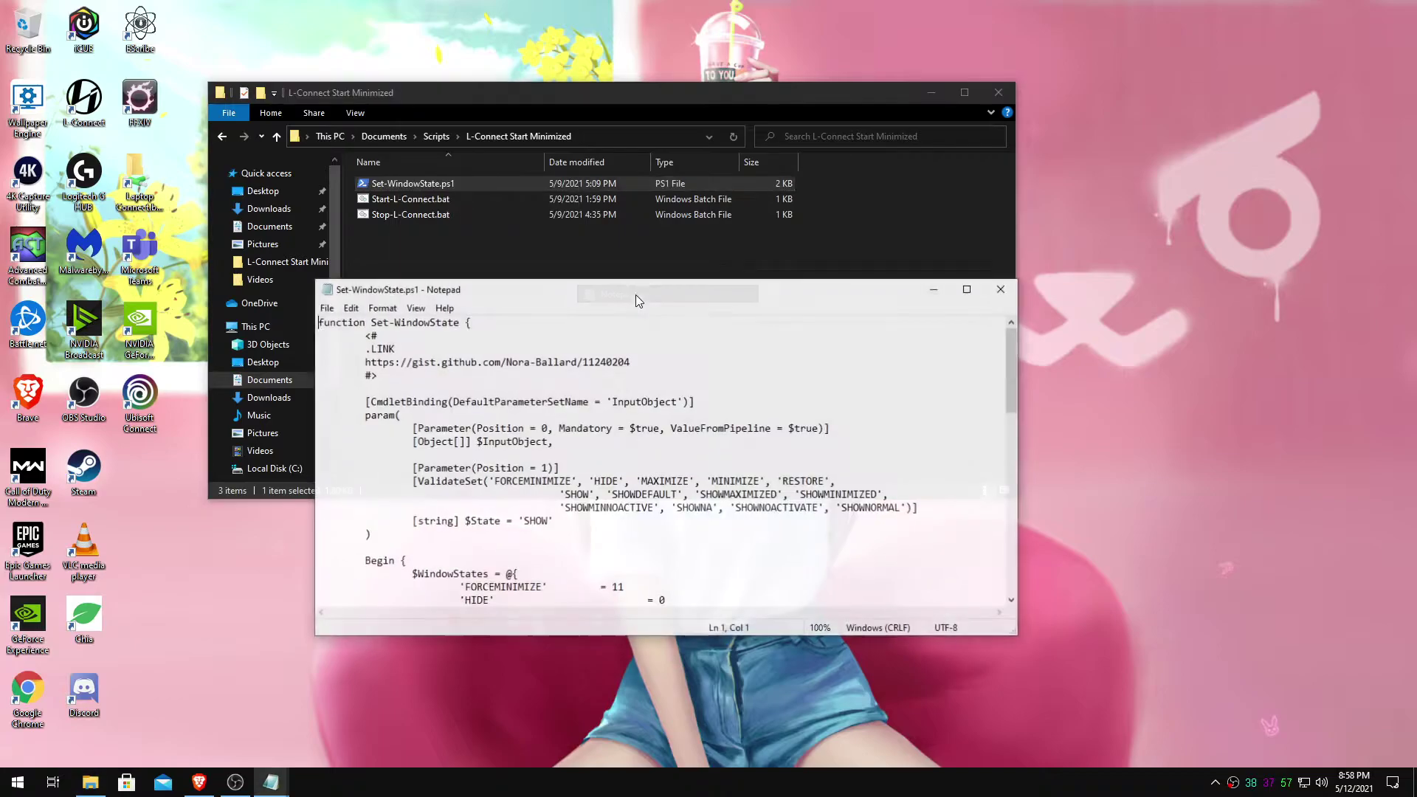
pyautogui.press('super+Up')
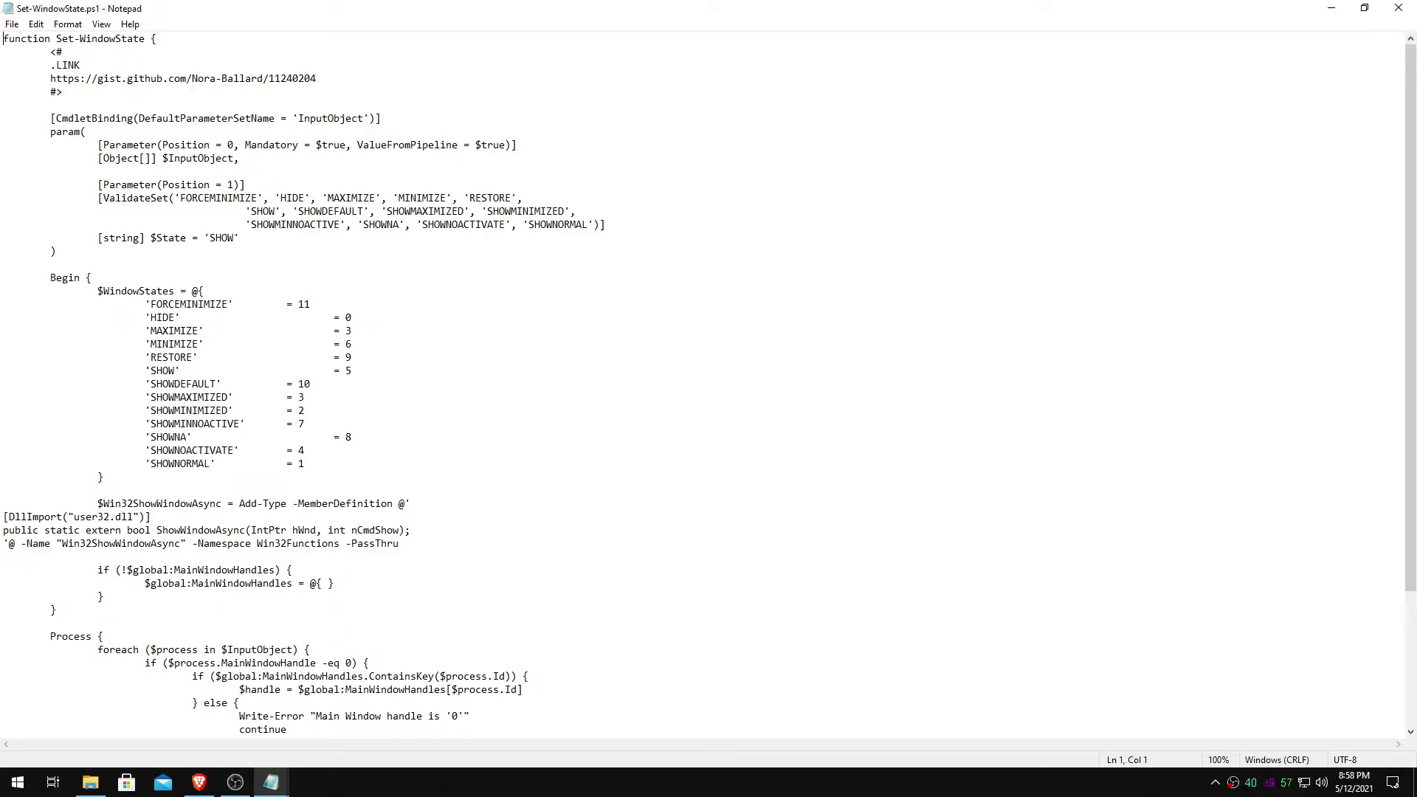
pyautogui.hotkey('alt', 'Tab')
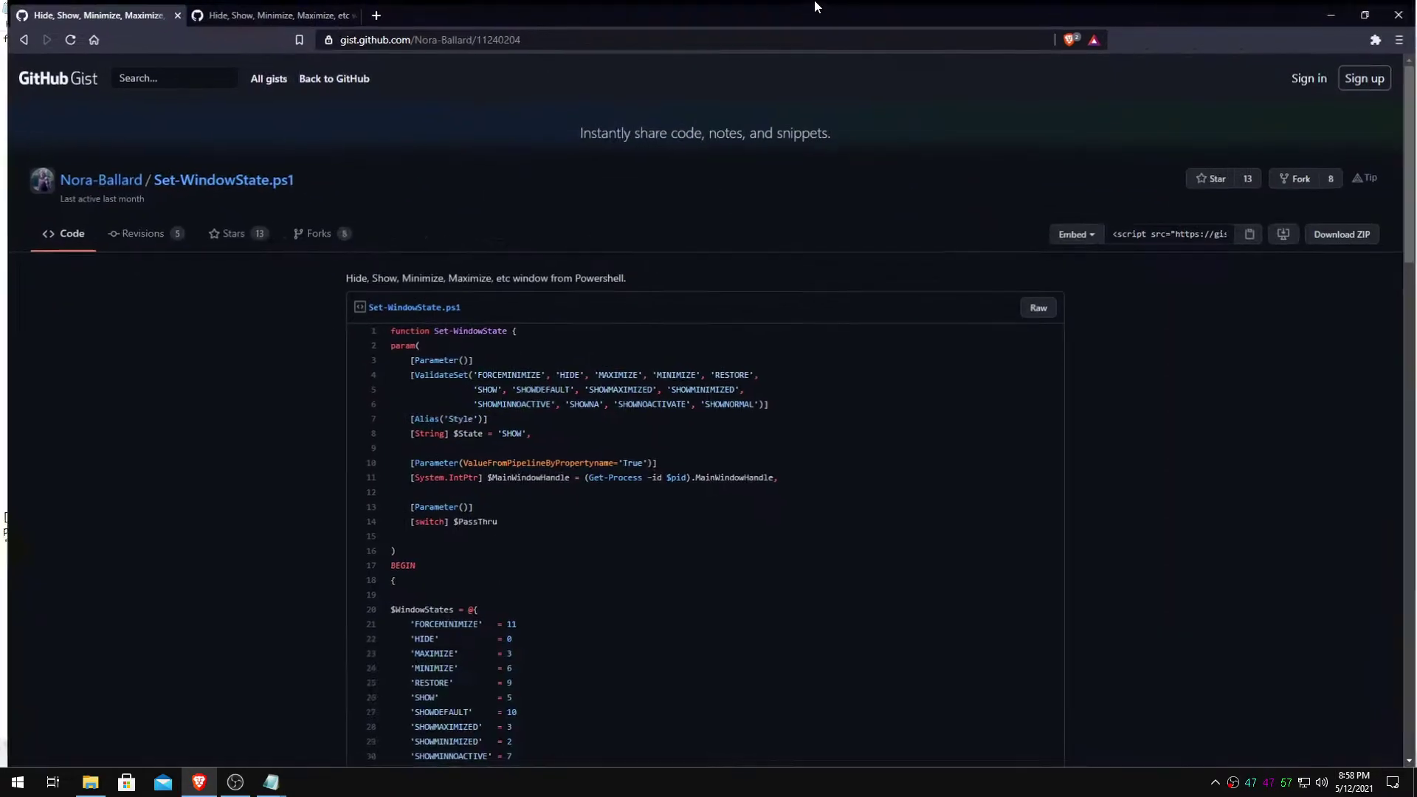
# - Scroll through the original and forked Set-WindowState.ps1 gists, then minimize the browser
pyautogui.scroll(-8, 292, 254)
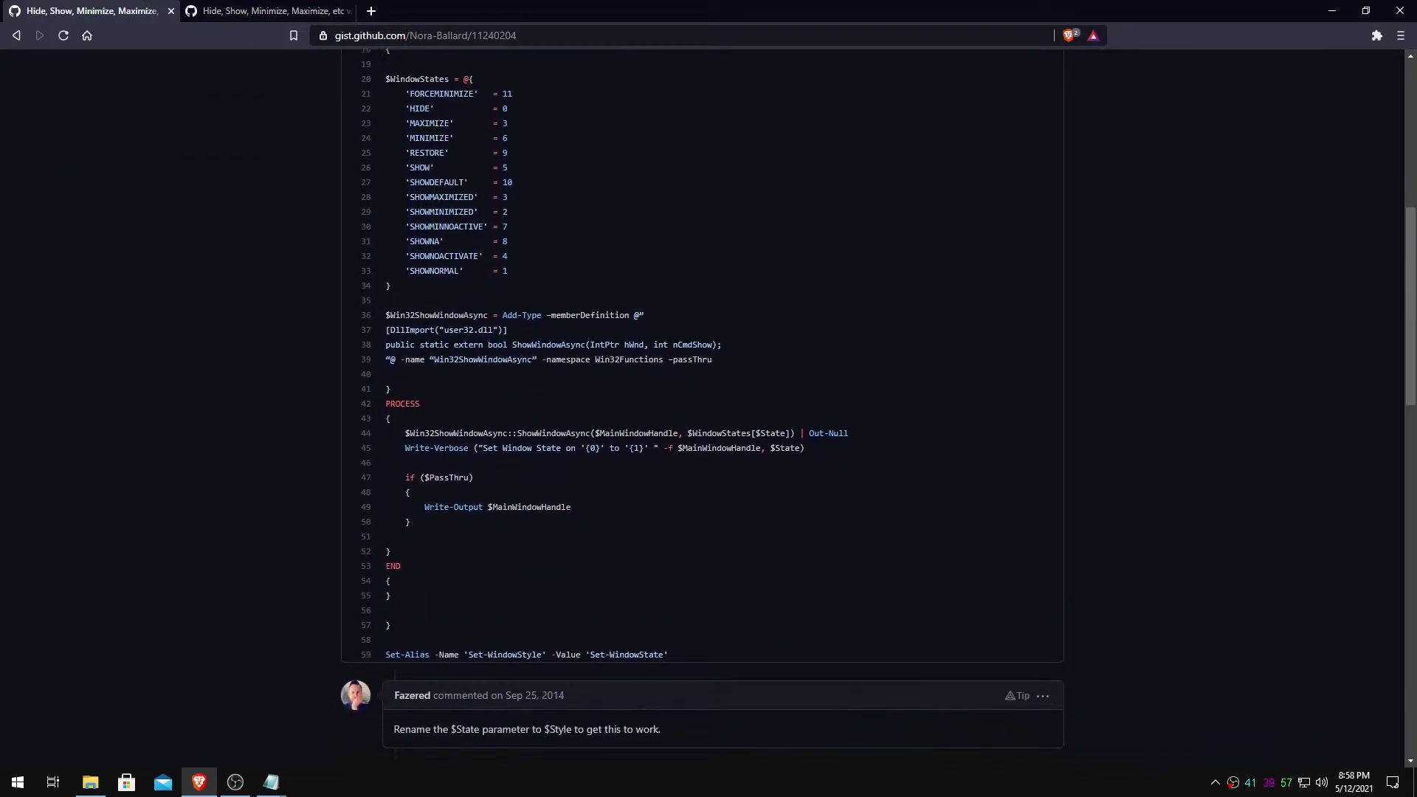
pyautogui.scroll(1, 414, 466)
pyautogui.hotkey('ctrl', 'Tab')
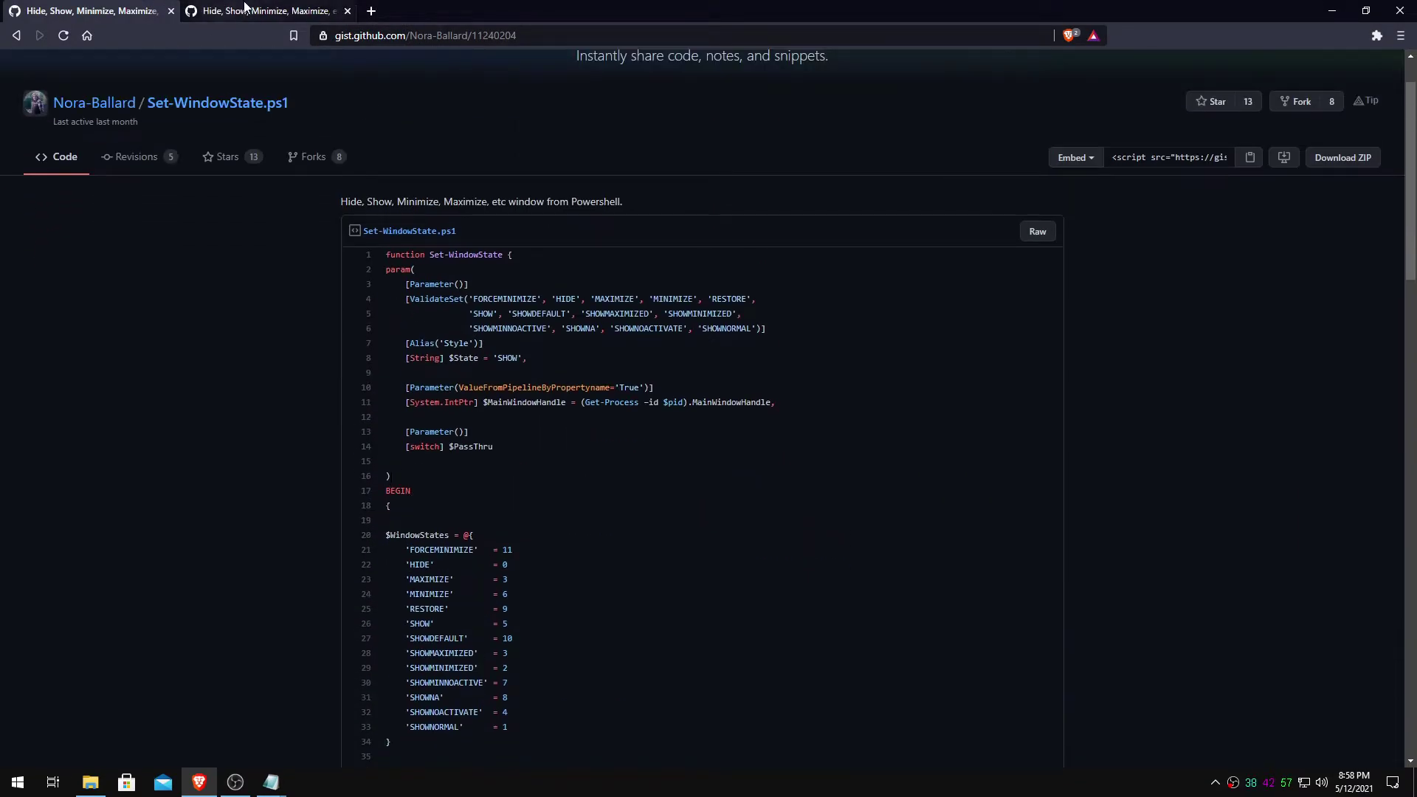
pyautogui.scroll(2, 708, 399)
pyautogui.scroll(-10, 457, 432)
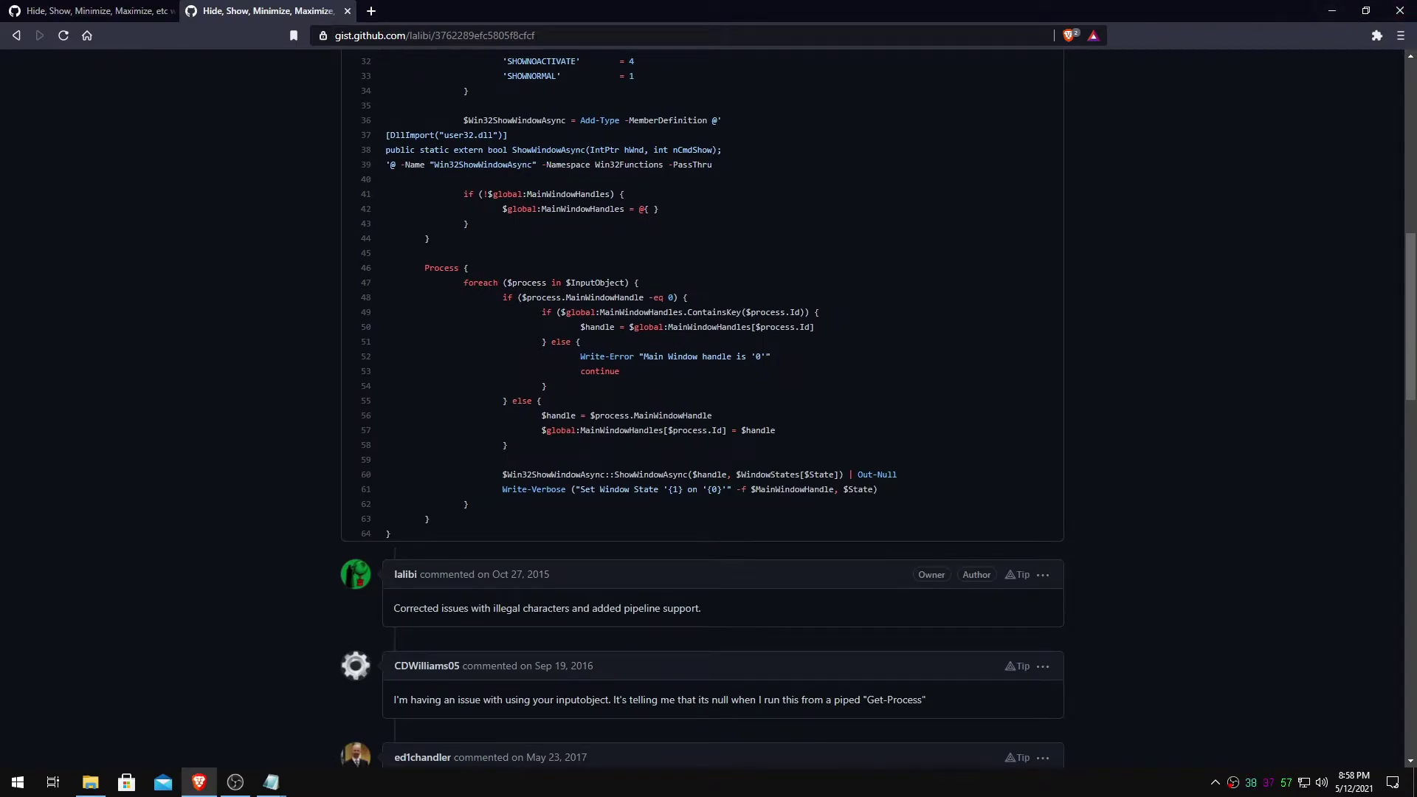
pyautogui.scroll(9, 708, 399)
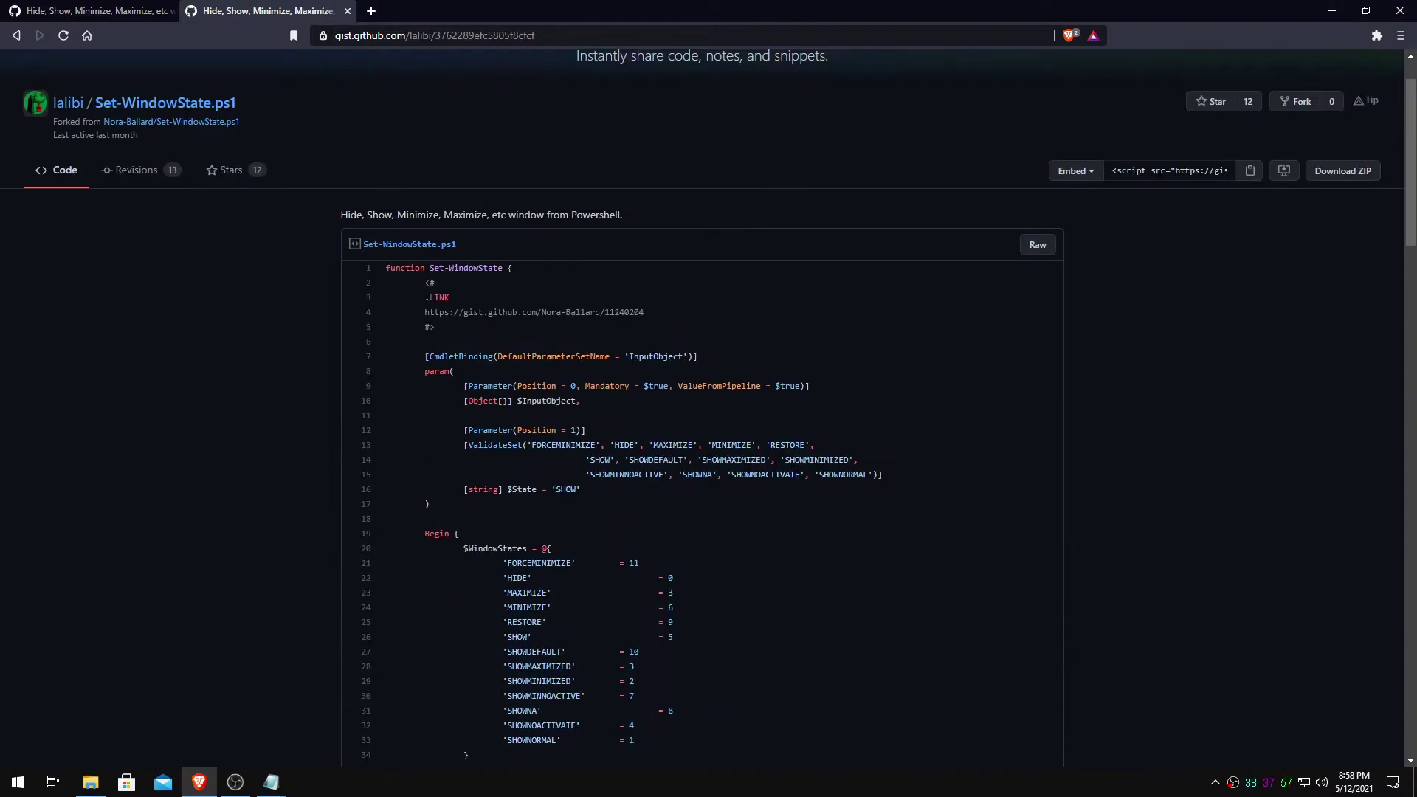
pyautogui.click(1333, 10)
# - Maximize Notepad and scroll to the end of Set-WindowState.ps1
pyautogui.doubleClick(497, 7)
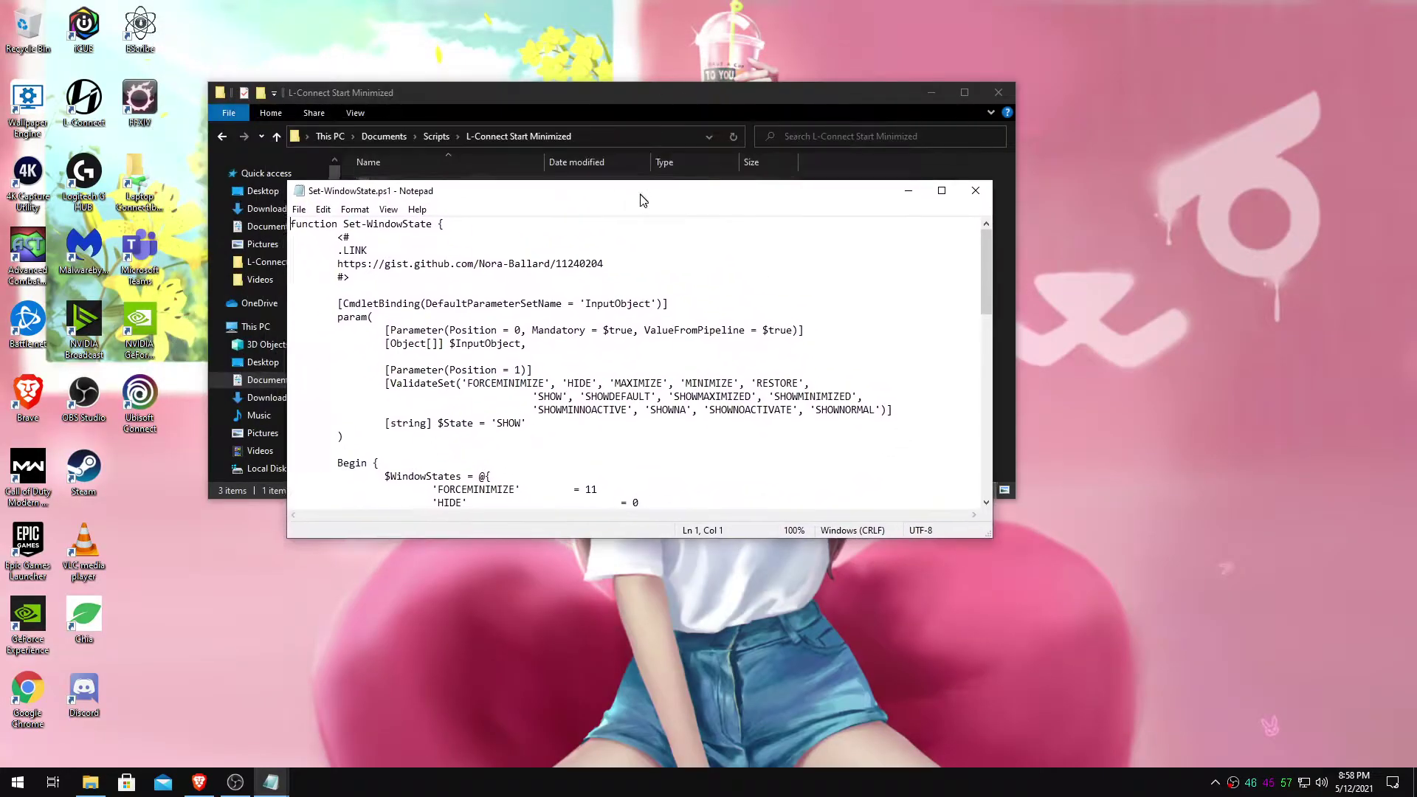
pyautogui.doubleClick(822, 56)
pyautogui.scroll(-5, 321, 631)
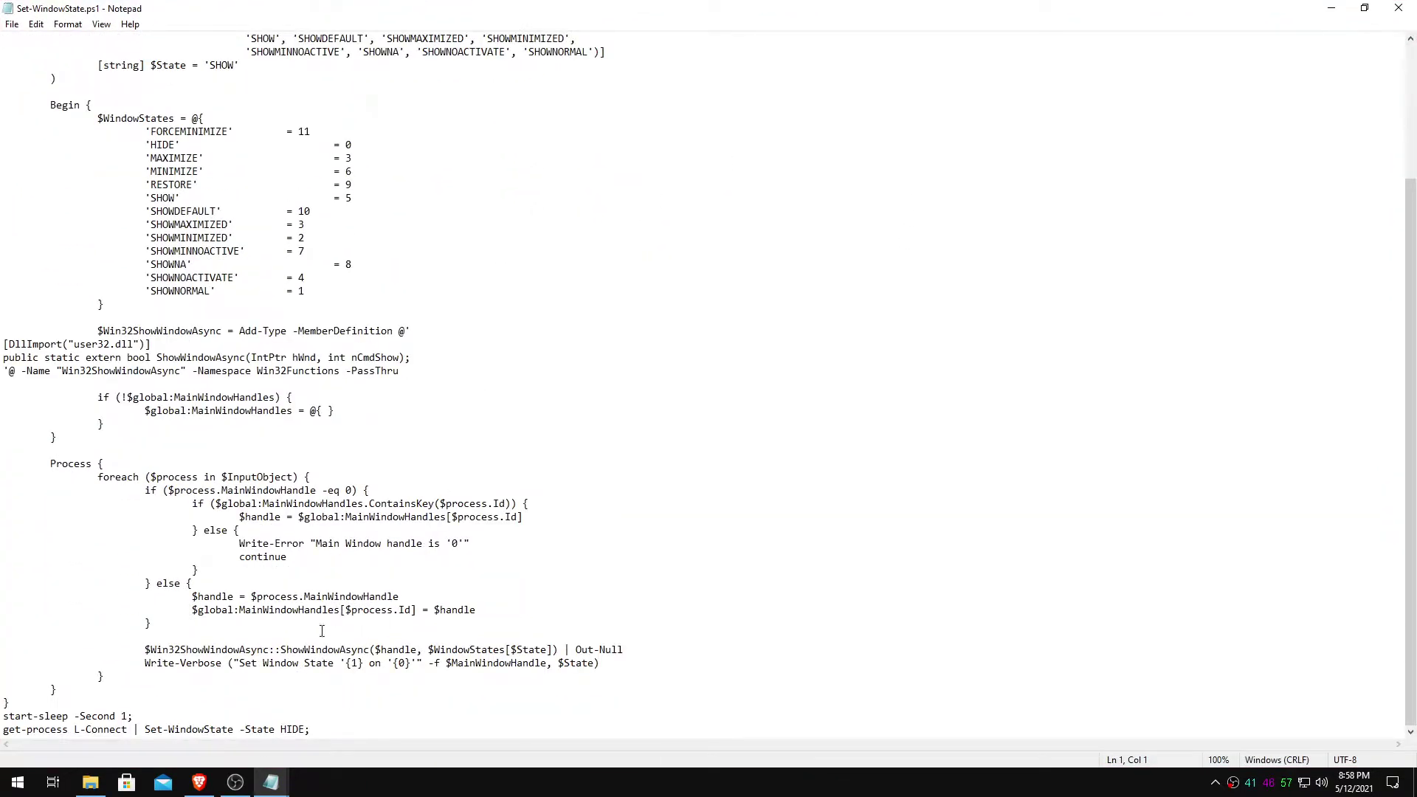
pyautogui.scroll(5, 325, 200)
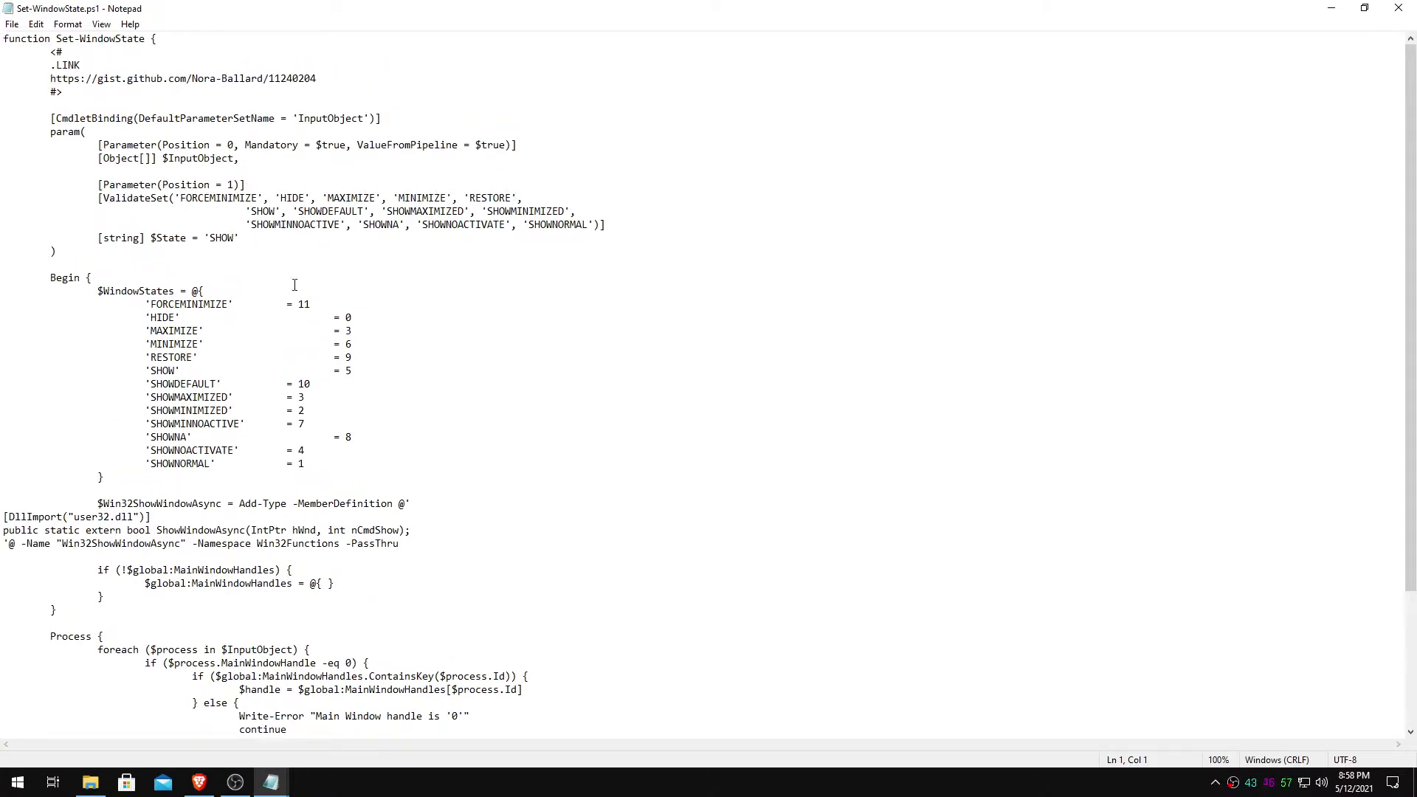
pyautogui.scroll(-2, 271, 246)
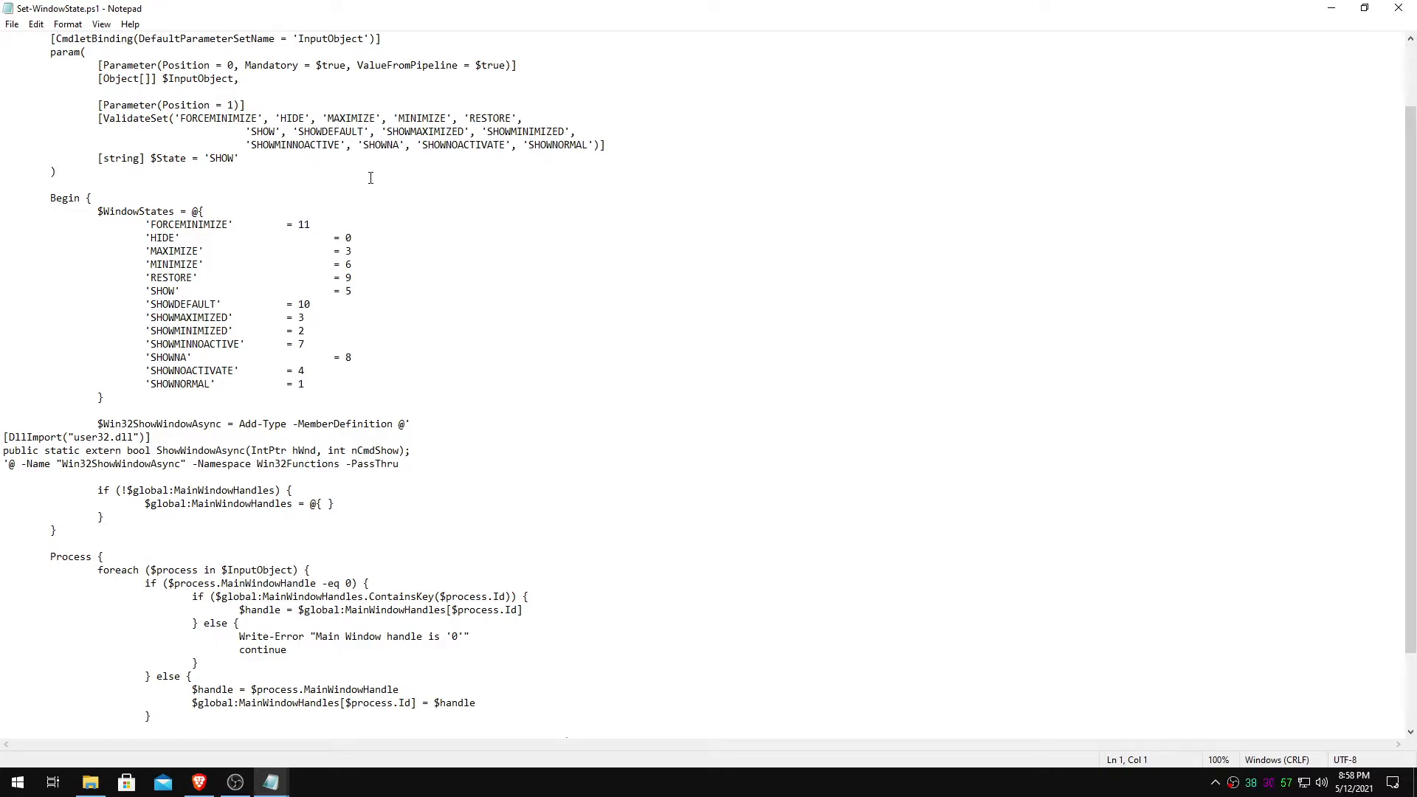
pyautogui.scroll(-2, 370, 178)
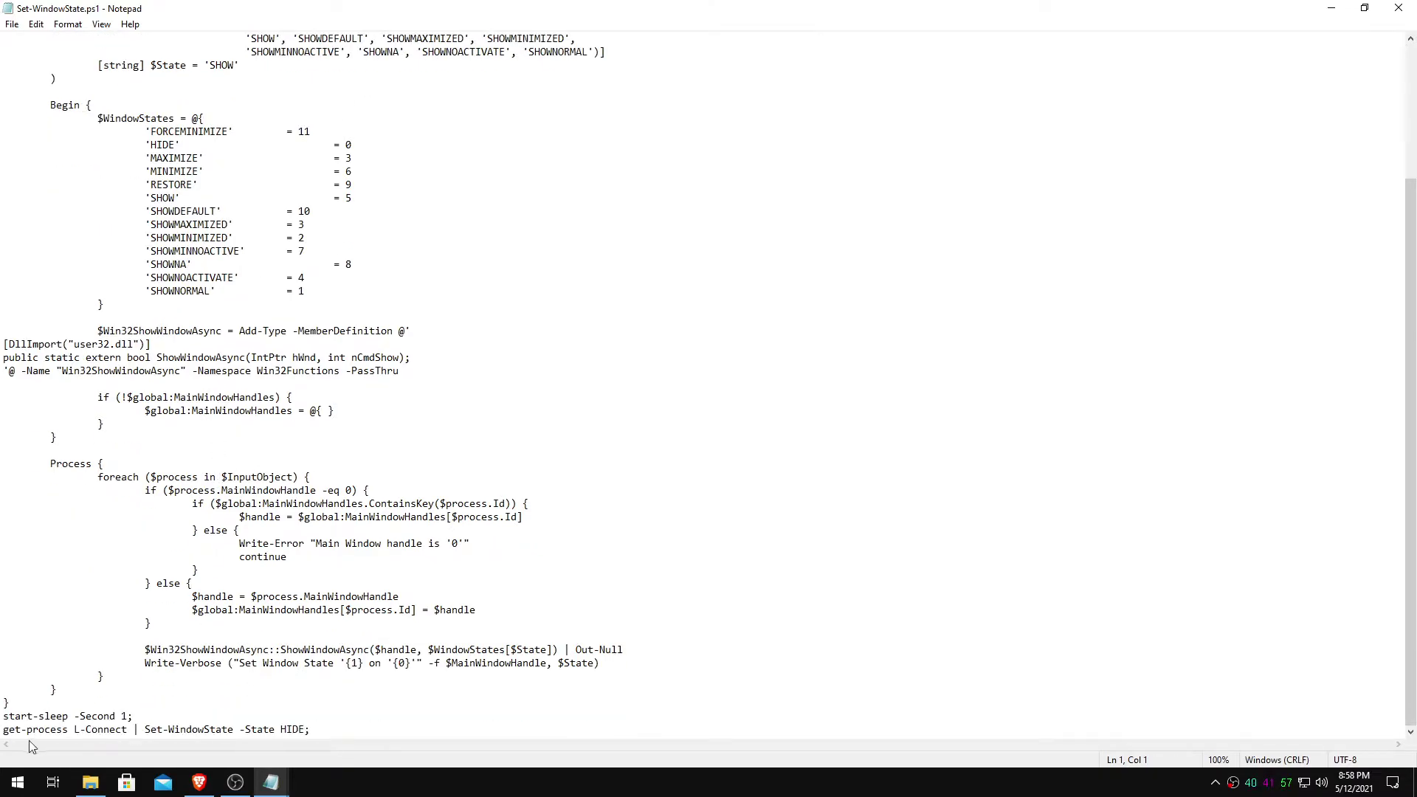
# - Select the start-sleep and get-process L-Connect lines, then close Notepad
pyautogui.moveTo(5, 716); pyautogui.dragTo(133, 716)
pyautogui.click(133, 716)
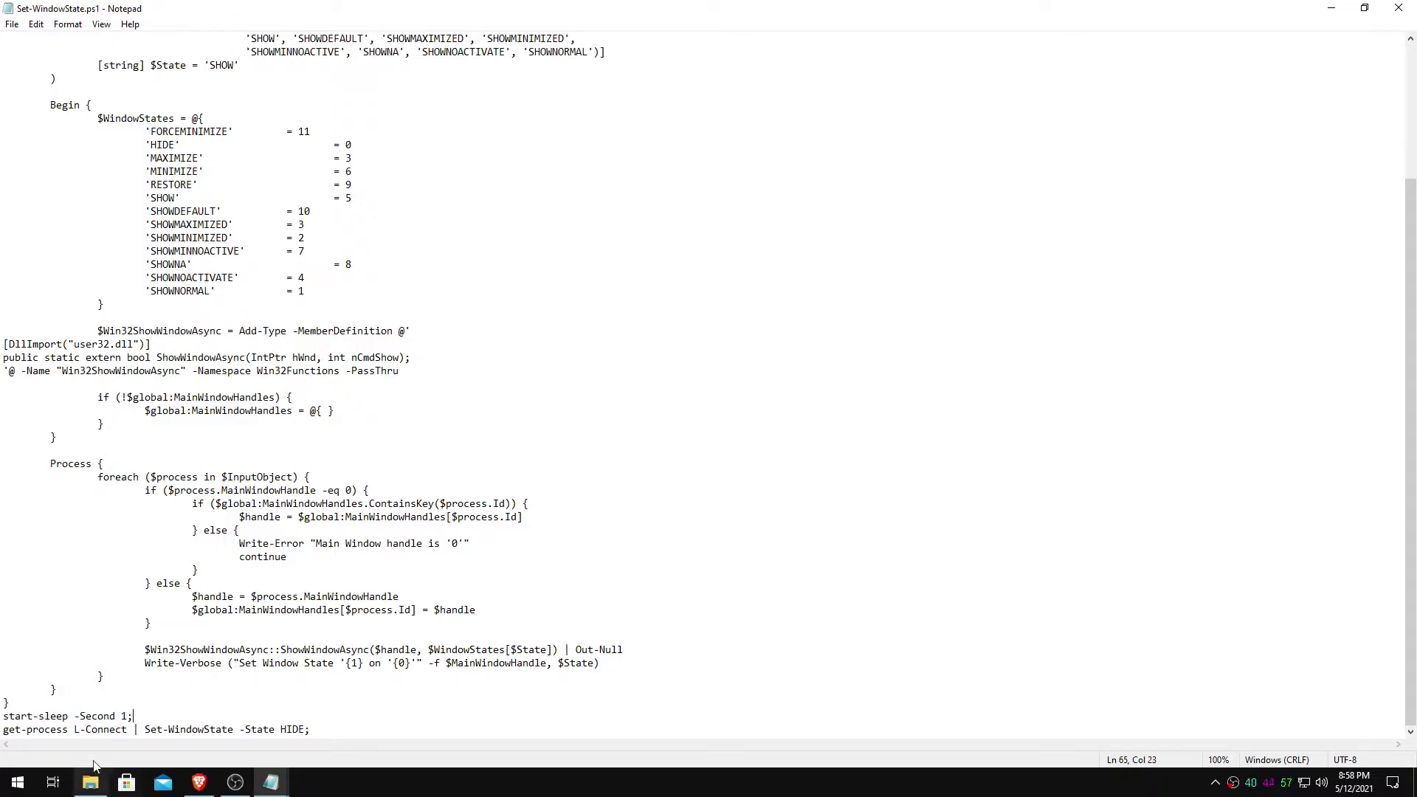
pyautogui.moveTo(11, 732); pyautogui.dragTo(129, 733)
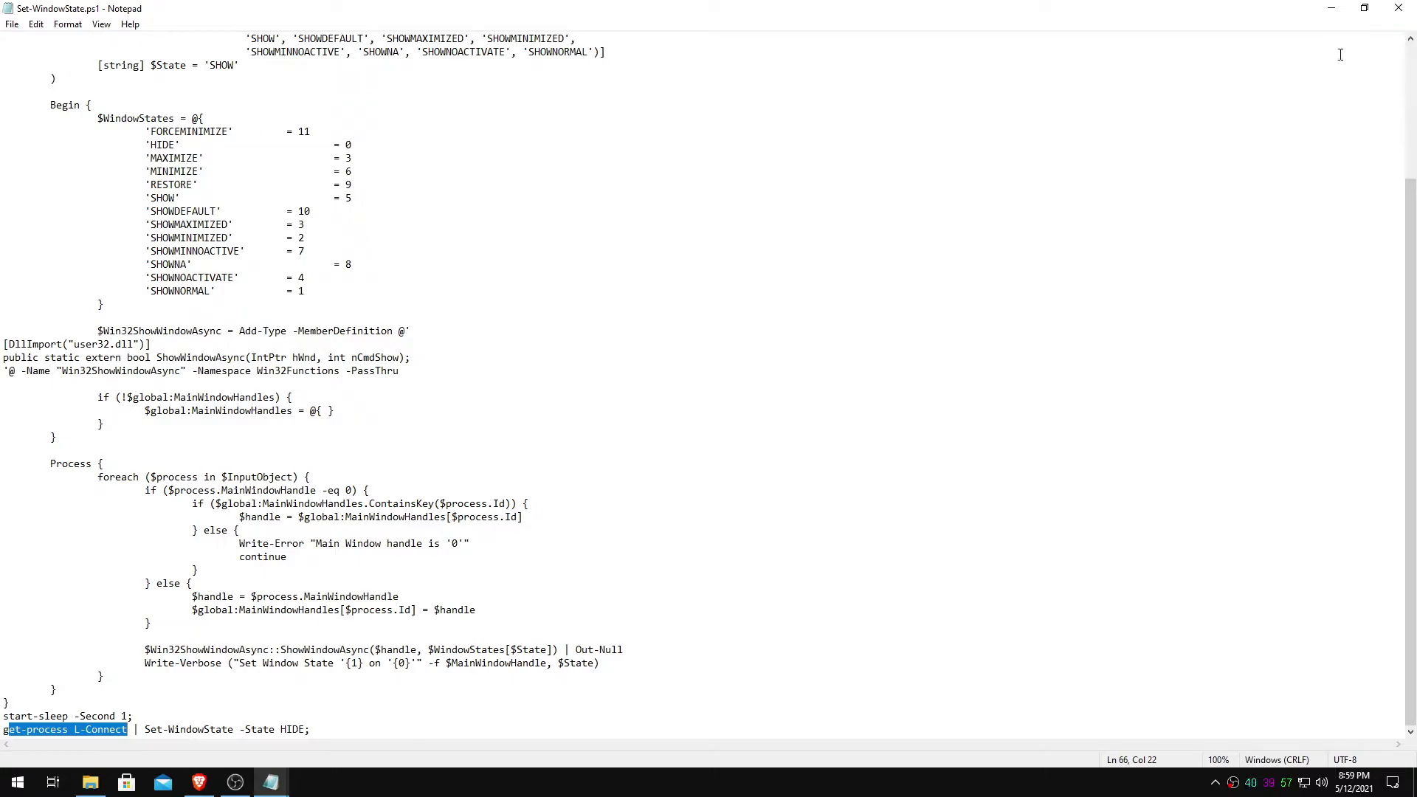
pyautogui.click(1391, 14)
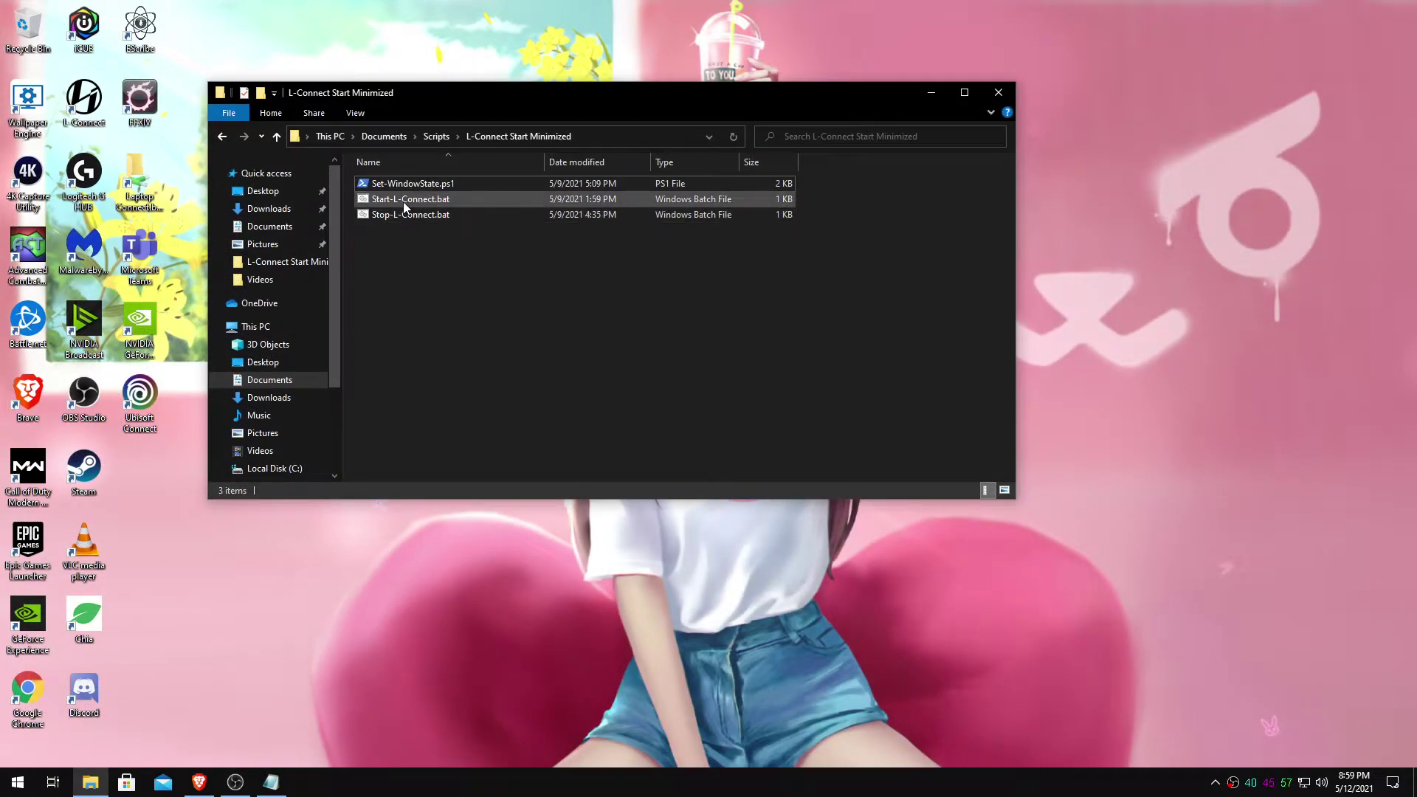
# - Move the folder window aside and open Set-WindowState.ps1 with Notepad
pyautogui.moveTo(536, 89); pyautogui.dragTo(287, 100)
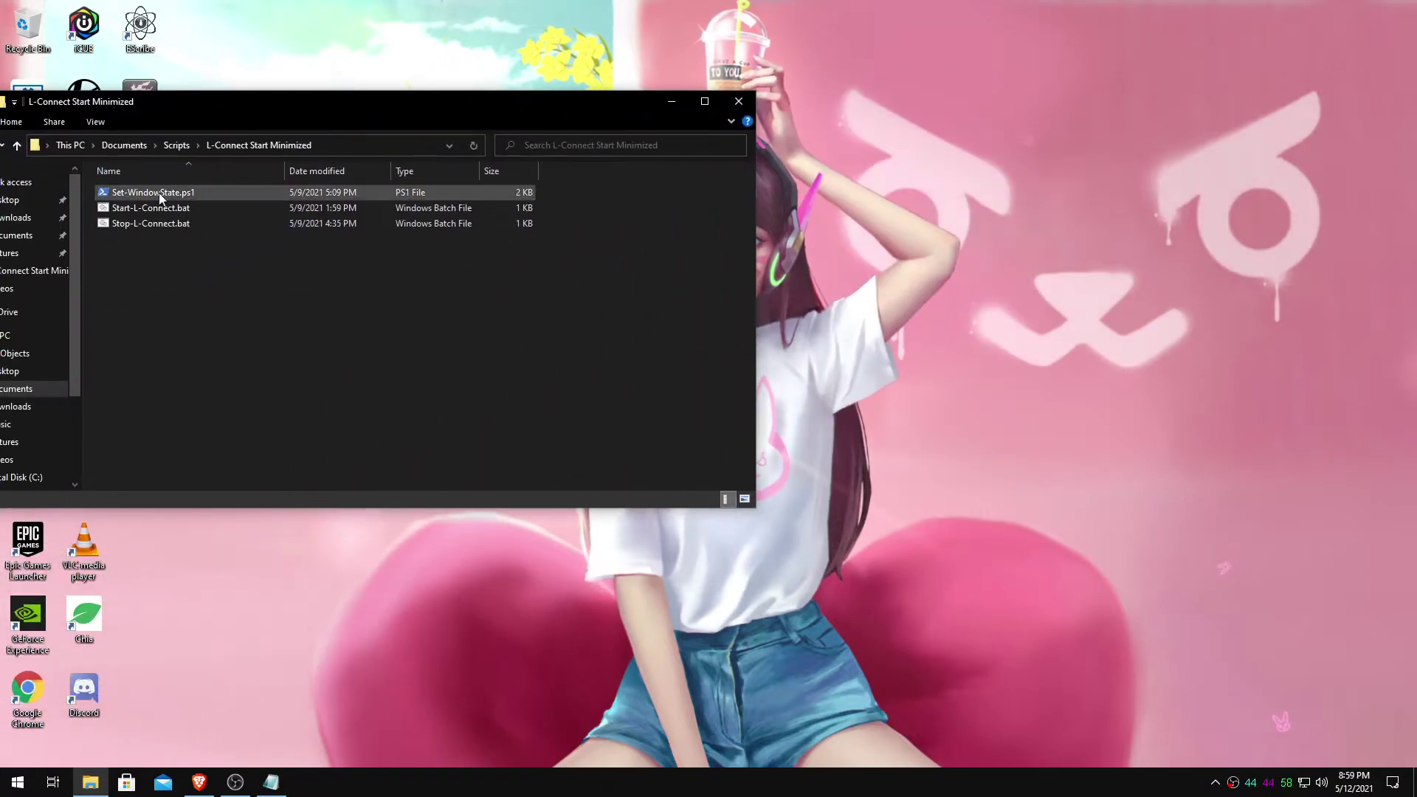
pyautogui.rightClick(165, 195)
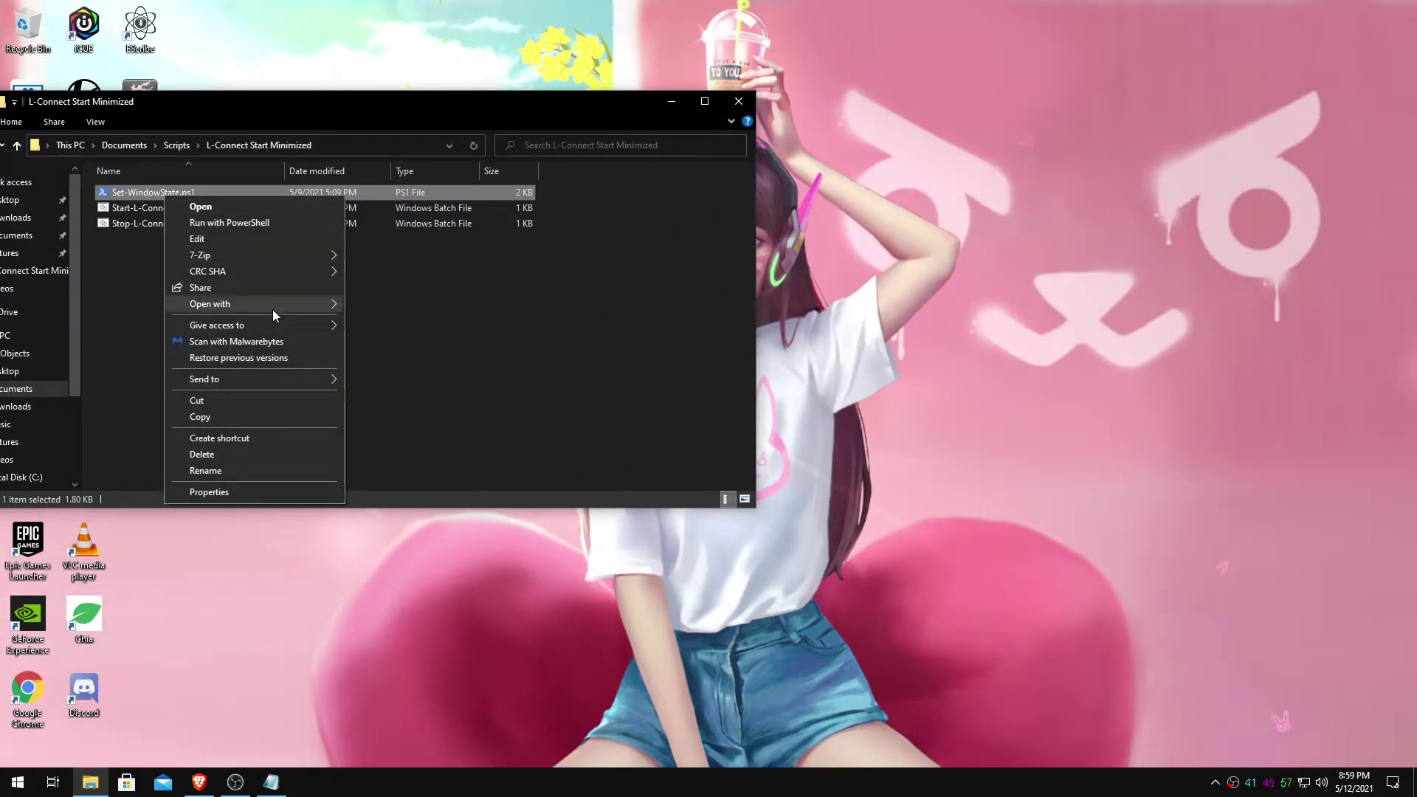
pyautogui.moveTo(273, 304)
pyautogui.click(381, 305)
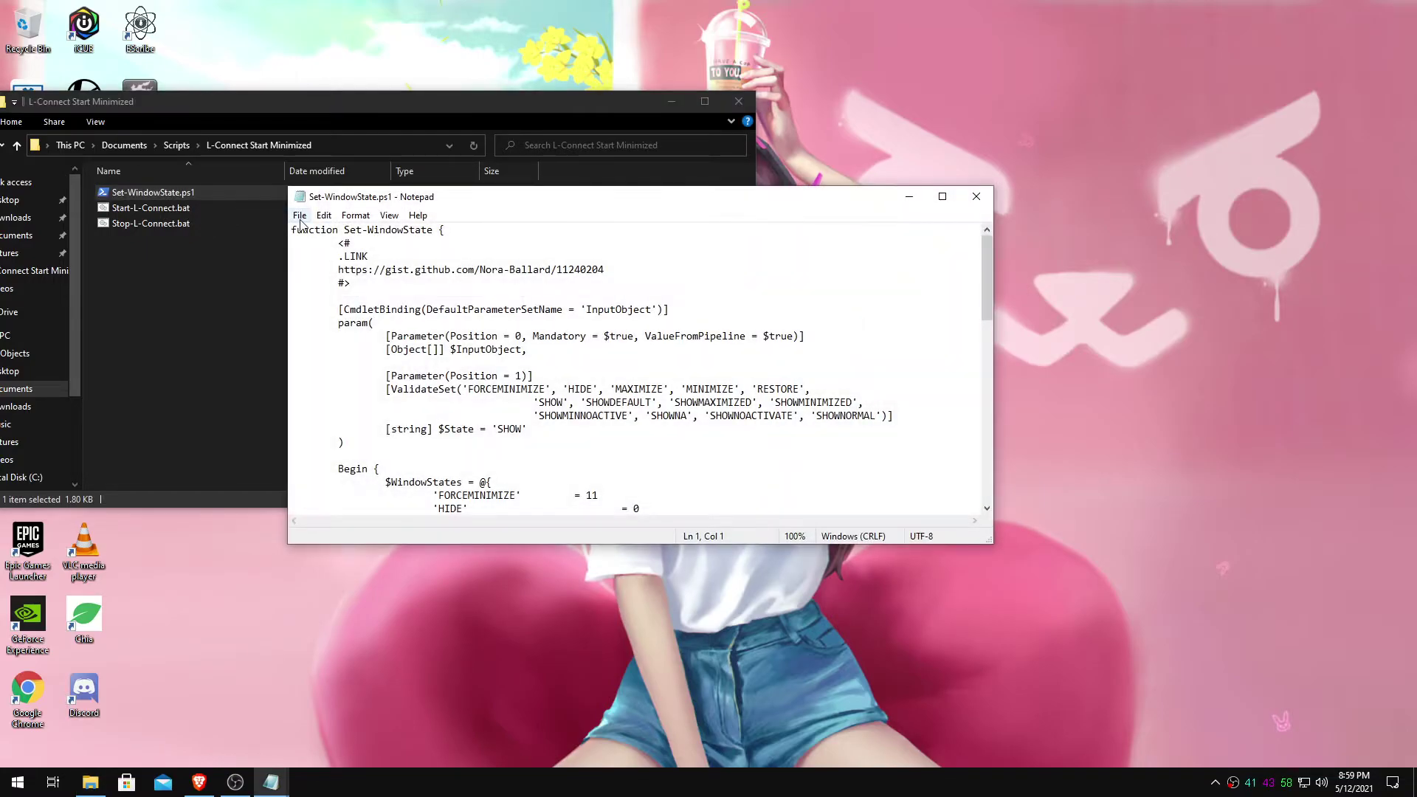
# - Save the script again as Set-WindowState.ps1 through Save As
pyautogui.click(299, 215)
pyautogui.click(332, 297)
pyautogui.click(443, 565)
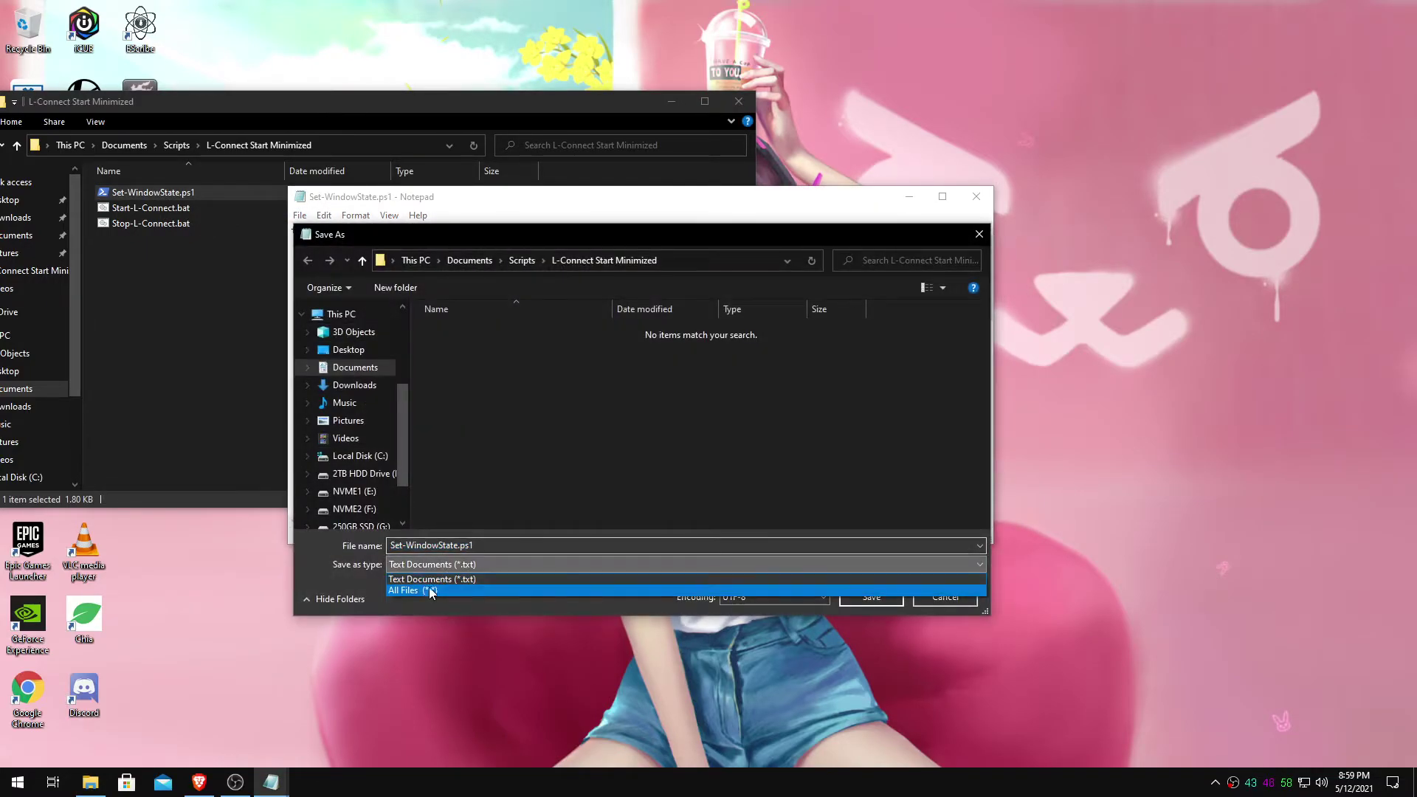
pyautogui.click(423, 595)
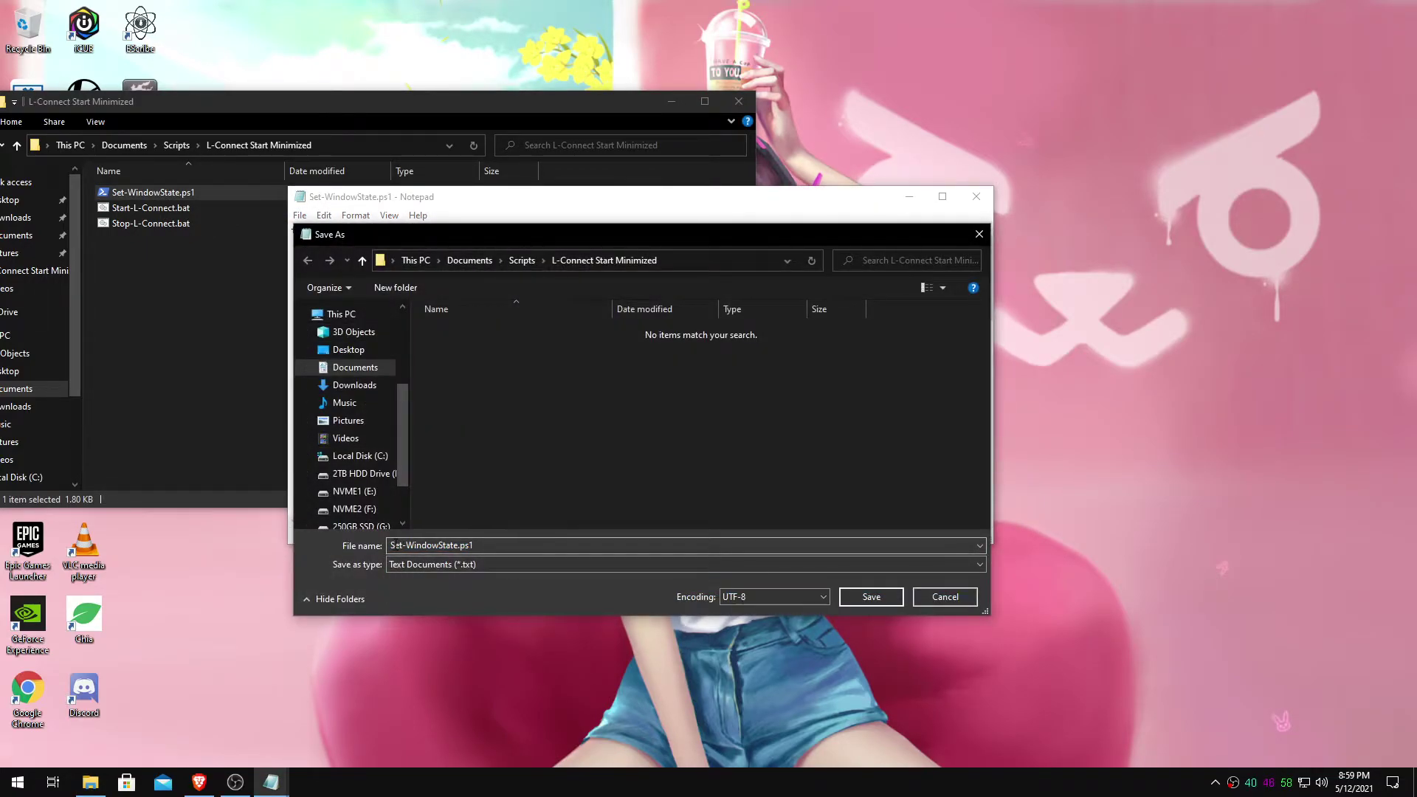
pyautogui.click(485, 546)
pyautogui.click(485, 545)
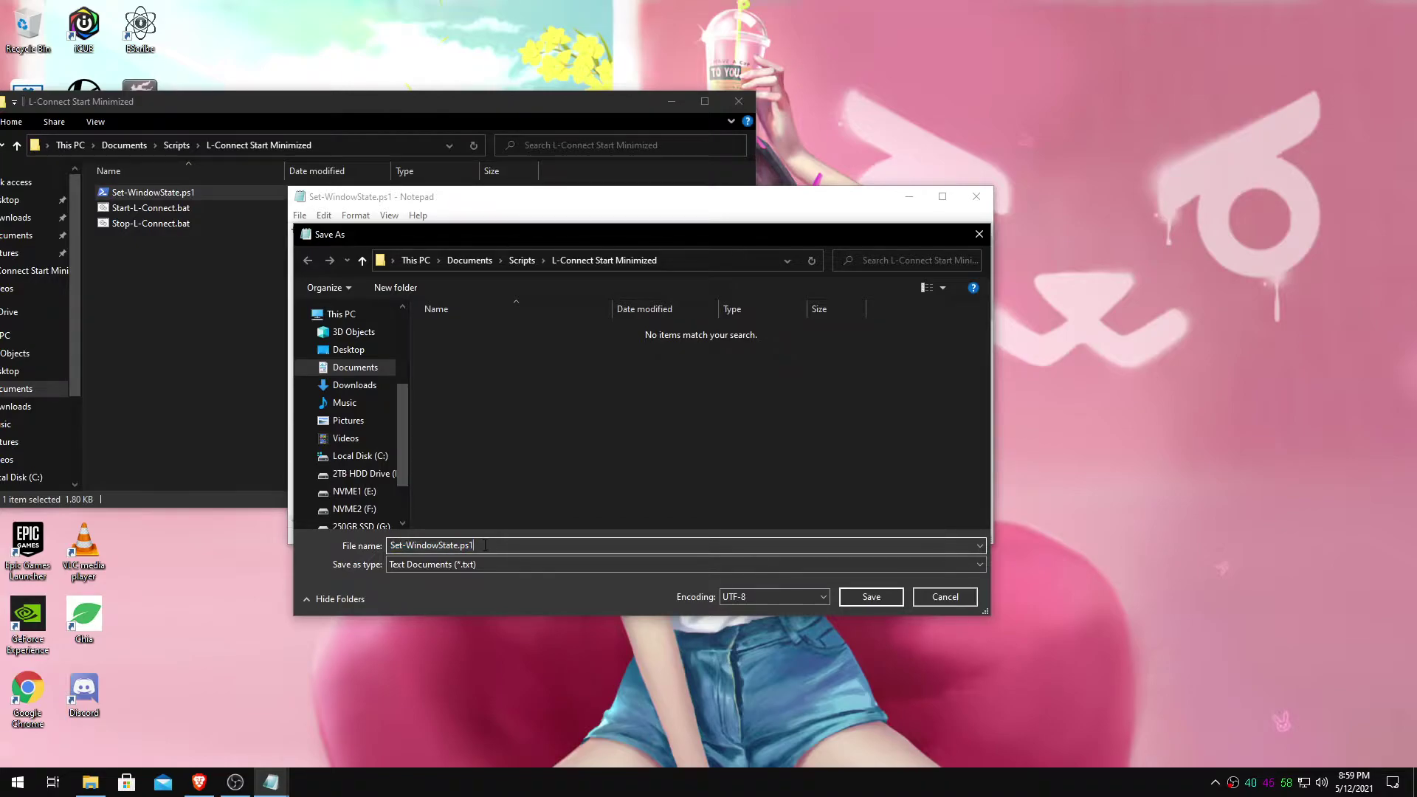
pyautogui.click(883, 605)
# - Move the folder window back near the top and minimize it
pyautogui.click(466, 195)
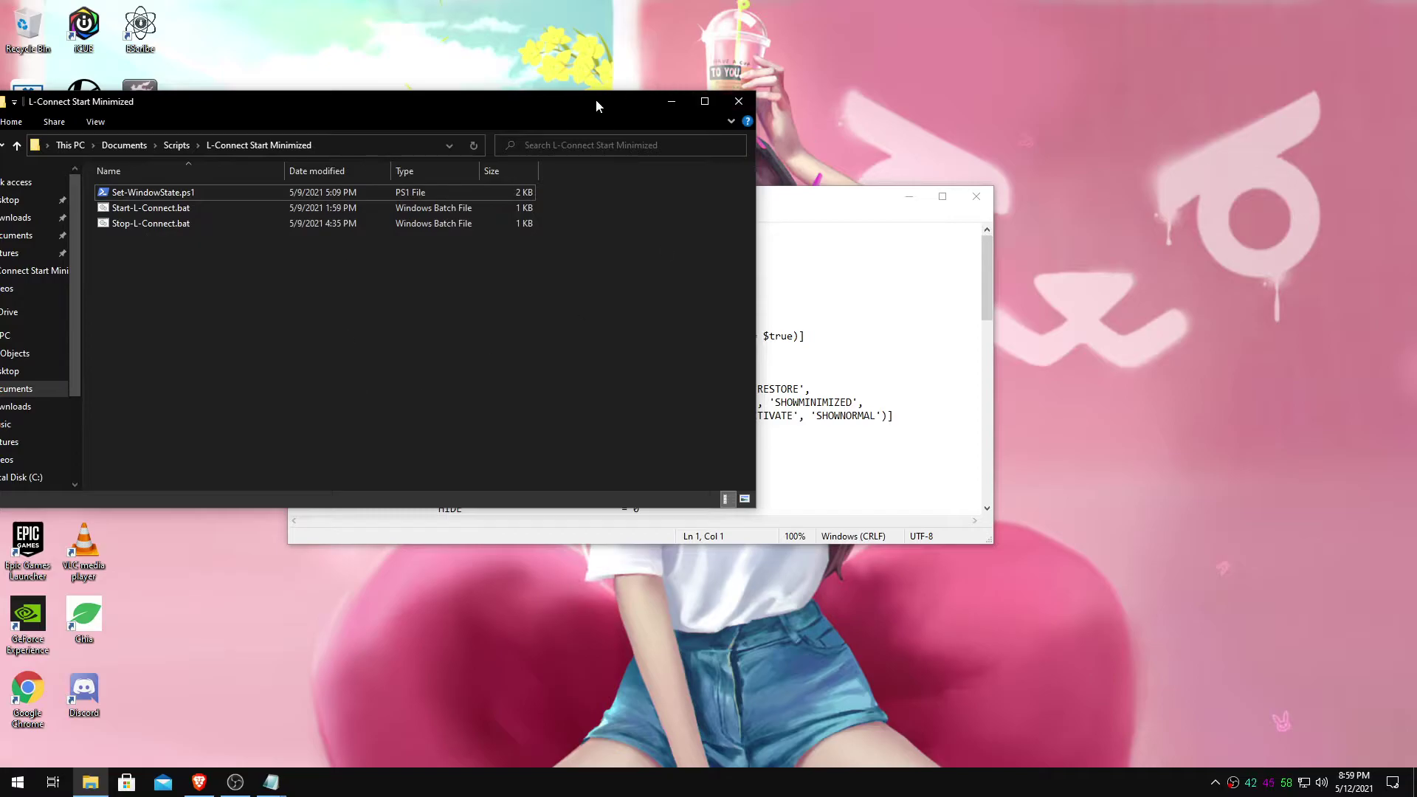
pyautogui.moveTo(596, 102); pyautogui.dragTo(831, 91)
pyautogui.click(906, 89)
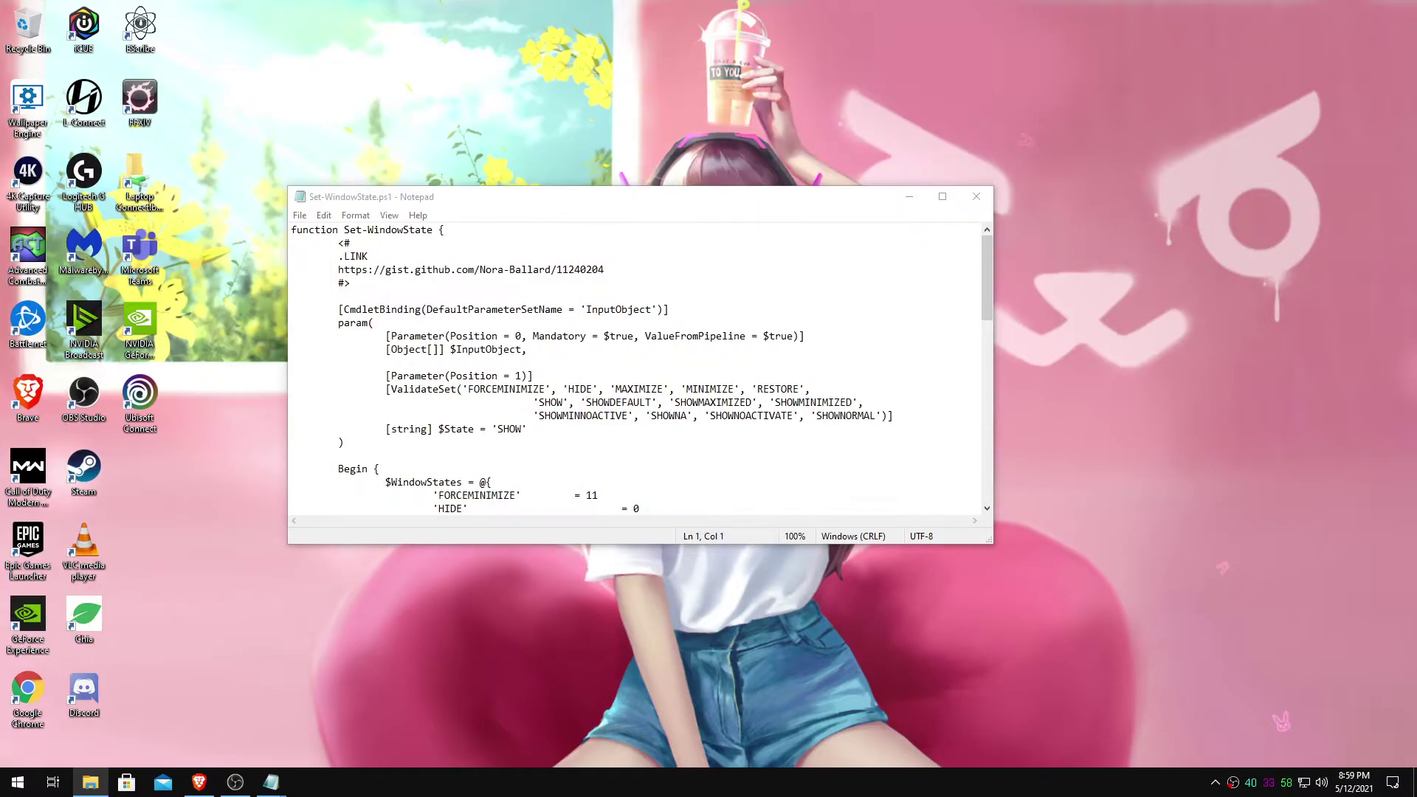
# - Minimize Notepad and launch Task Scheduler by searching 'task' in Start
pyautogui.click(906, 191)
pyautogui.press('super')
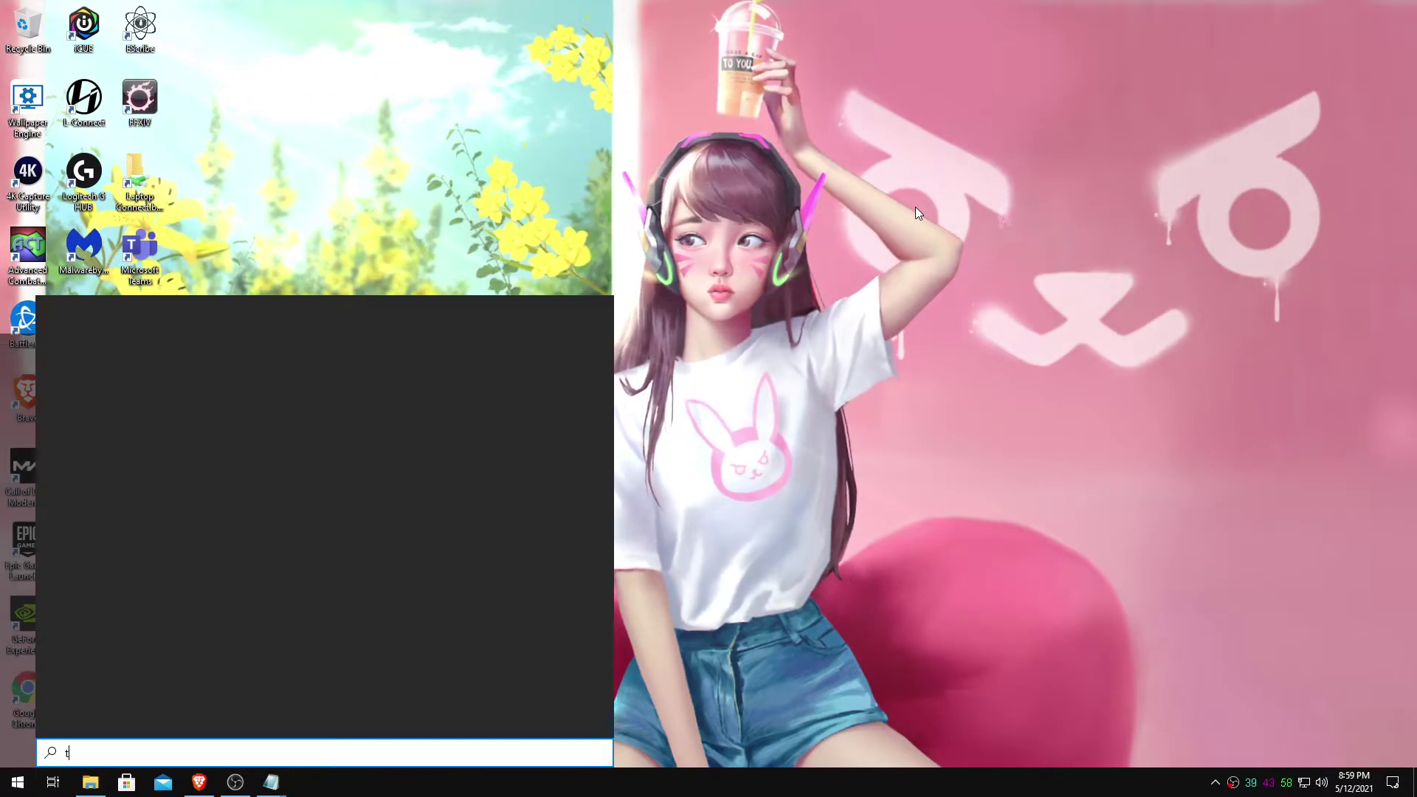
pyautogui.write('task')
pyautogui.press('Return')
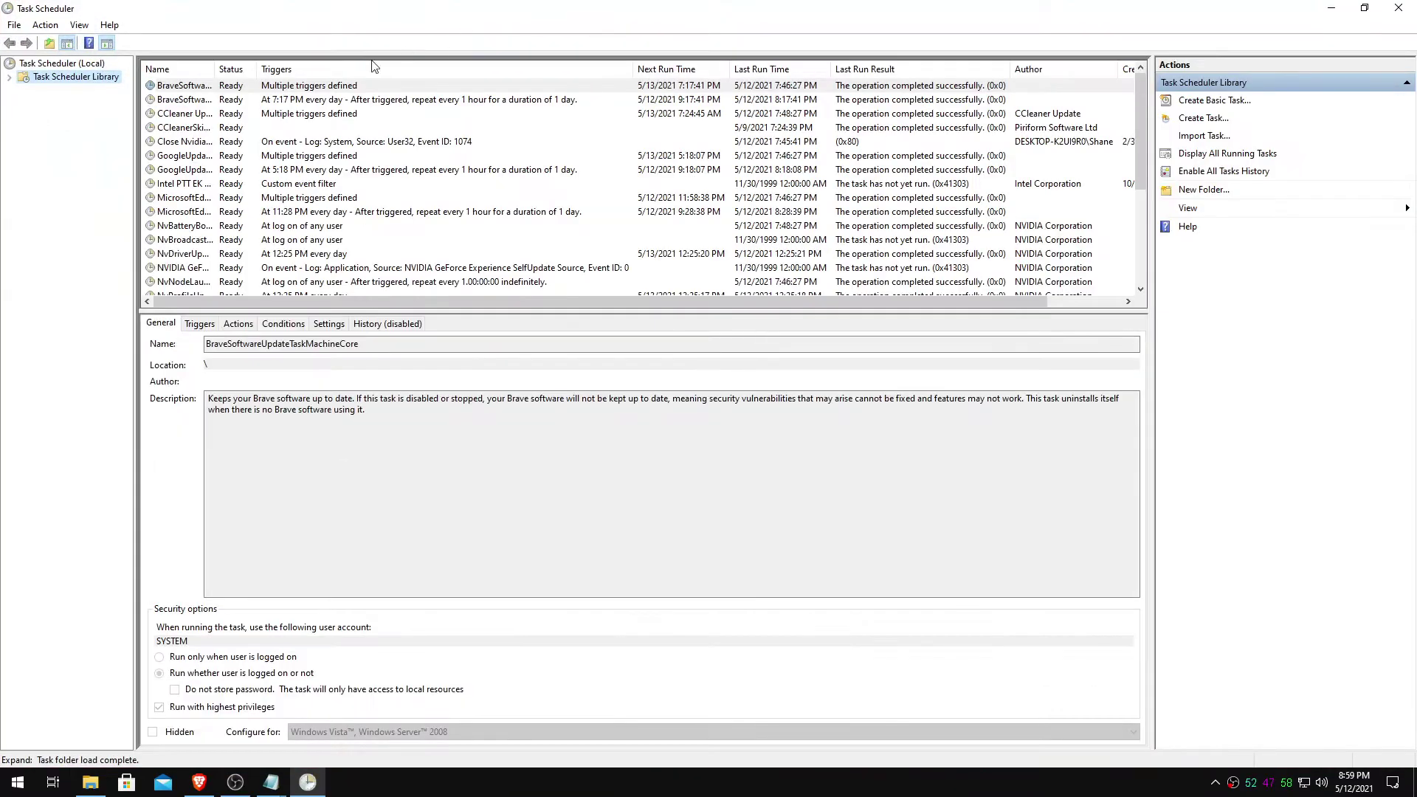
# - Widen the Name column and open the Starts L-Connect task's properties, centering the window
pyautogui.moveTo(181, 69); pyautogui.dragTo(343, 75)
pyautogui.scroll(-4, 728, 228)
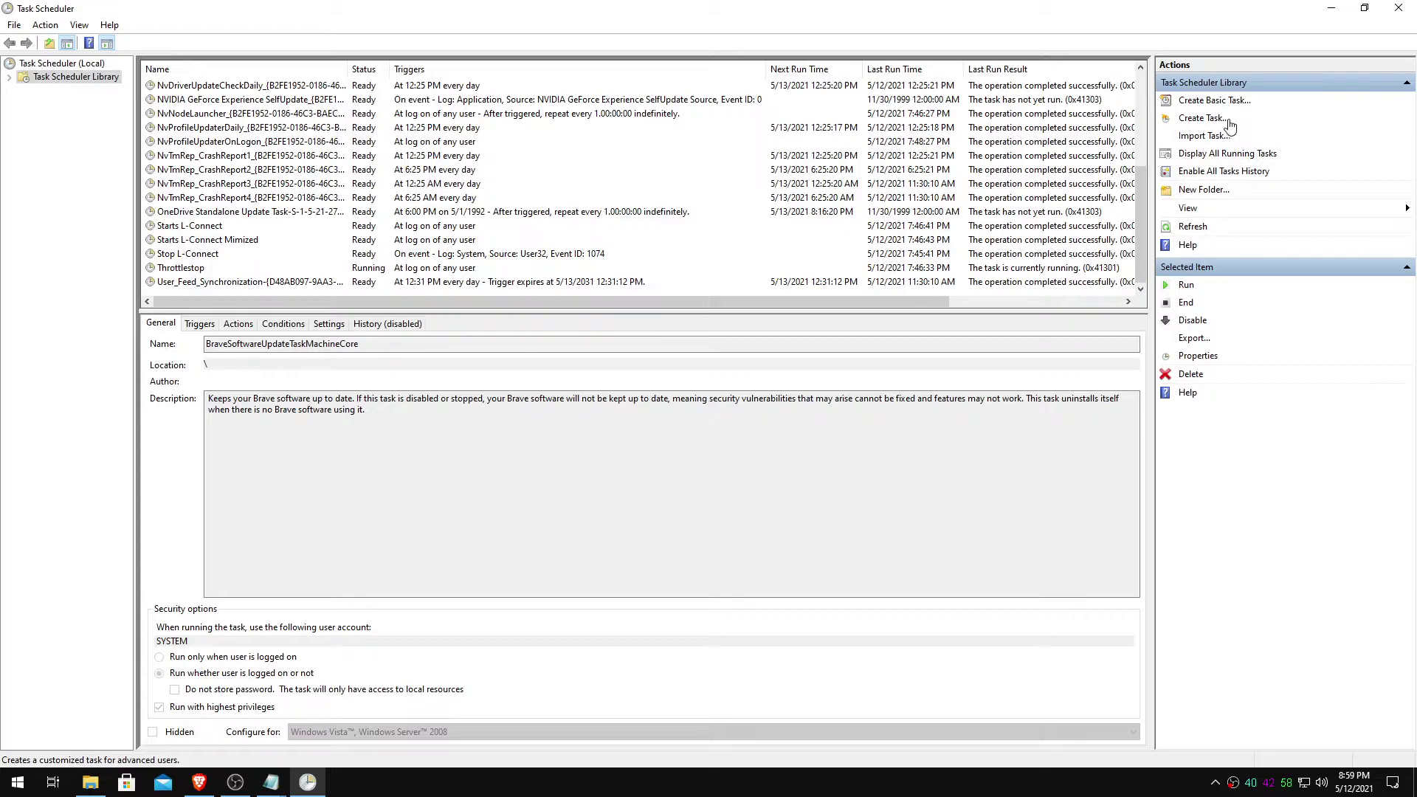
pyautogui.doubleClick(195, 226)
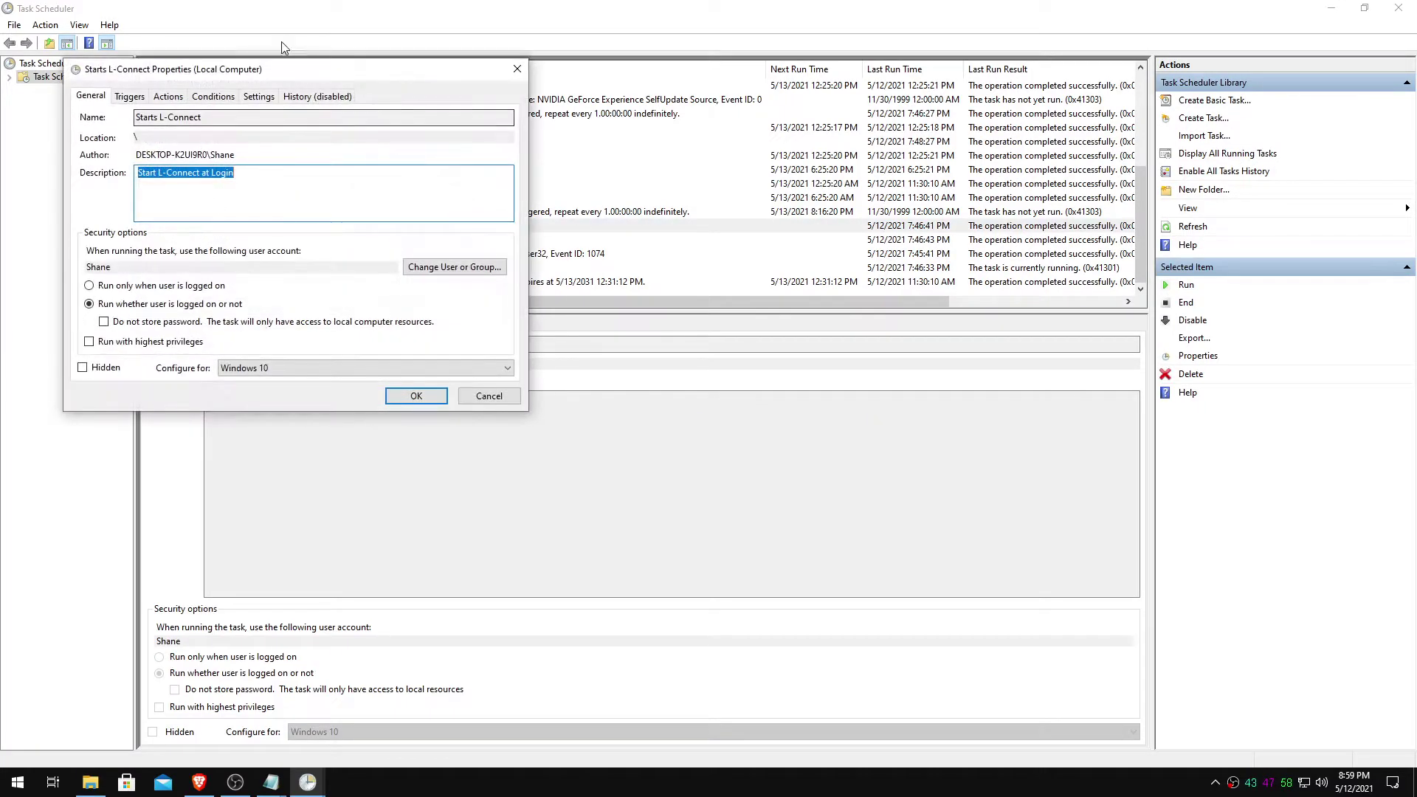
pyautogui.moveTo(288, 70); pyautogui.dragTo(611, 189)
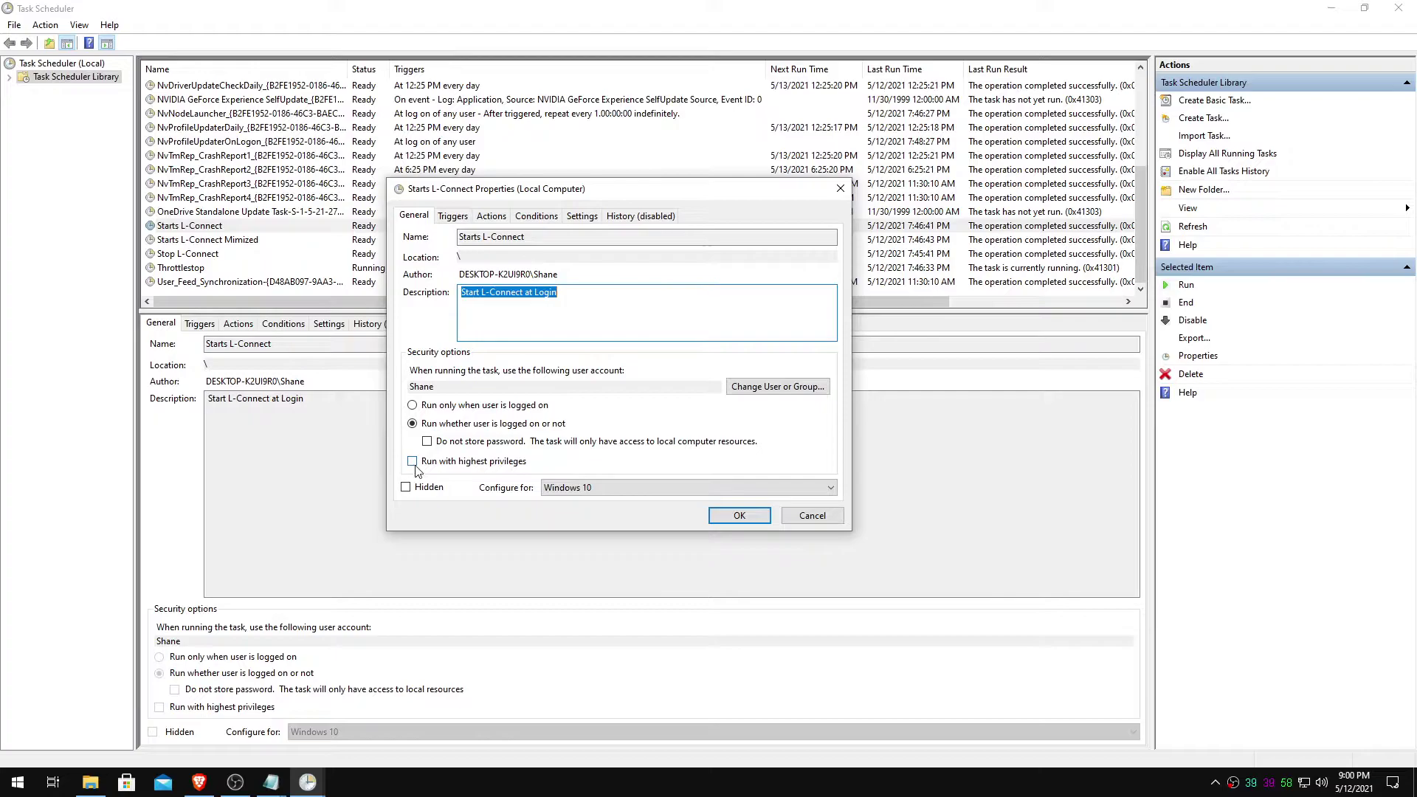
# - Inspect the At log on trigger and its 13-second delay, cancel unchanged, then view Actions
pyautogui.click(457, 215)
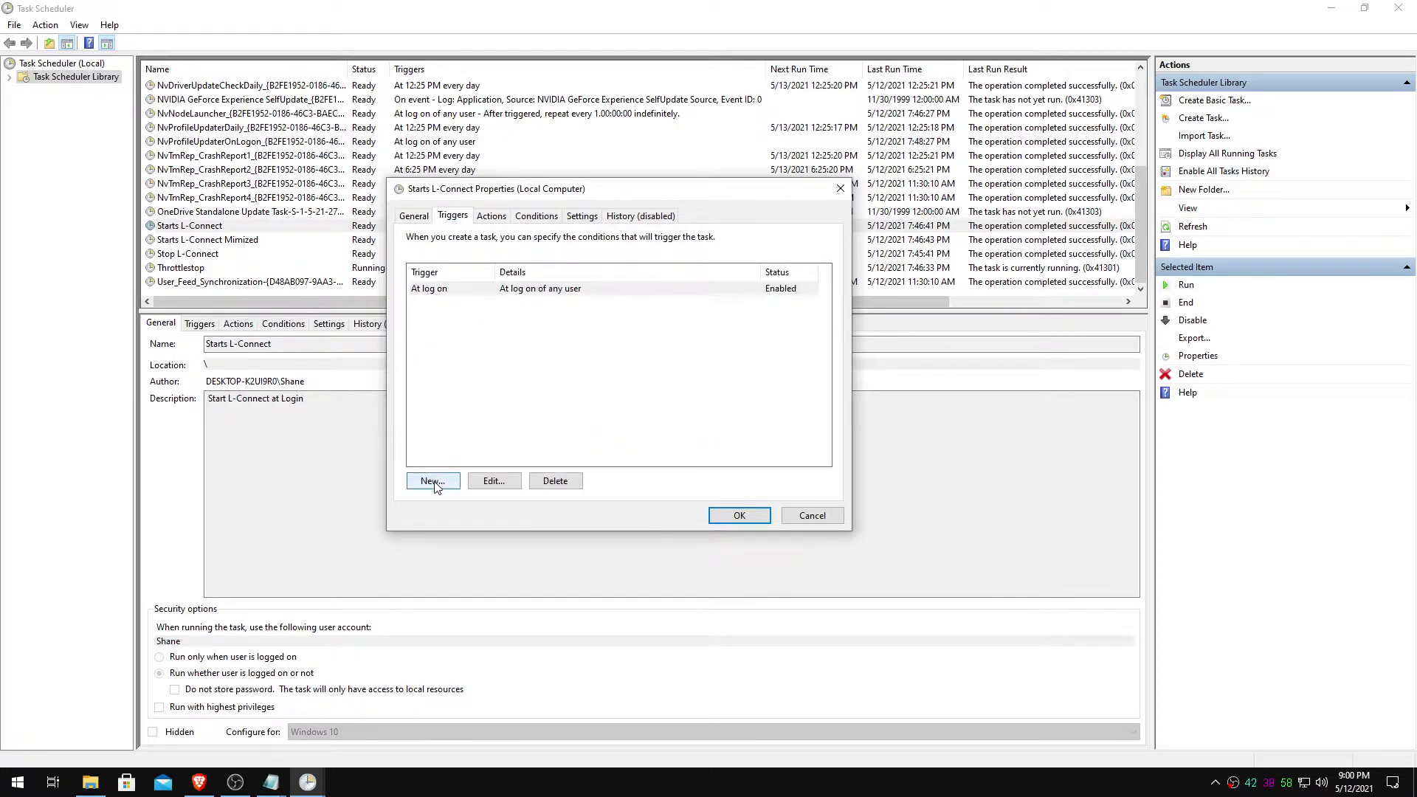
pyautogui.doubleClick(544, 290)
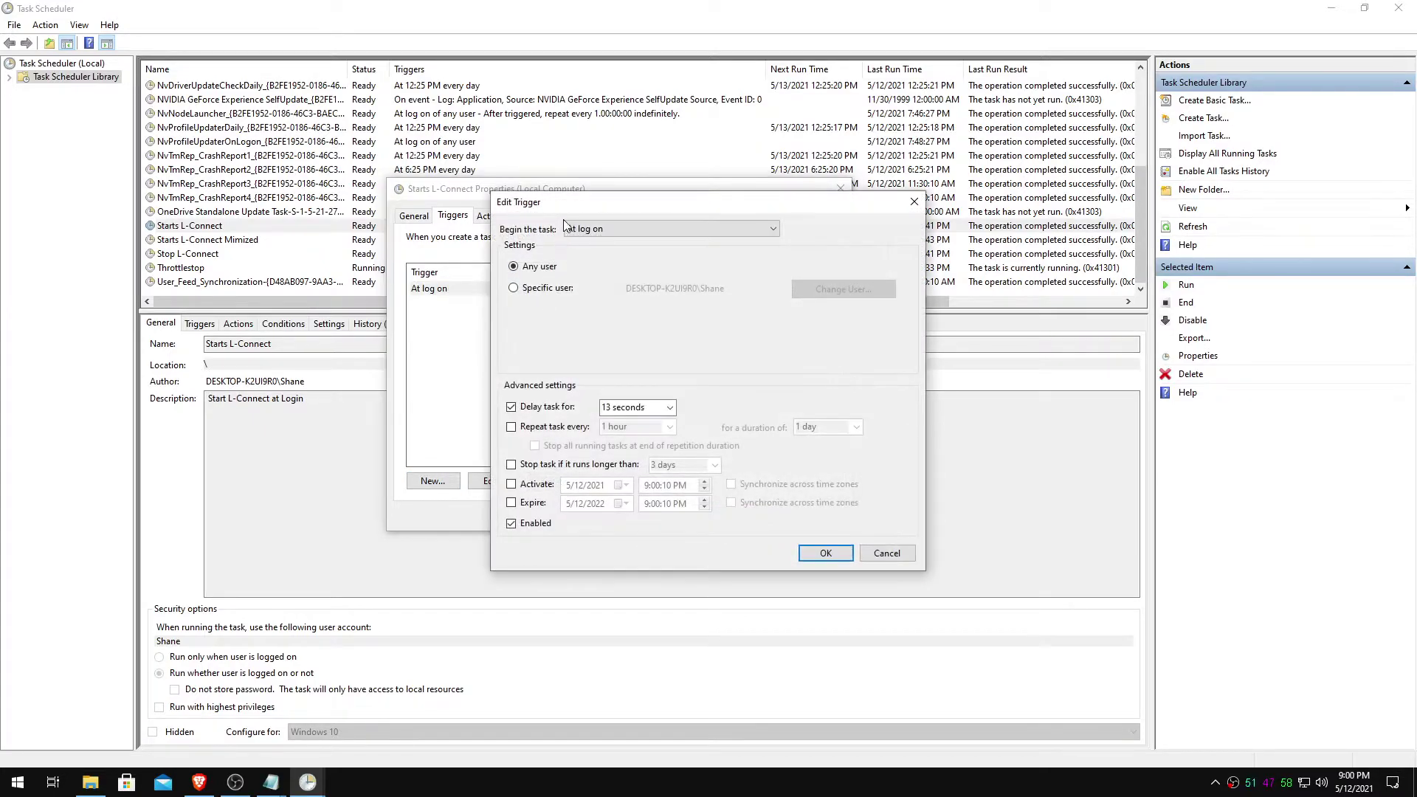
pyautogui.moveTo(570, 203); pyautogui.dragTo(575, 230)
pyautogui.click(602, 255)
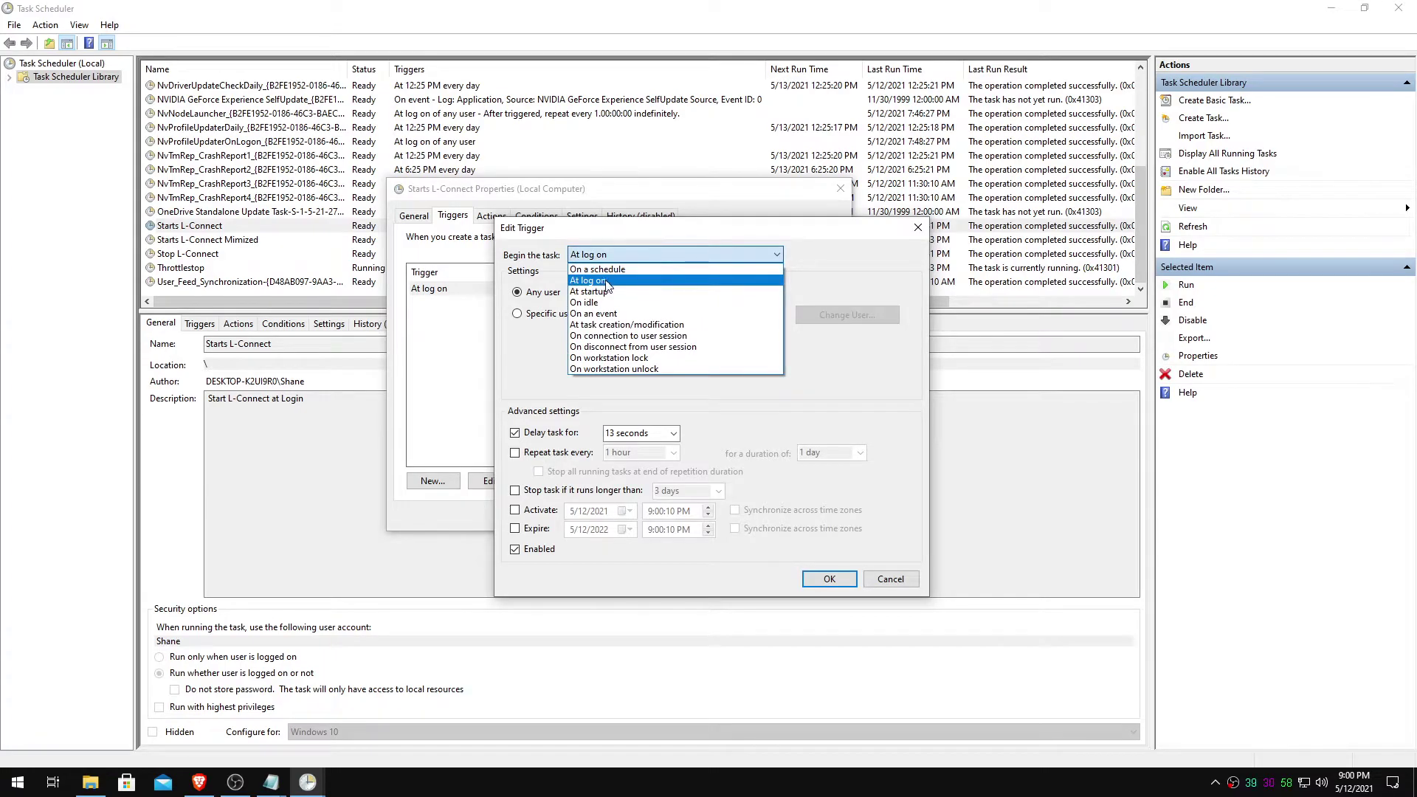
pyautogui.click(597, 281)
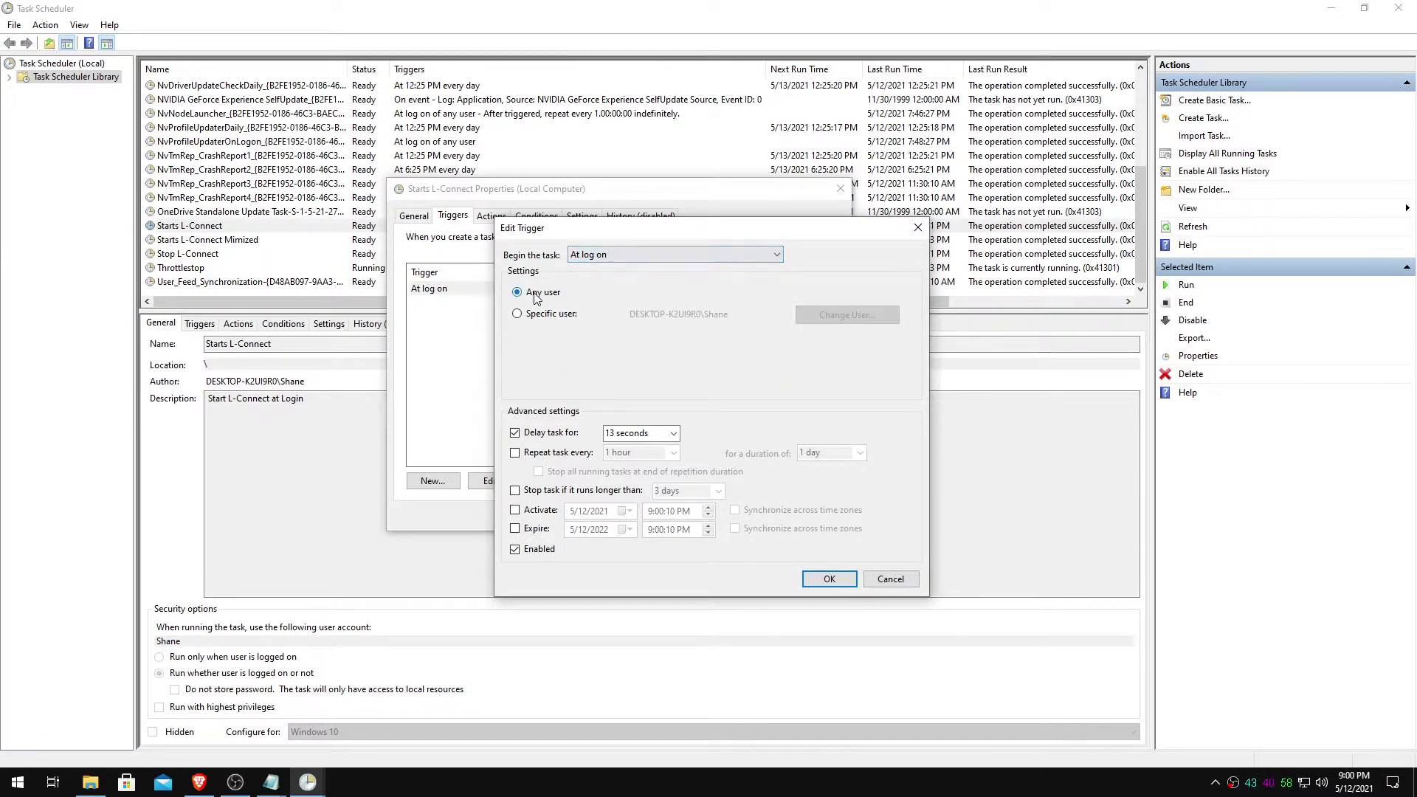
pyautogui.click(516, 434)
pyautogui.click(608, 437)
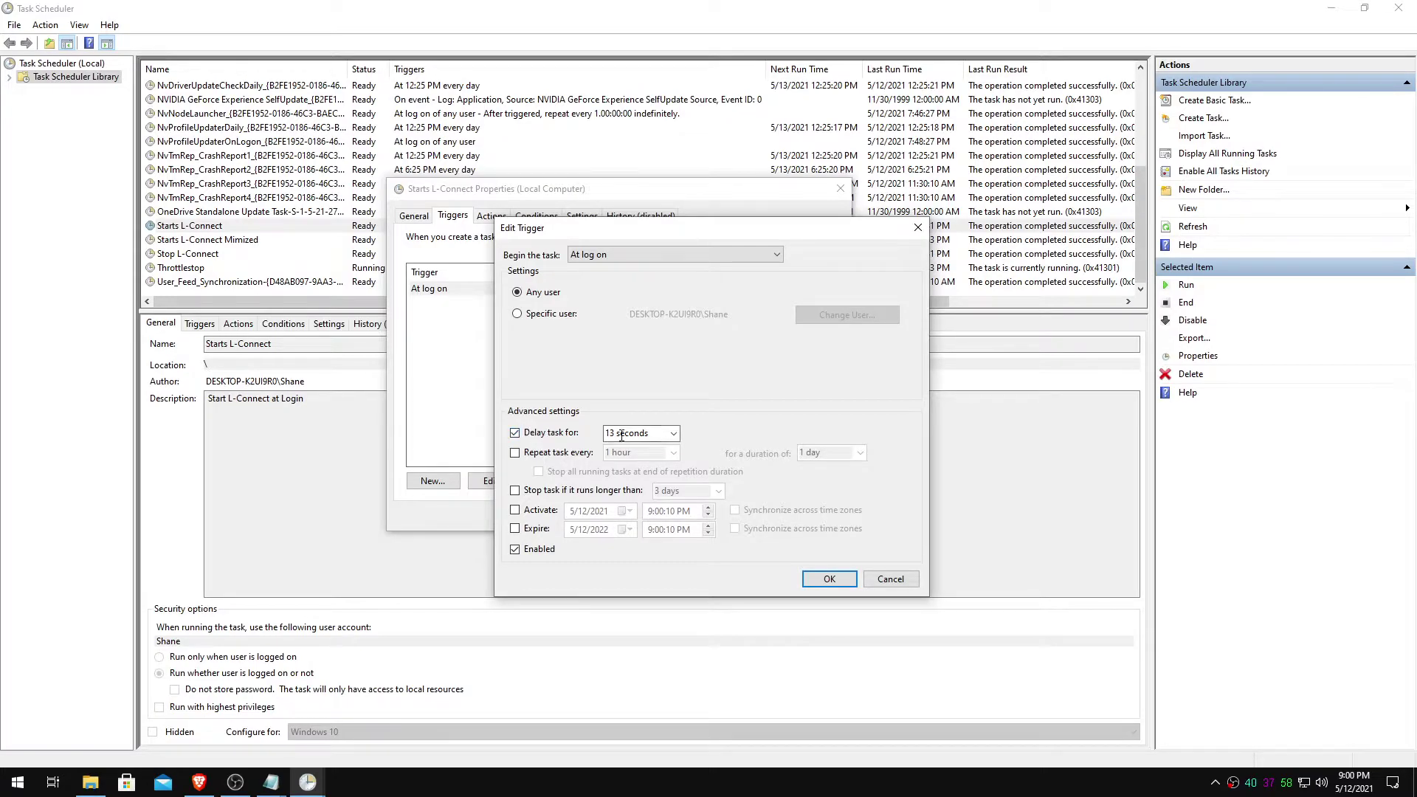
pyautogui.click(891, 579)
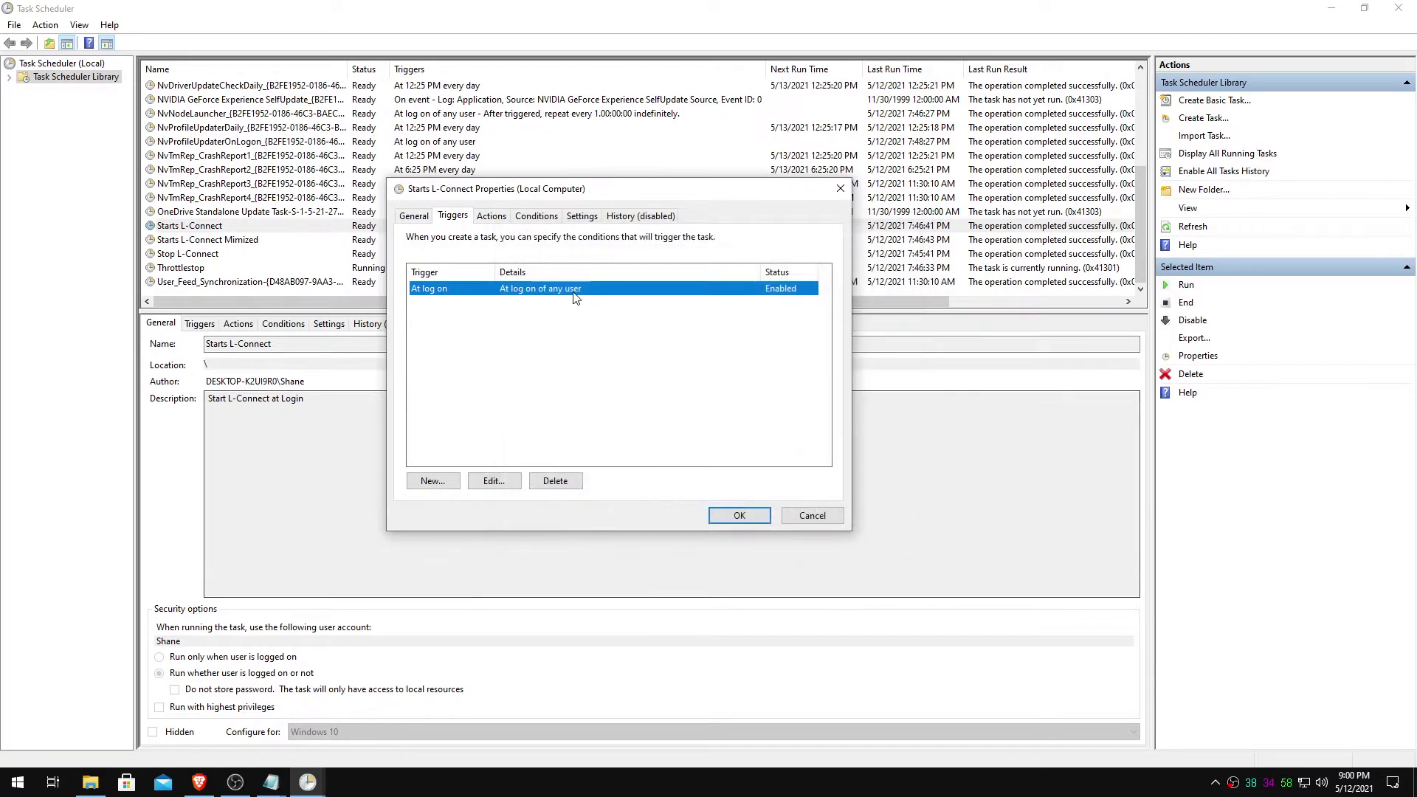
pyautogui.click(491, 216)
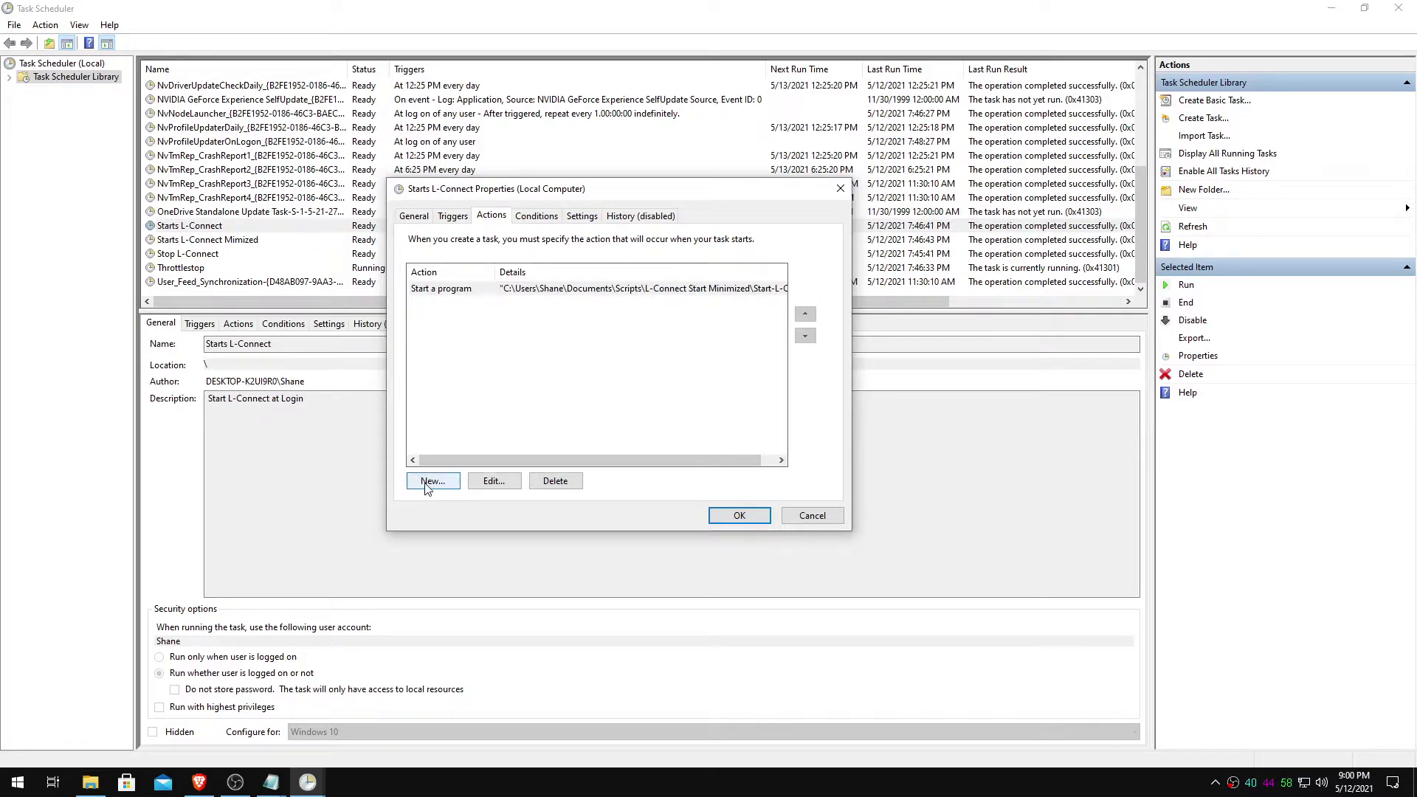
# - Review the Start a program action pointing to Start-L-Connect.bat, cancel it, then view Conditions
pyautogui.doubleClick(527, 295)
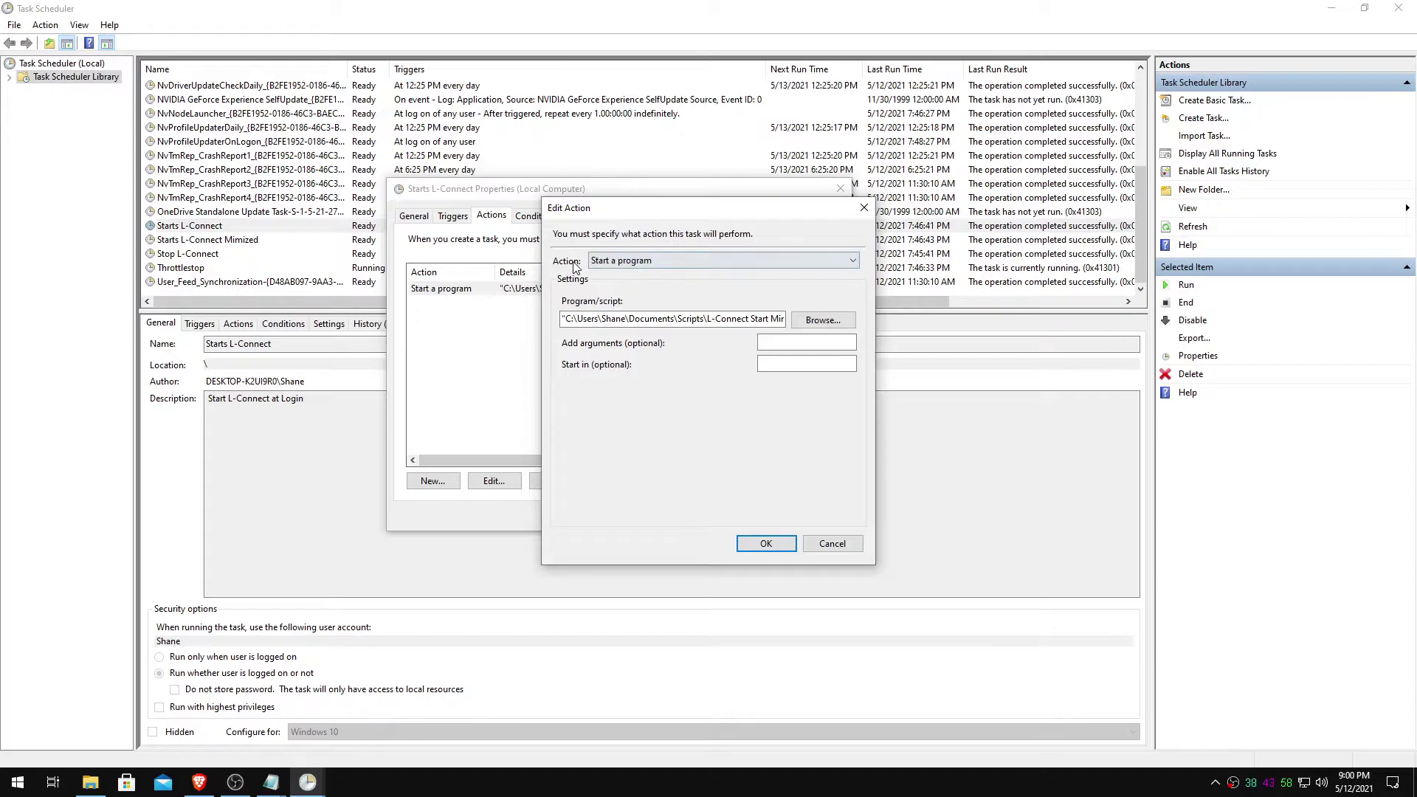
pyautogui.click(637, 265)
pyautogui.click(637, 264)
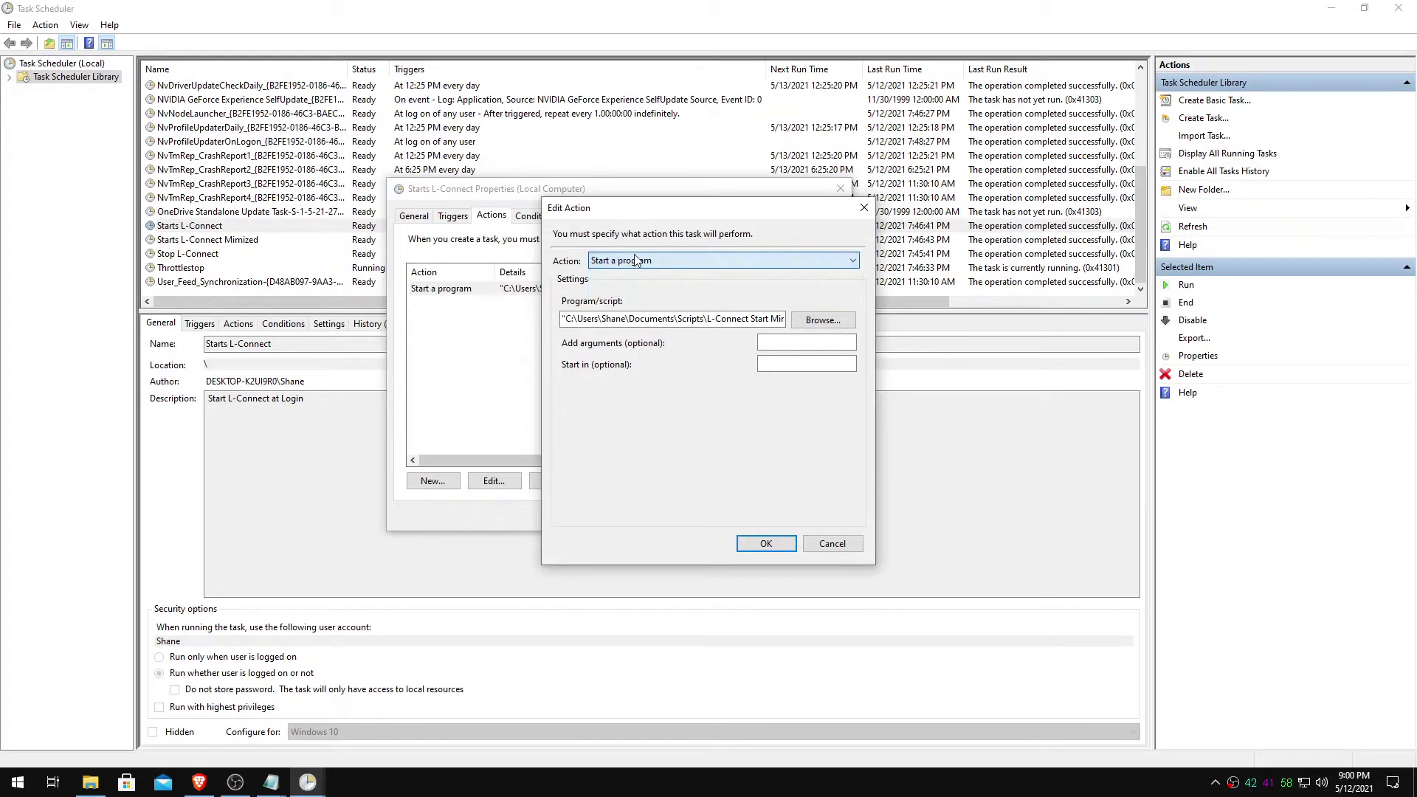
pyautogui.moveTo(563, 319); pyautogui.dragTo(789, 322)
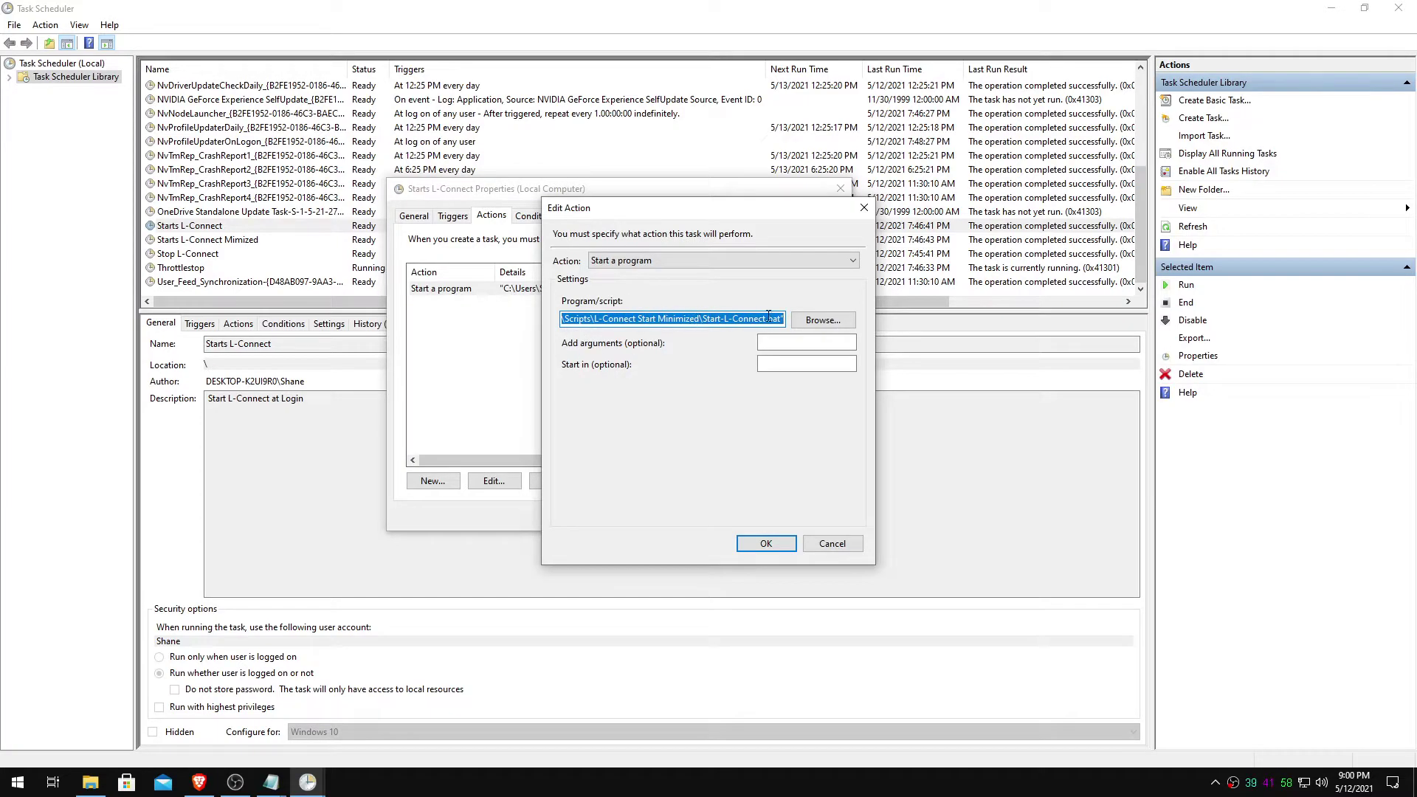
pyautogui.click(822, 320)
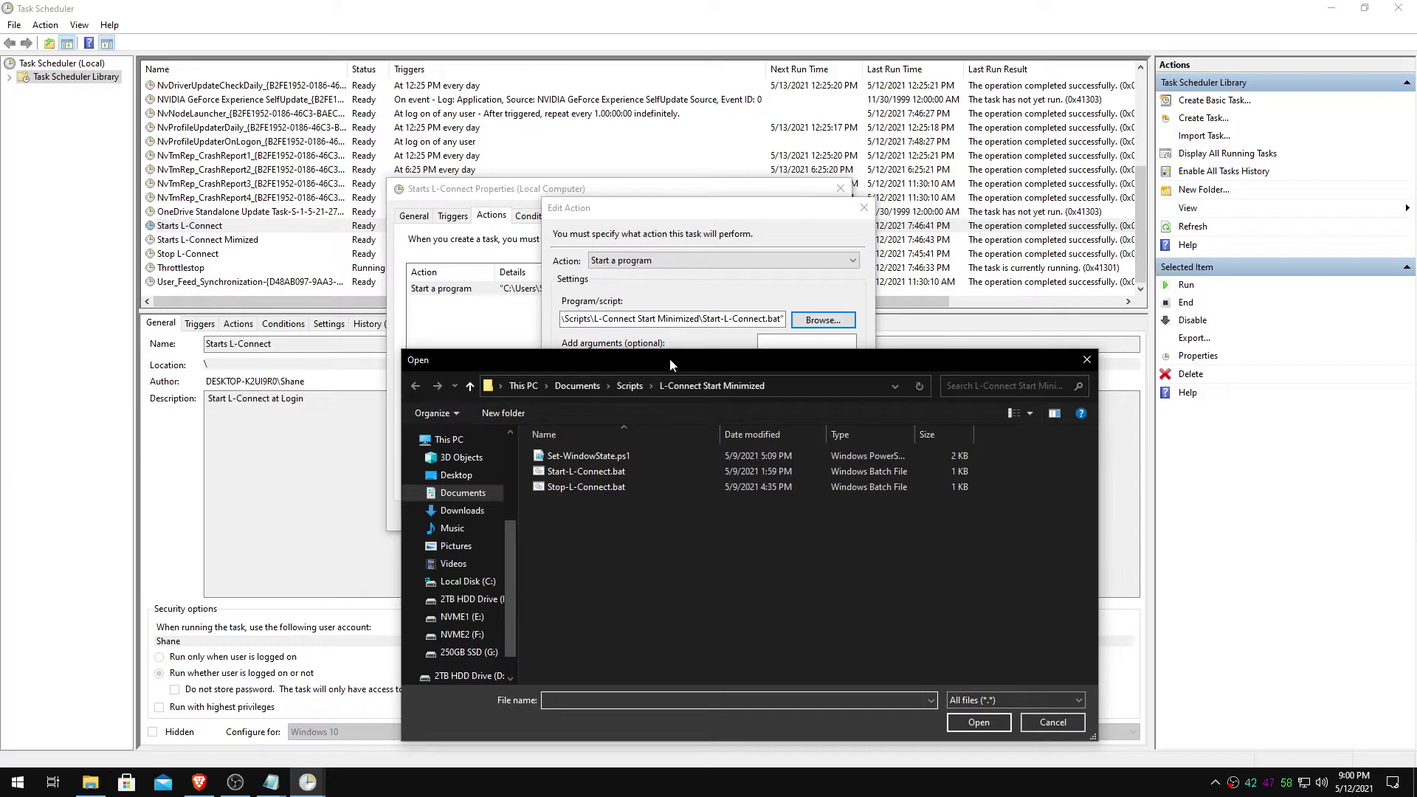
pyautogui.click(587, 370)
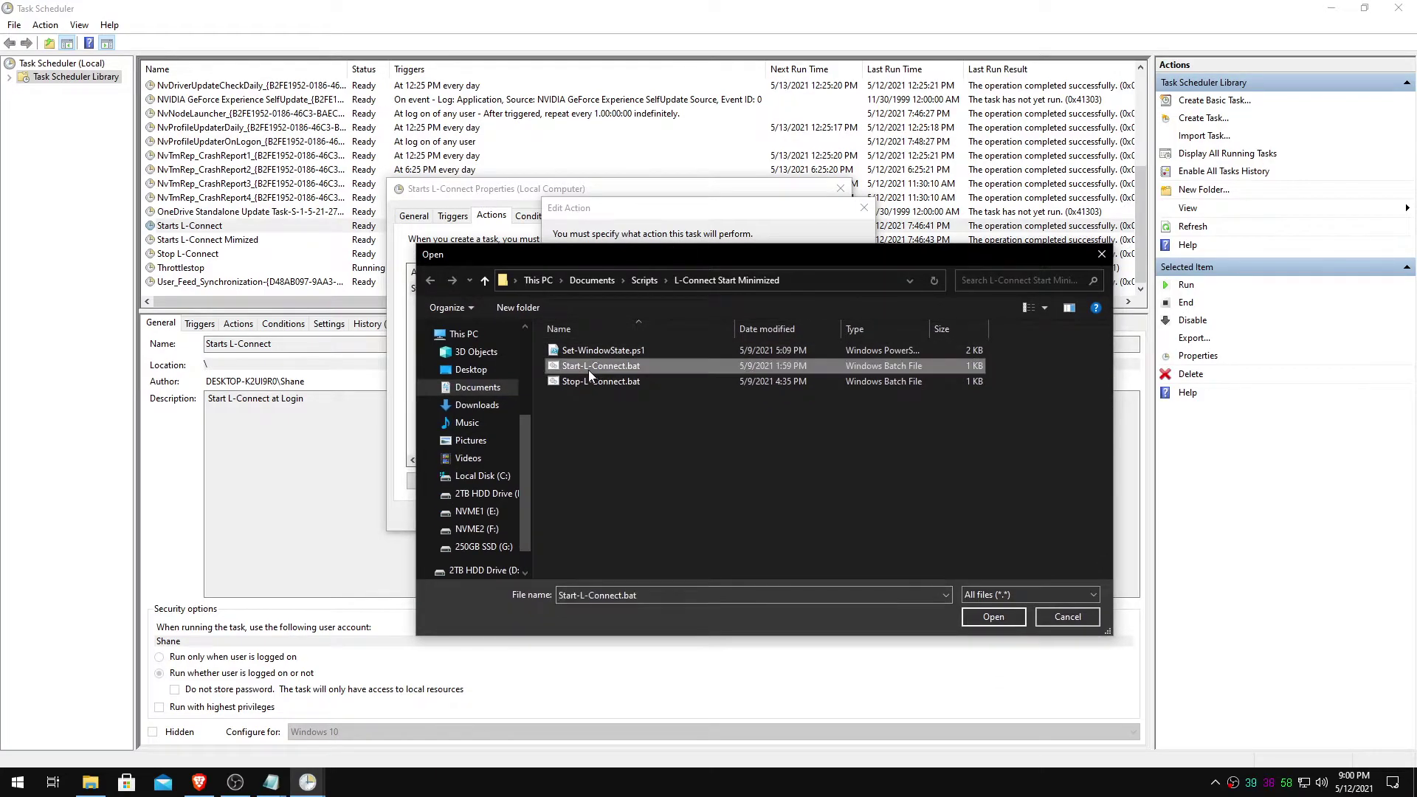
pyautogui.click(991, 617)
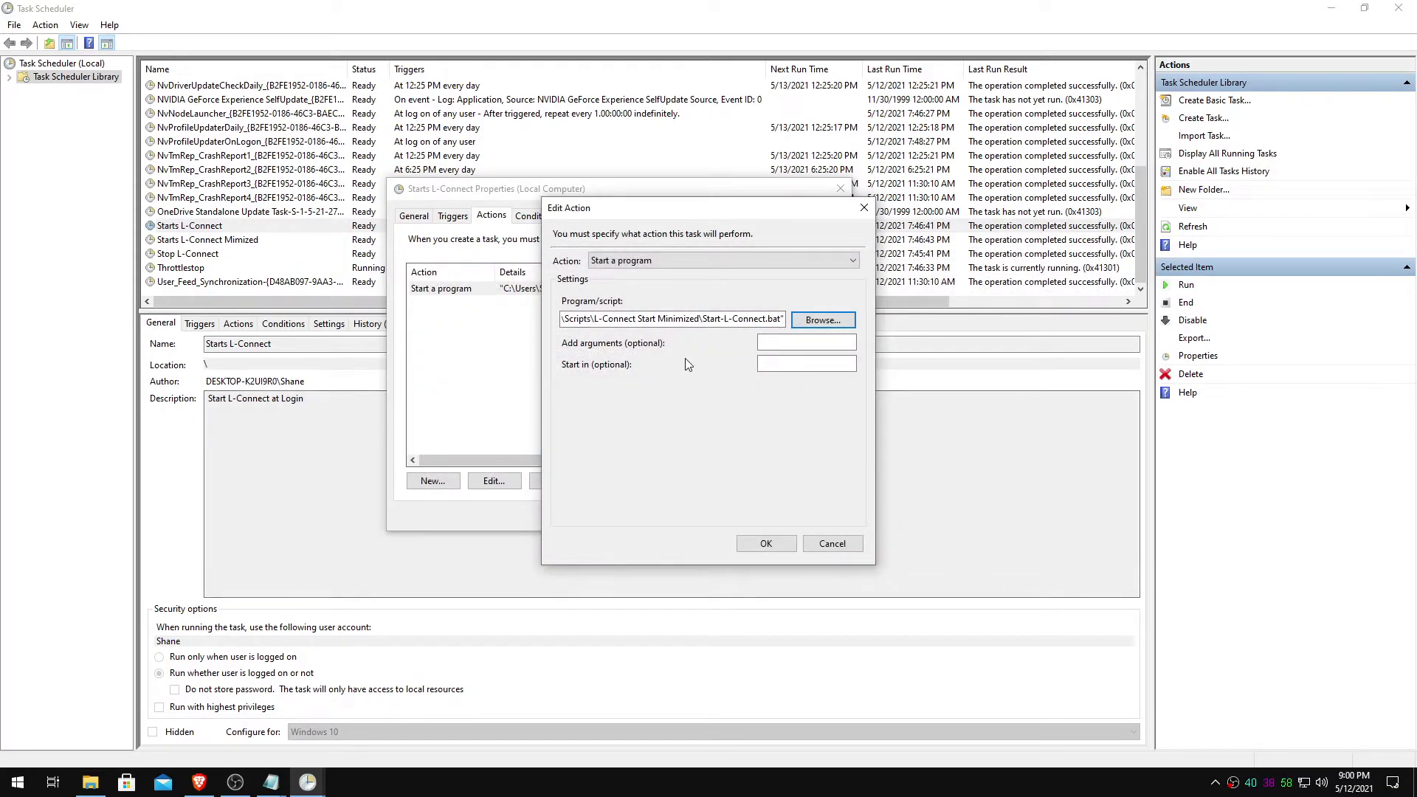
pyautogui.click(833, 543)
pyautogui.click(537, 215)
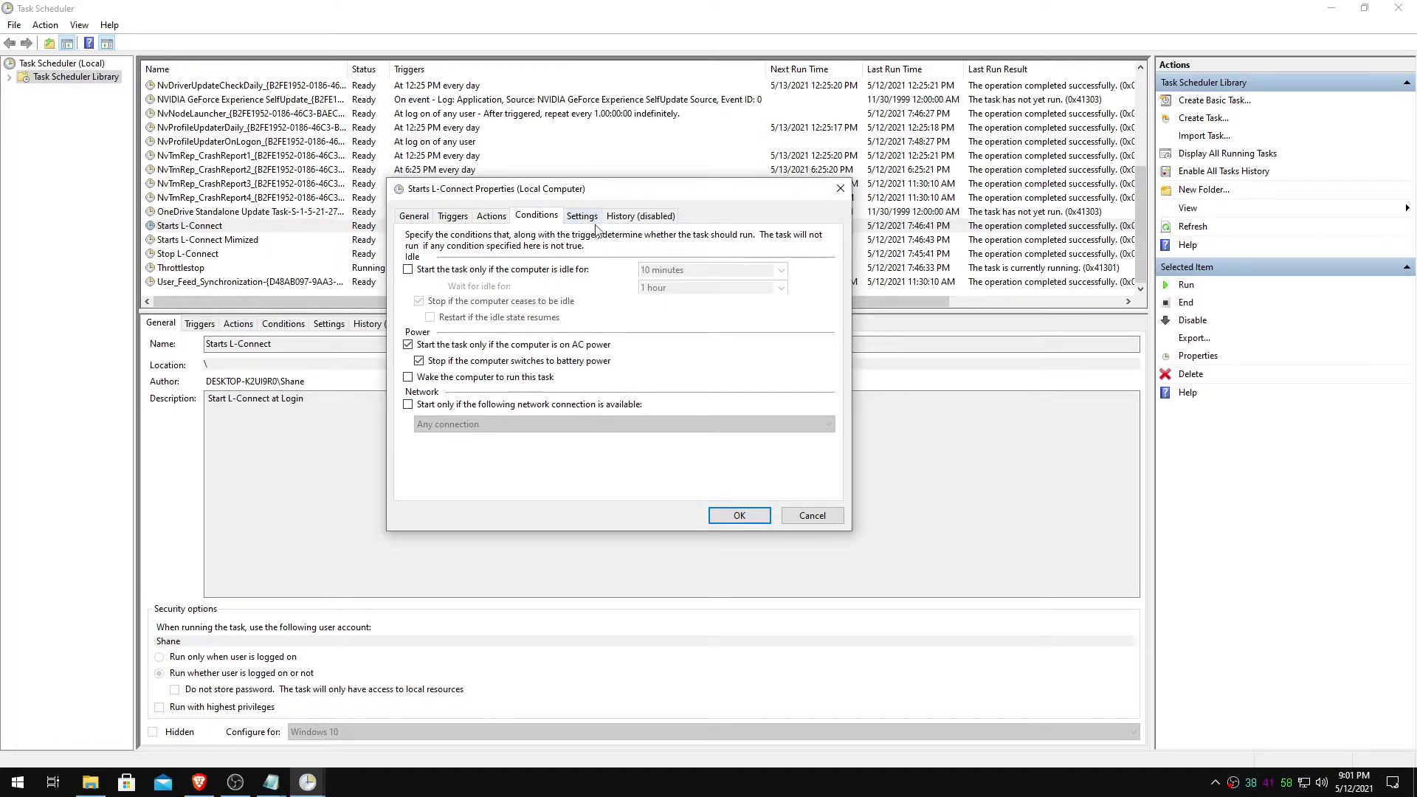
# - Open the Starts L-Connect Mimized task's properties, review its name and description, and show its At log on trigger
pyautogui.click(837, 524)
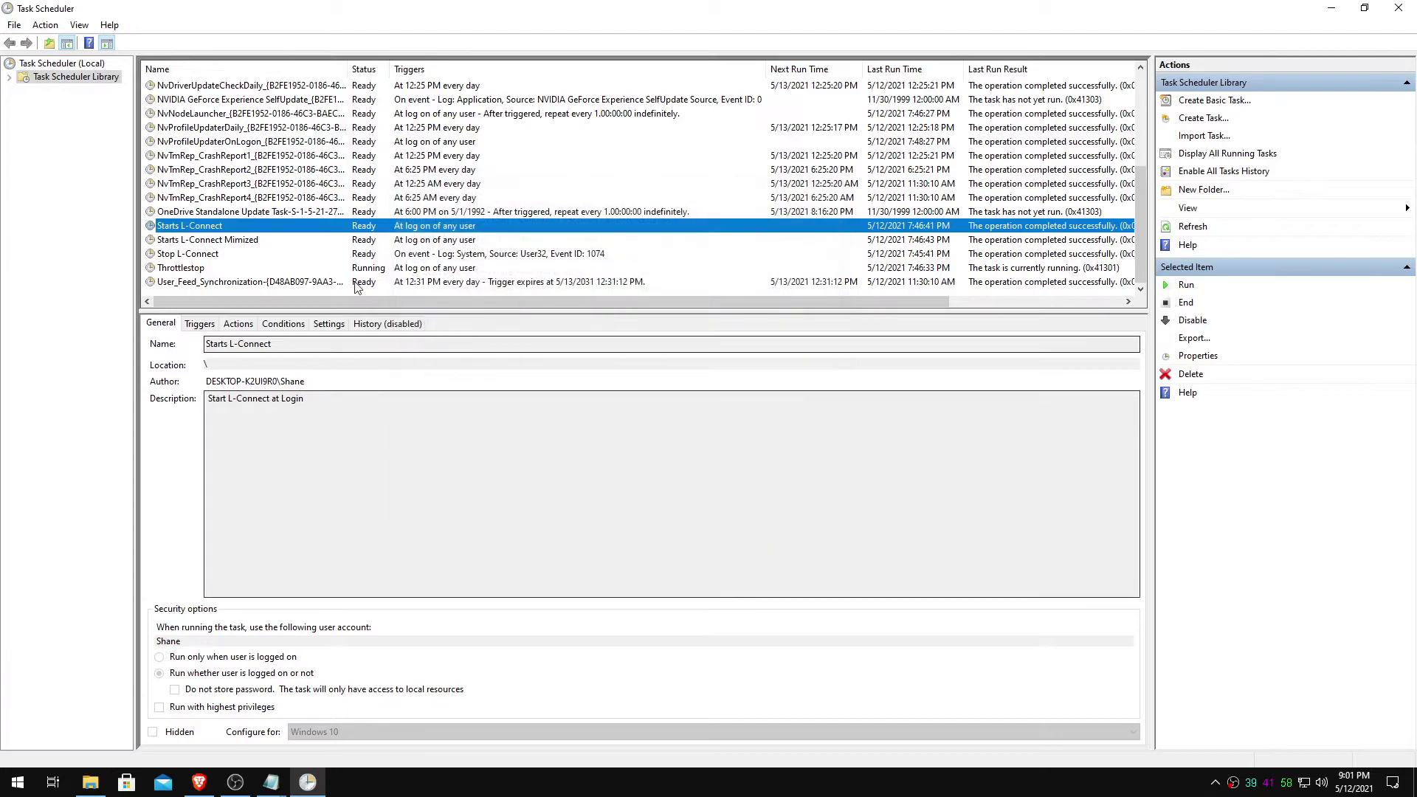
pyautogui.press('Down')
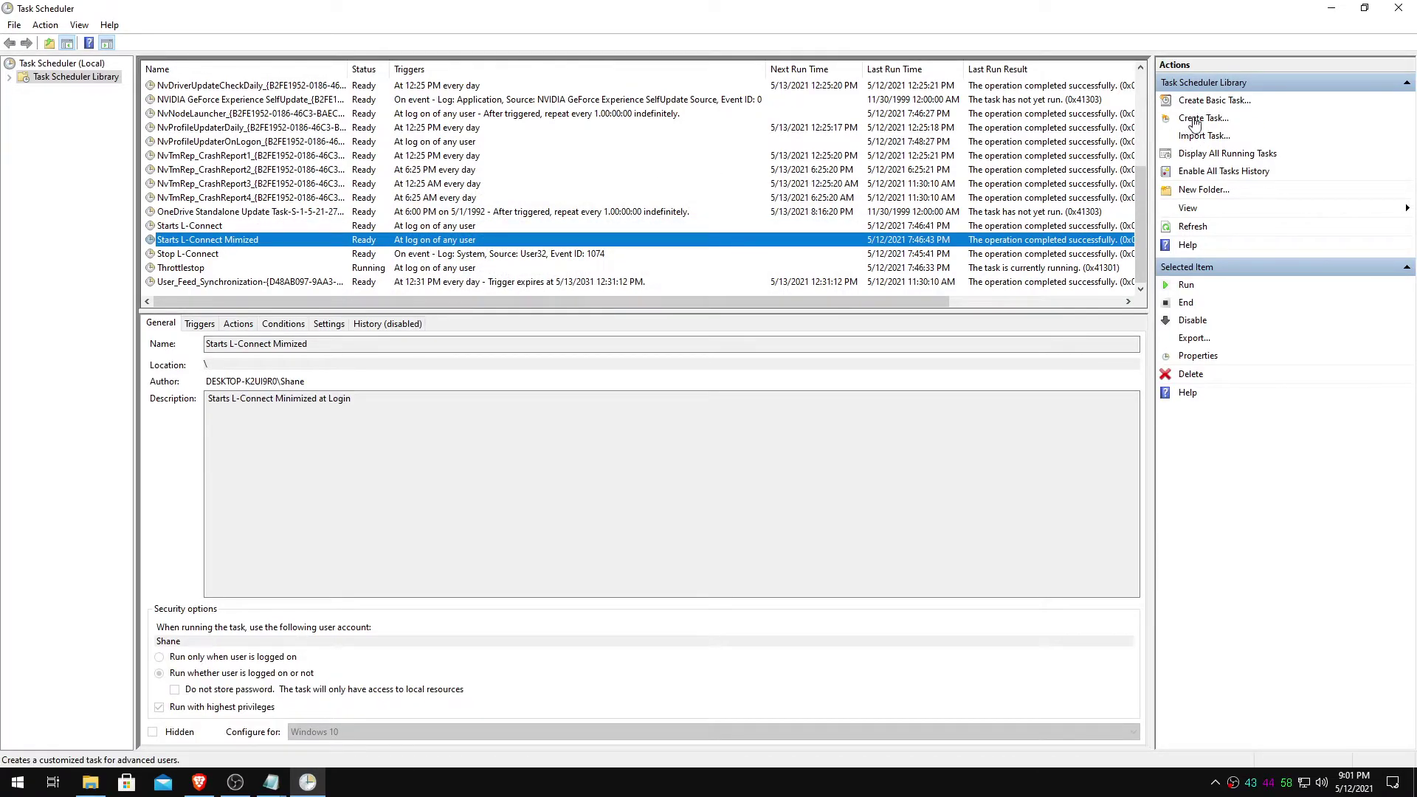
pyautogui.doubleClick(259, 239)
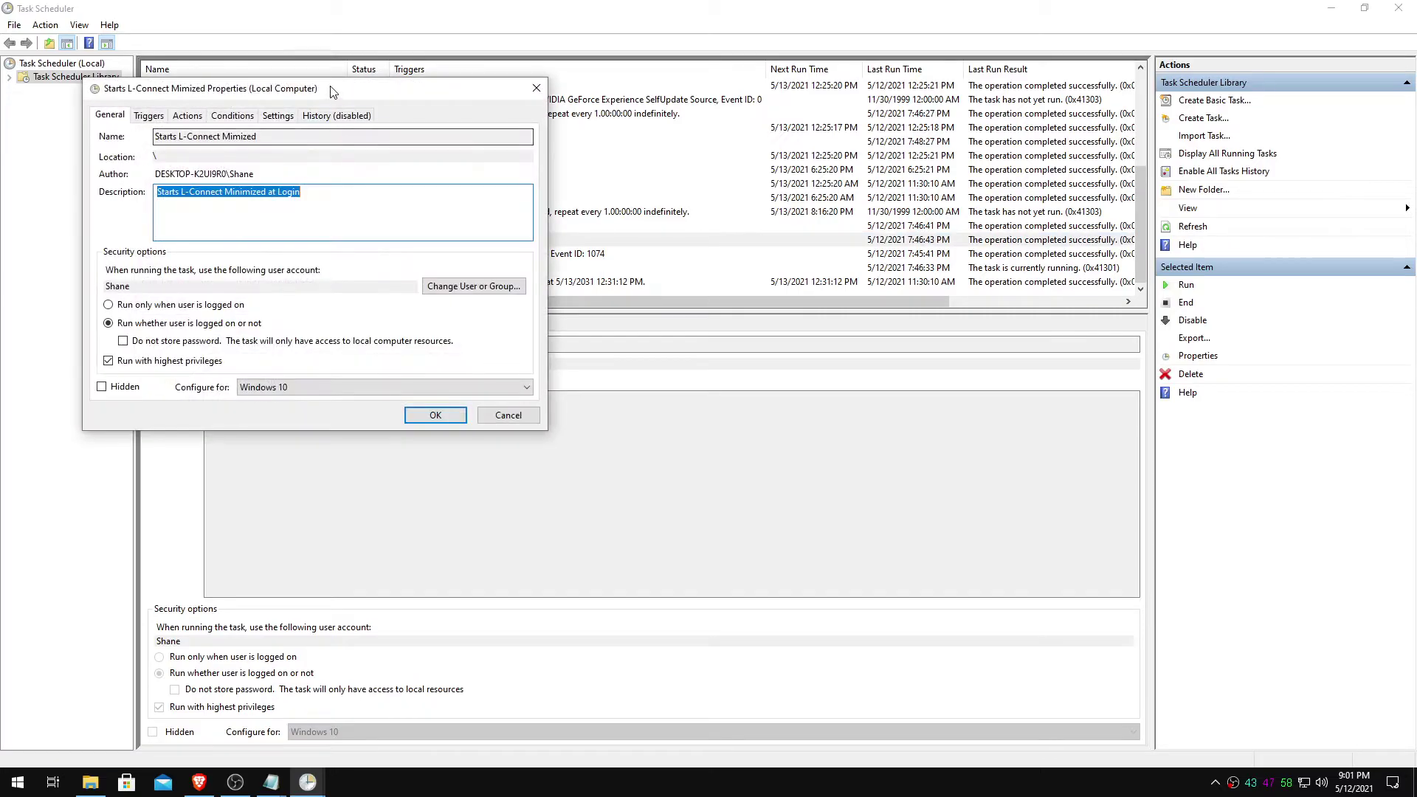
pyautogui.moveTo(335, 89); pyautogui.dragTo(634, 216)
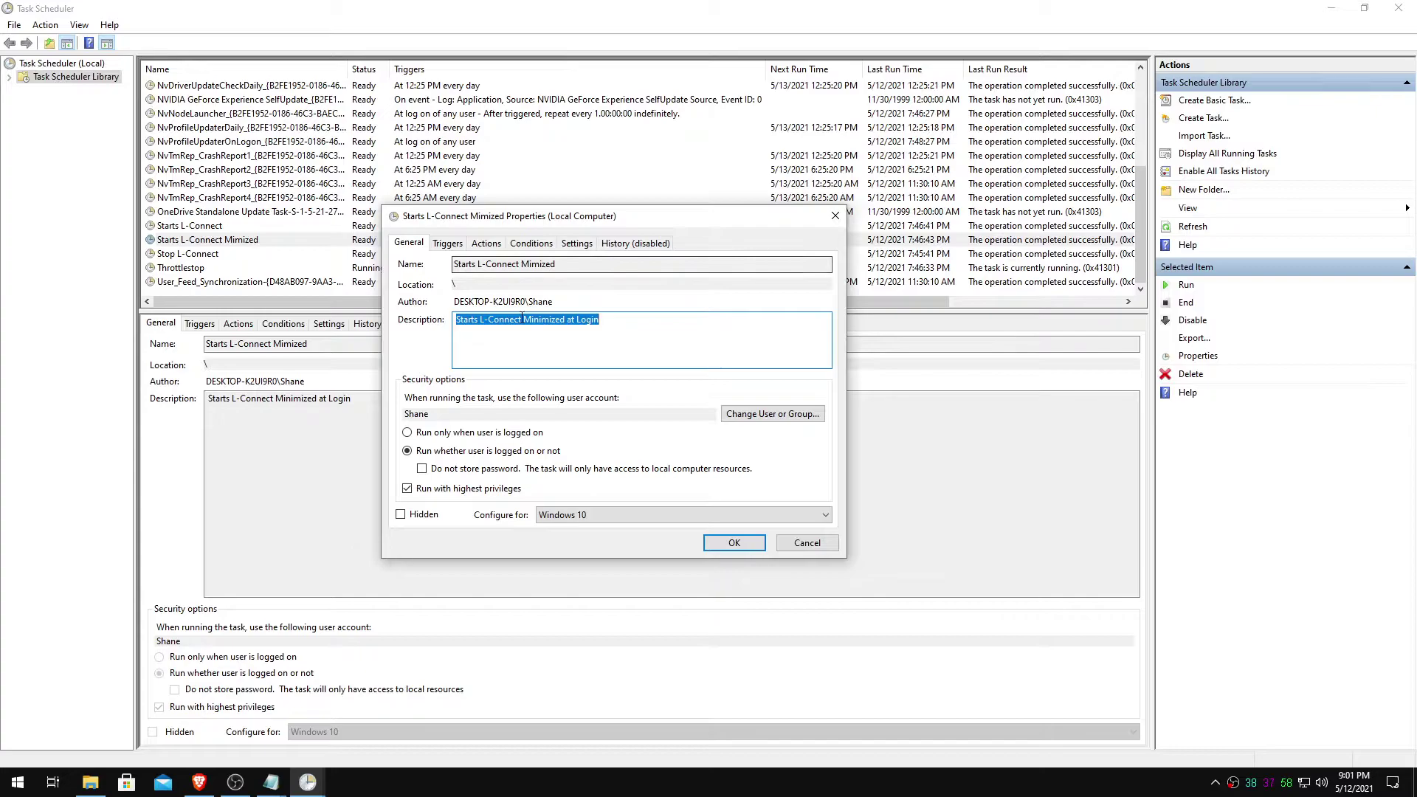
pyautogui.click(531, 264)
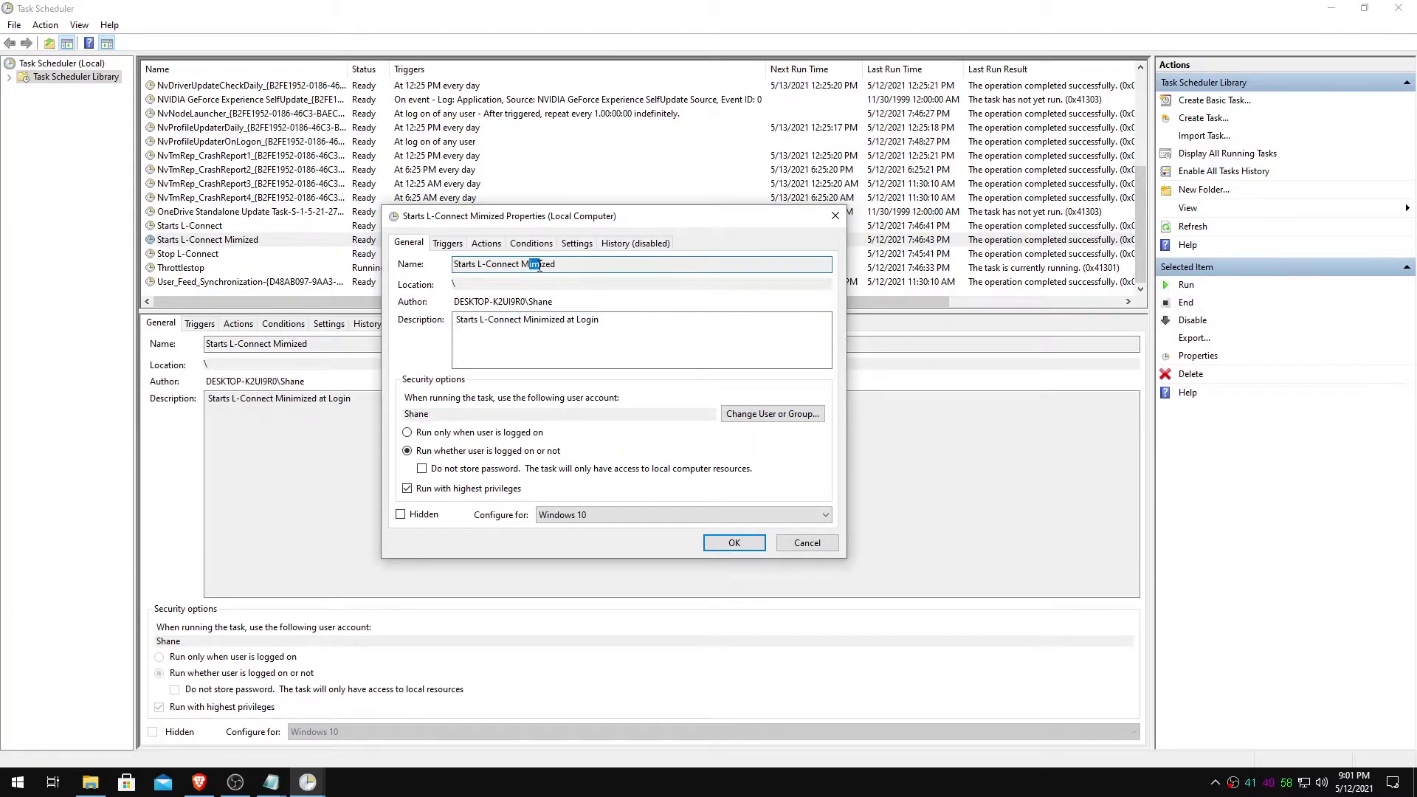
pyautogui.click(481, 320)
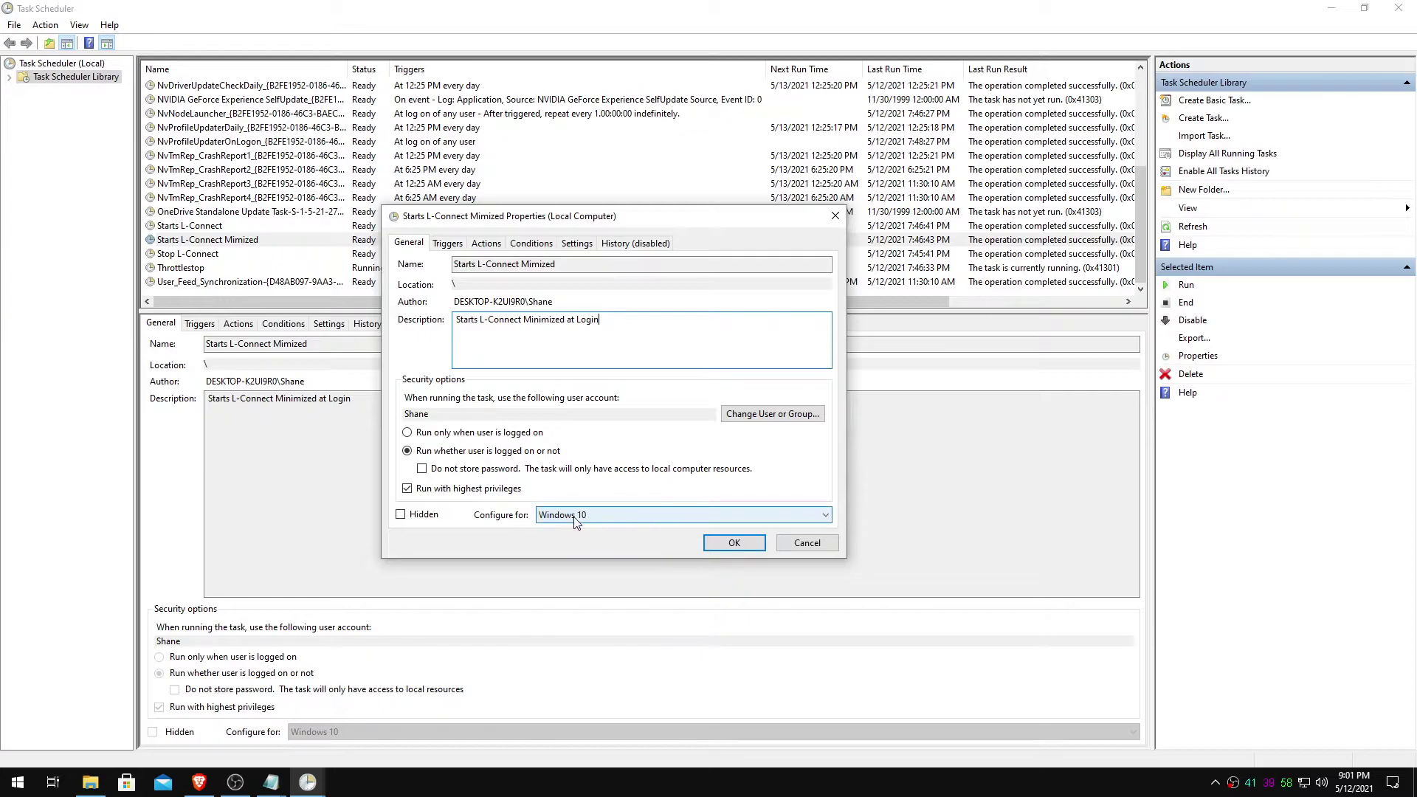
pyautogui.click(448, 243)
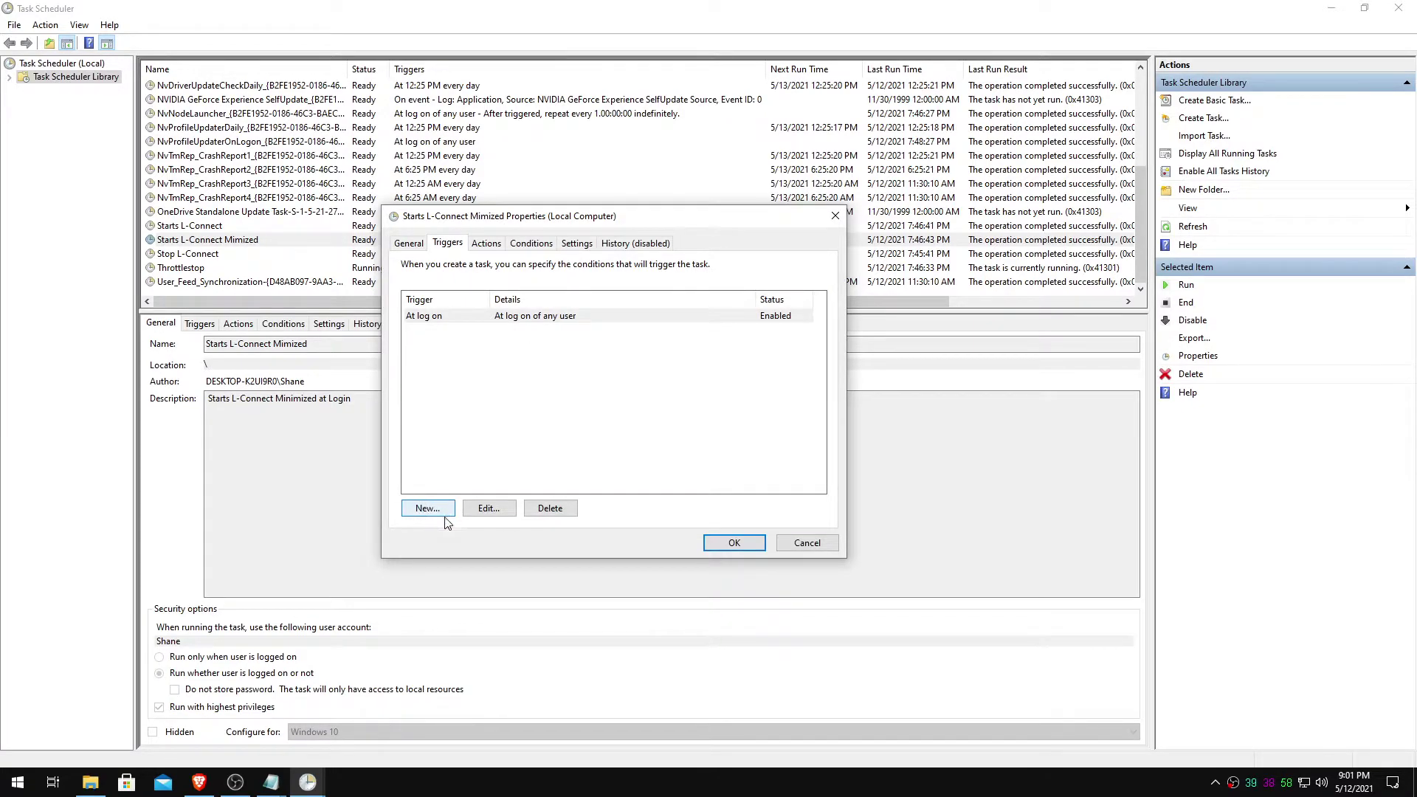
pyautogui.doubleClick(530, 316)
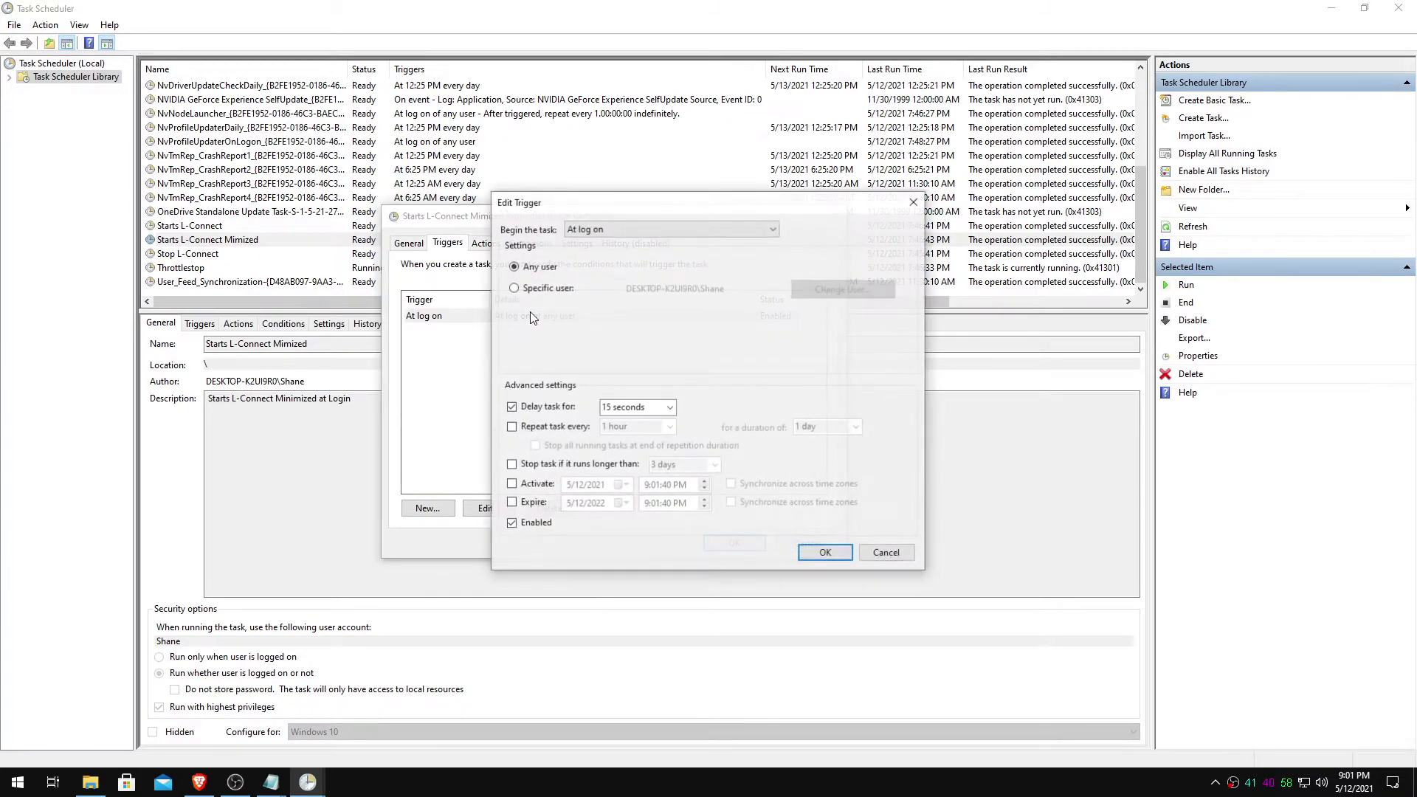
pyautogui.click(588, 228)
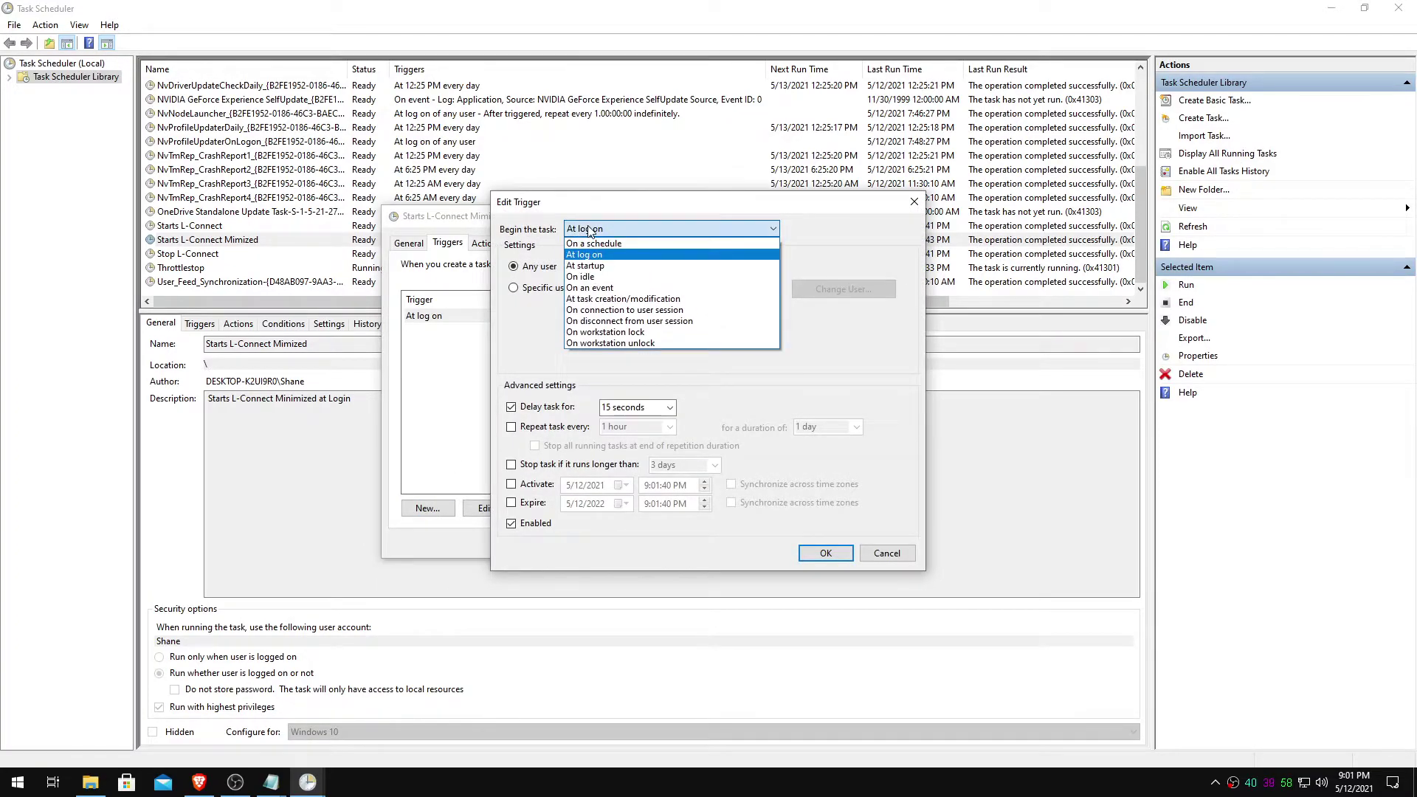
pyautogui.click(589, 230)
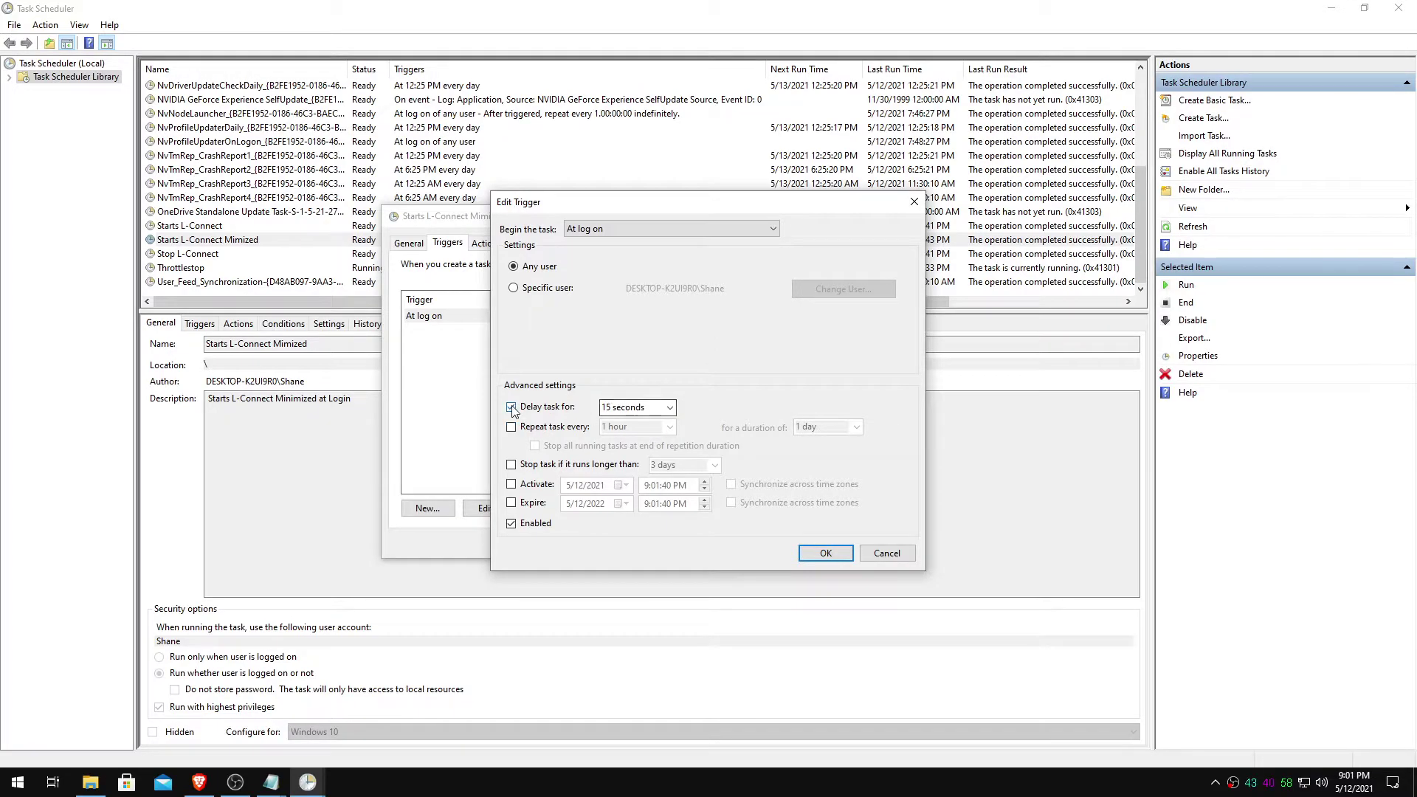
pyautogui.click(883, 550)
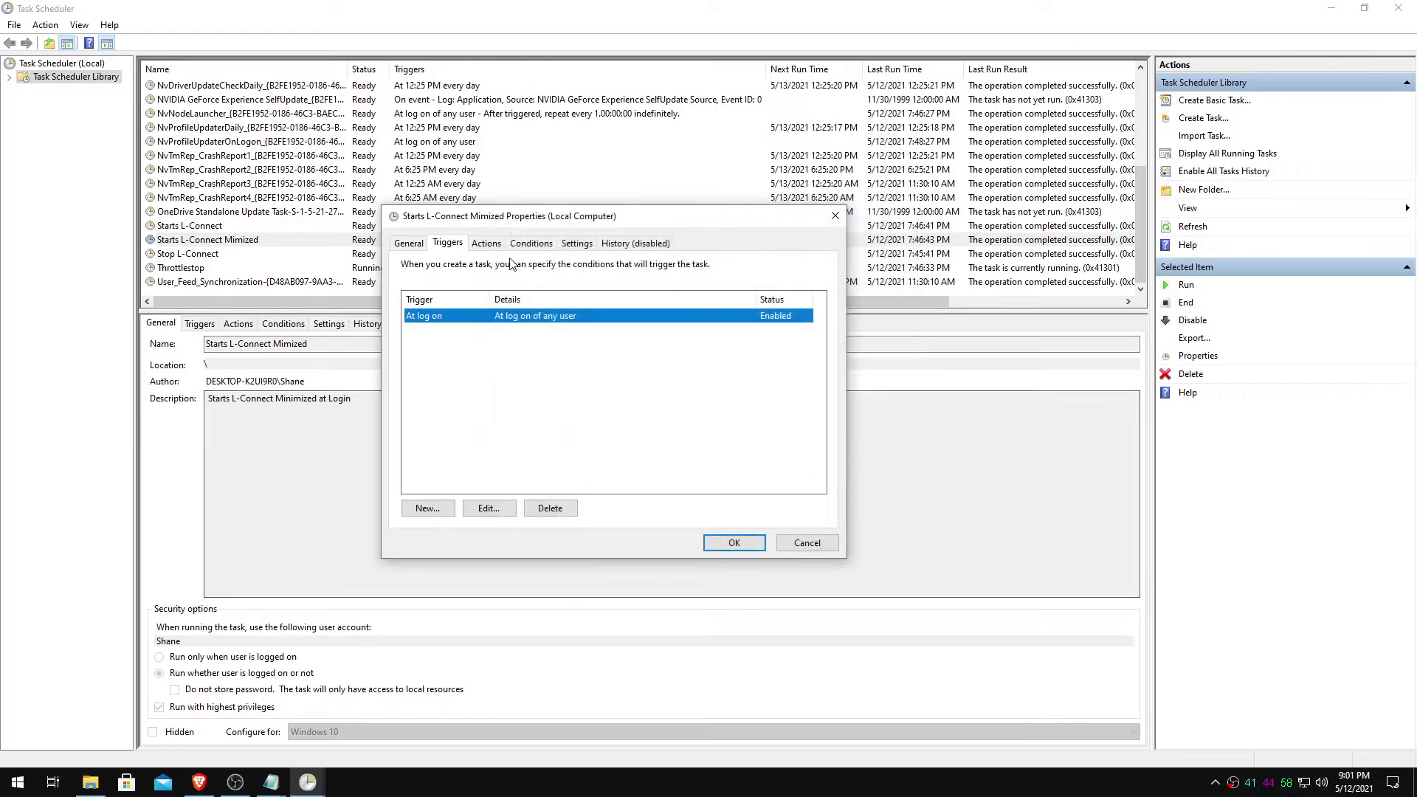
# - Open the powershell.exe start-program action and select all of its launch arguments
pyautogui.click(489, 244)
pyautogui.click(539, 322)
pyautogui.doubleClick(539, 323)
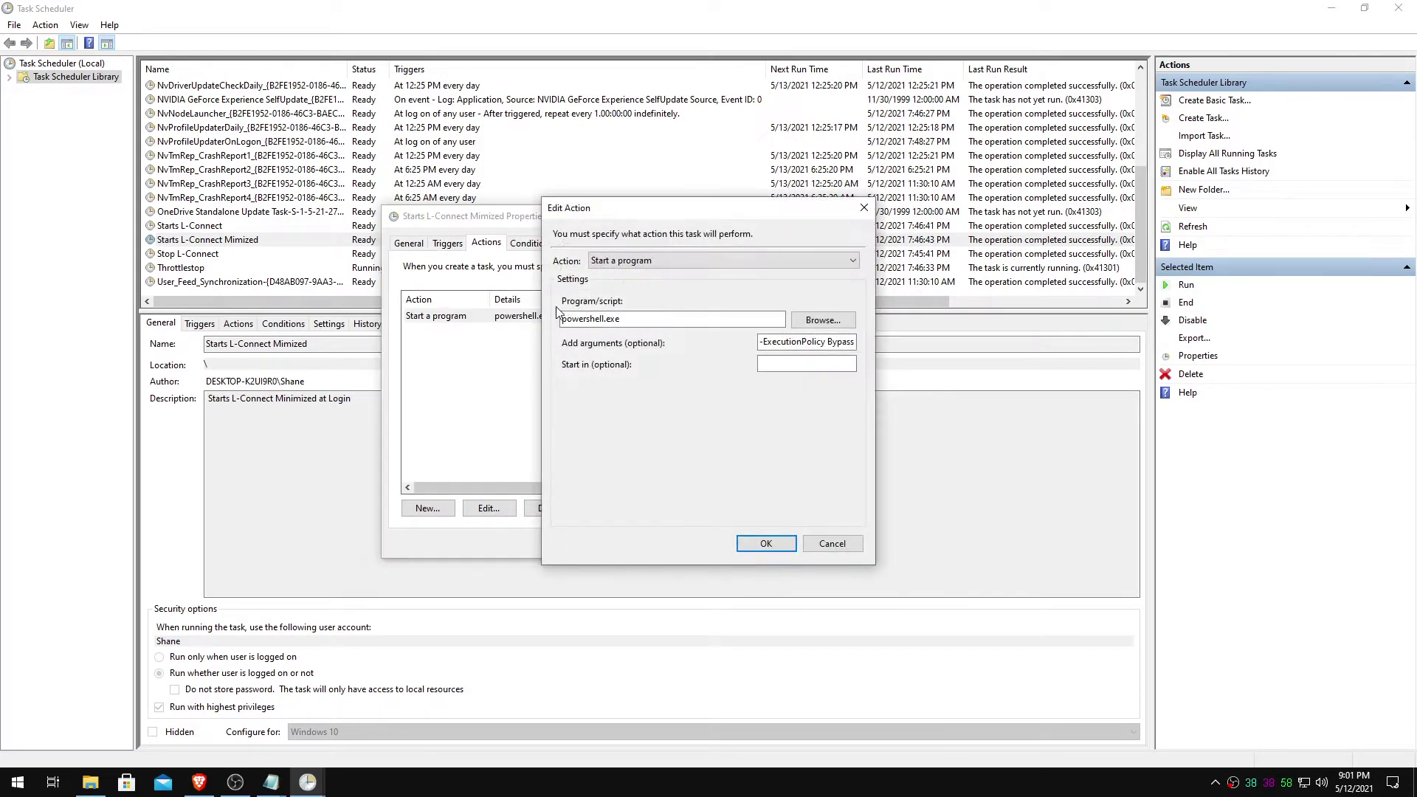
pyautogui.moveTo(618, 210); pyautogui.dragTo(553, 252)
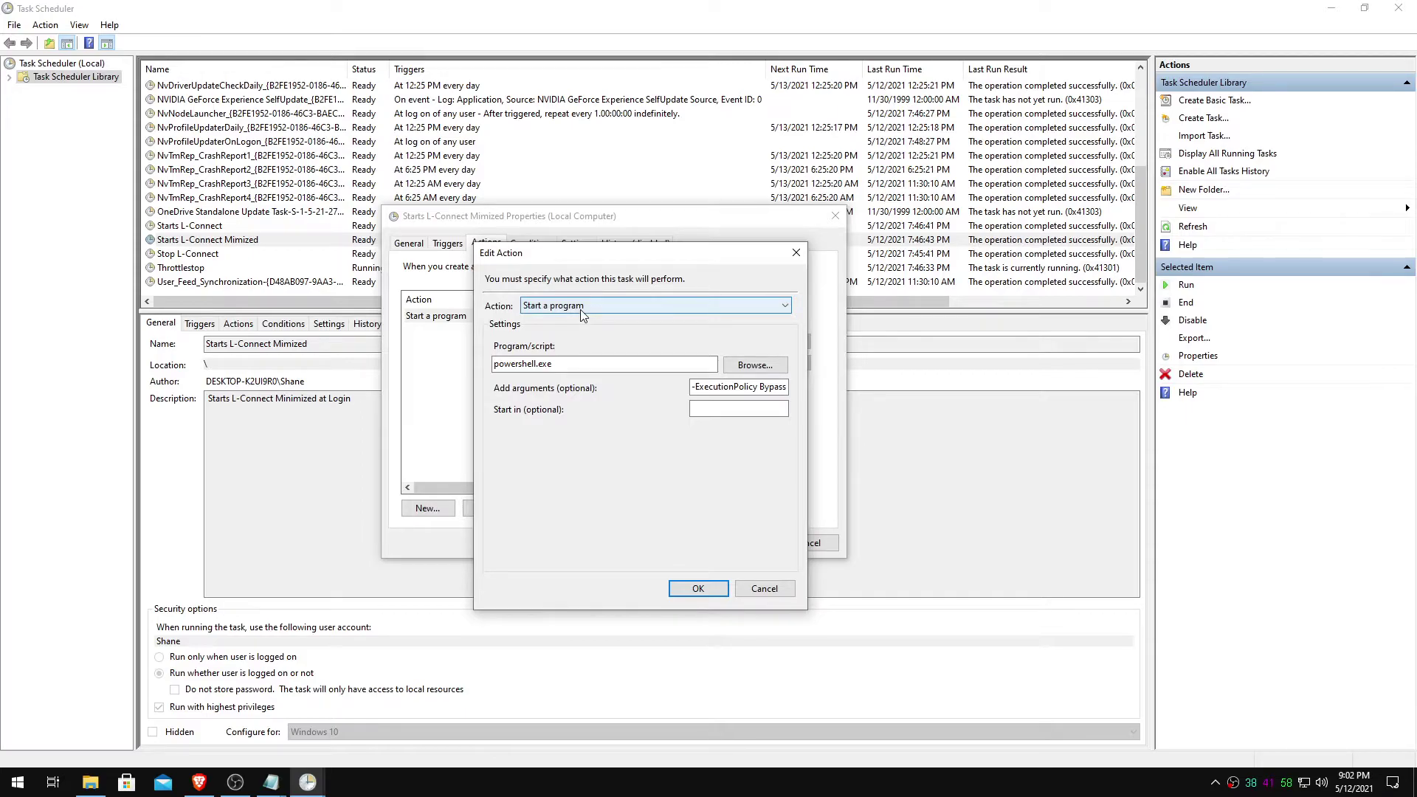
pyautogui.click(529, 365)
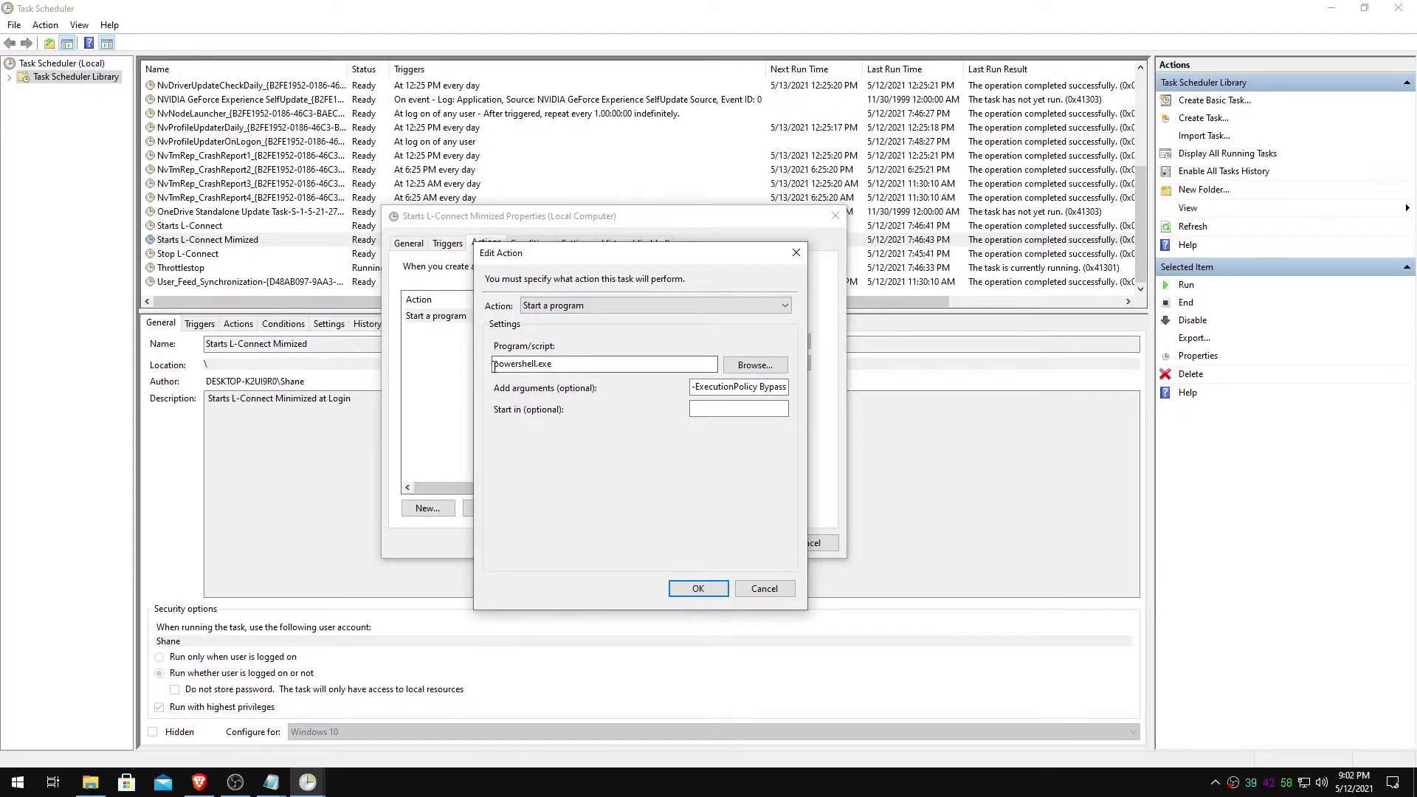
pyautogui.moveTo(493, 365); pyautogui.dragTo(566, 365)
pyautogui.click(575, 367)
pyautogui.click(712, 390)
pyautogui.hotkey('ctrl', 'a')
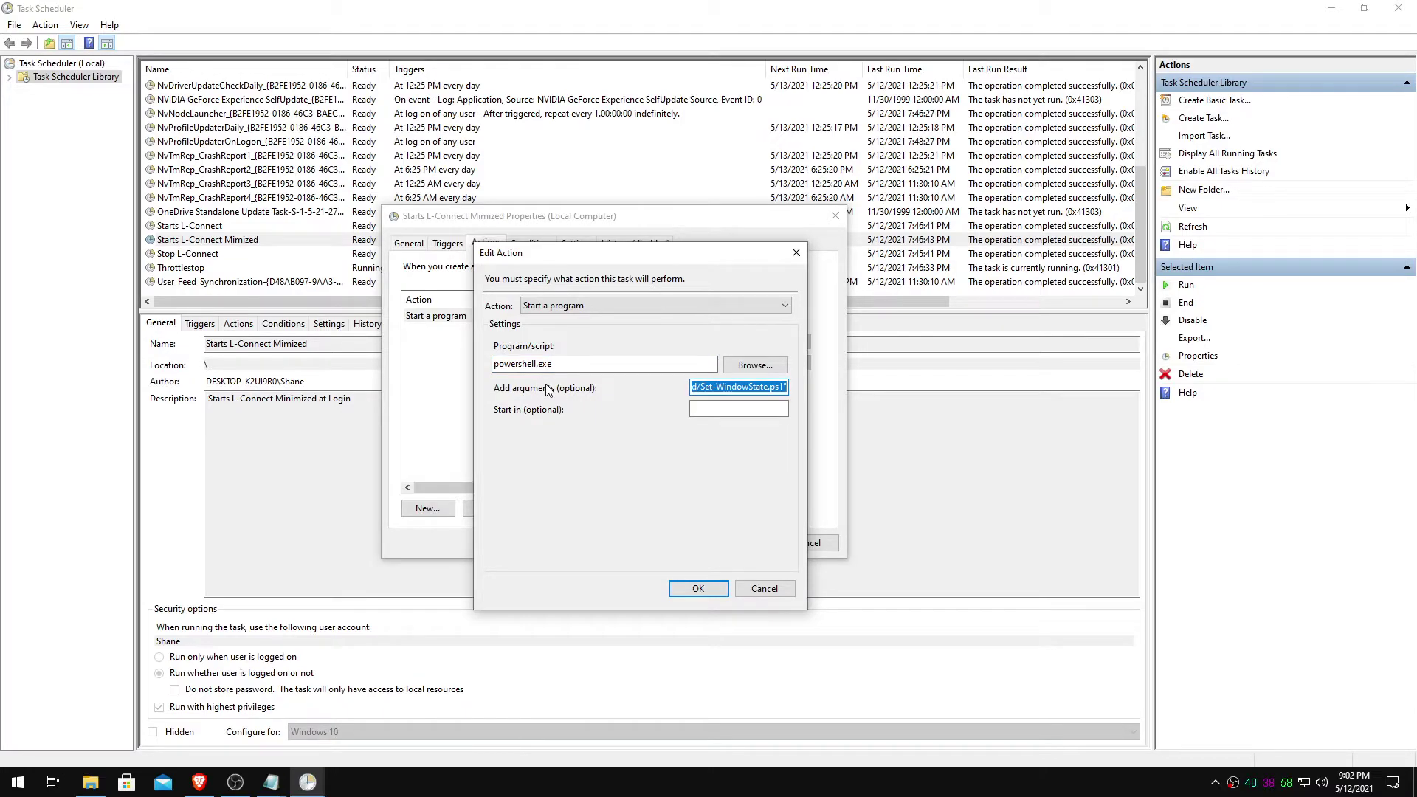
# - Paste the -ExecutionPolicy Bypass -File arguments into a new Notepad window
pyautogui.press('super')
pyautogui.write('notepad')
pyautogui.press('Return')
pyautogui.write('-ExecutionPolicy Bypass -File "C:\\Users\\Shane\\Documents\\Scripts\\L-Connect Start Minimized/Set-WindowState.ps1"')
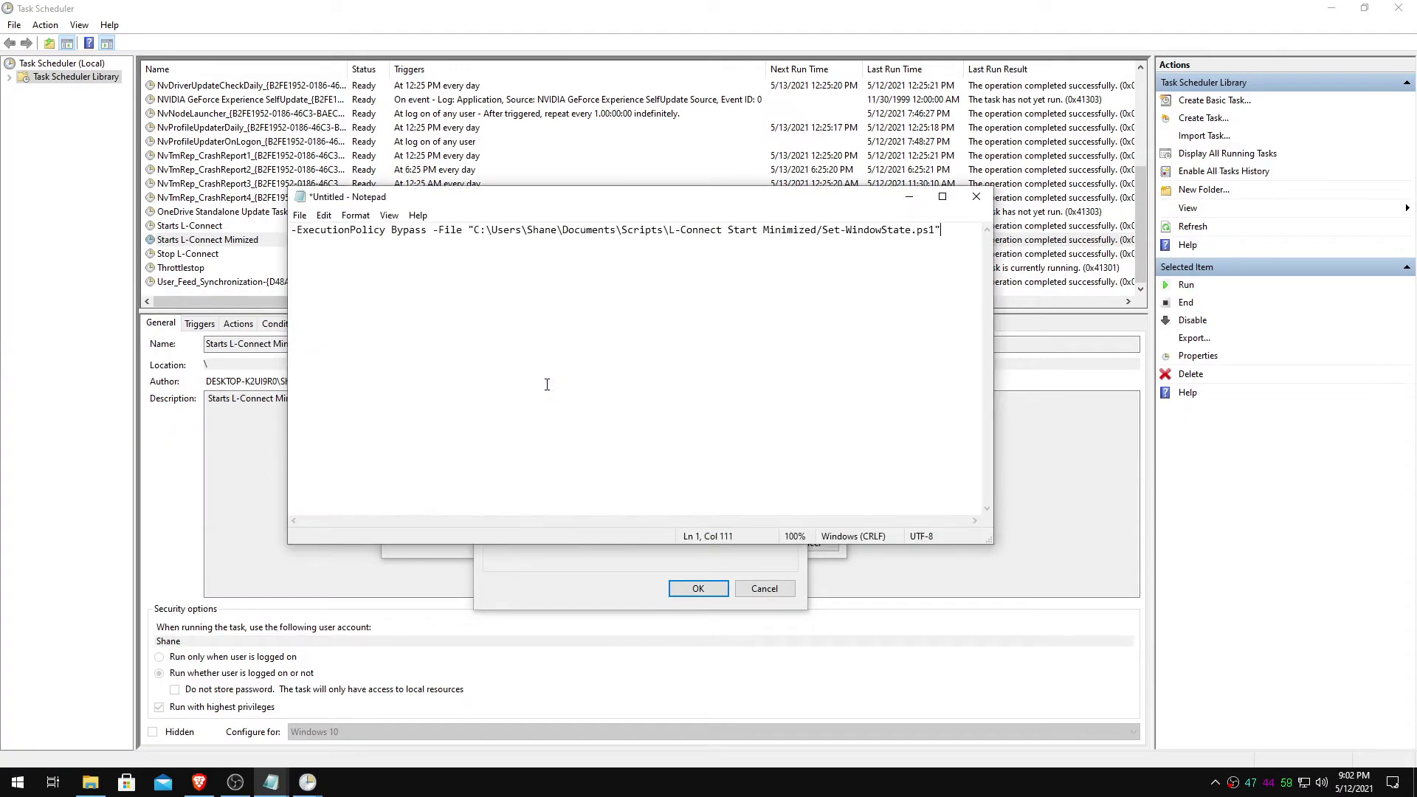
pyautogui.moveTo(290, 233); pyautogui.dragTo(815, 231)
pyautogui.click(293, 231)
pyautogui.click(906, 231)
pyautogui.moveTo(290, 229); pyautogui.dragTo(524, 231)
pyautogui.click(469, 231)
pyautogui.hotkey('ctrl', 'Right')
pyautogui.hotkey('ctrl', 'Right')
pyautogui.hotkey('ctrl', 'Right')
pyautogui.hotkey('ctrl', 'Right')
pyautogui.hotkey('ctrl', 'Right')
pyautogui.click(724, 230)
pyautogui.click(805, 230)
# - Copy the L-Connect Start Minimized folder path into a second Notepad and append a '/'
pyautogui.hotkey('alt', 'Tab')
pyautogui.moveTo(227, 281); pyautogui.dragTo(715, 161)
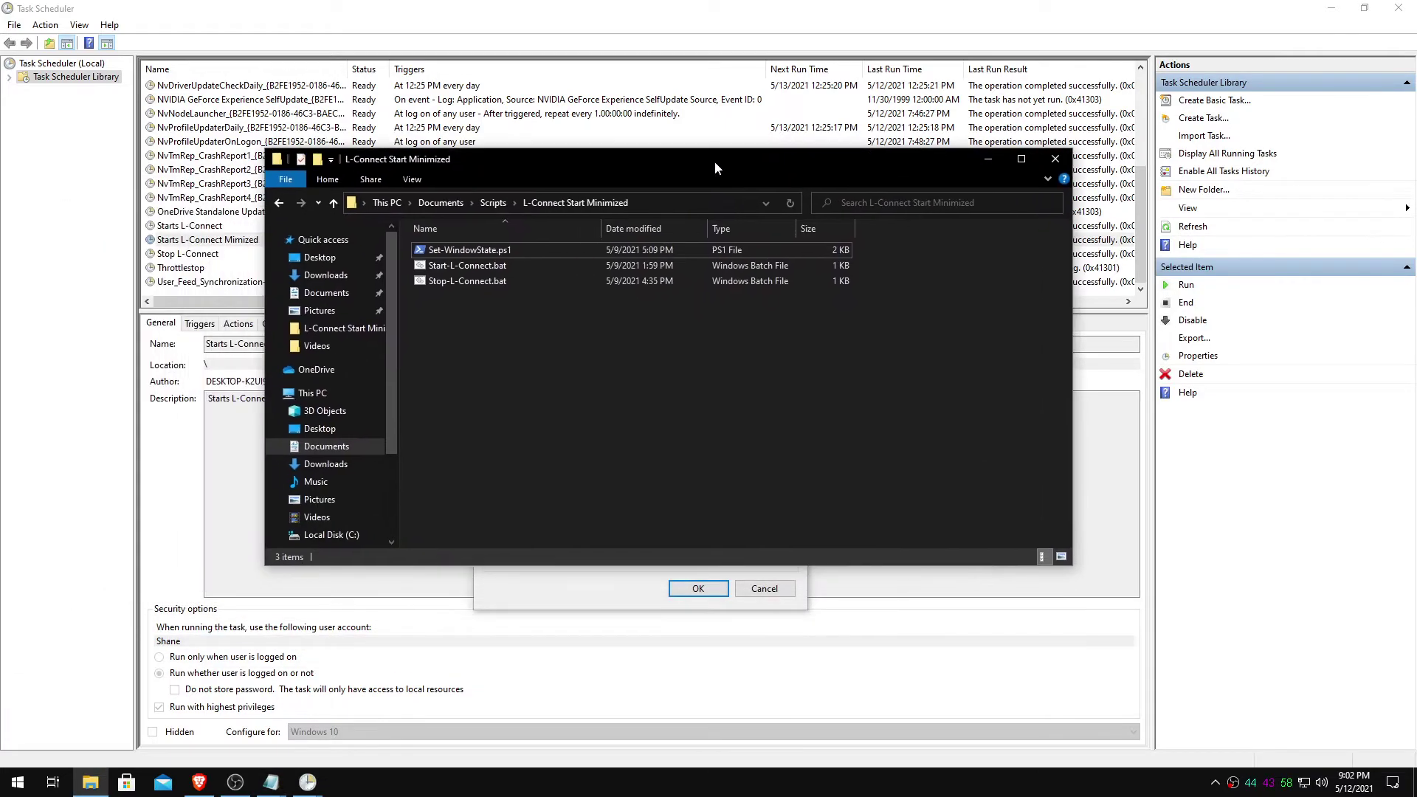
pyautogui.rightClick(583, 199)
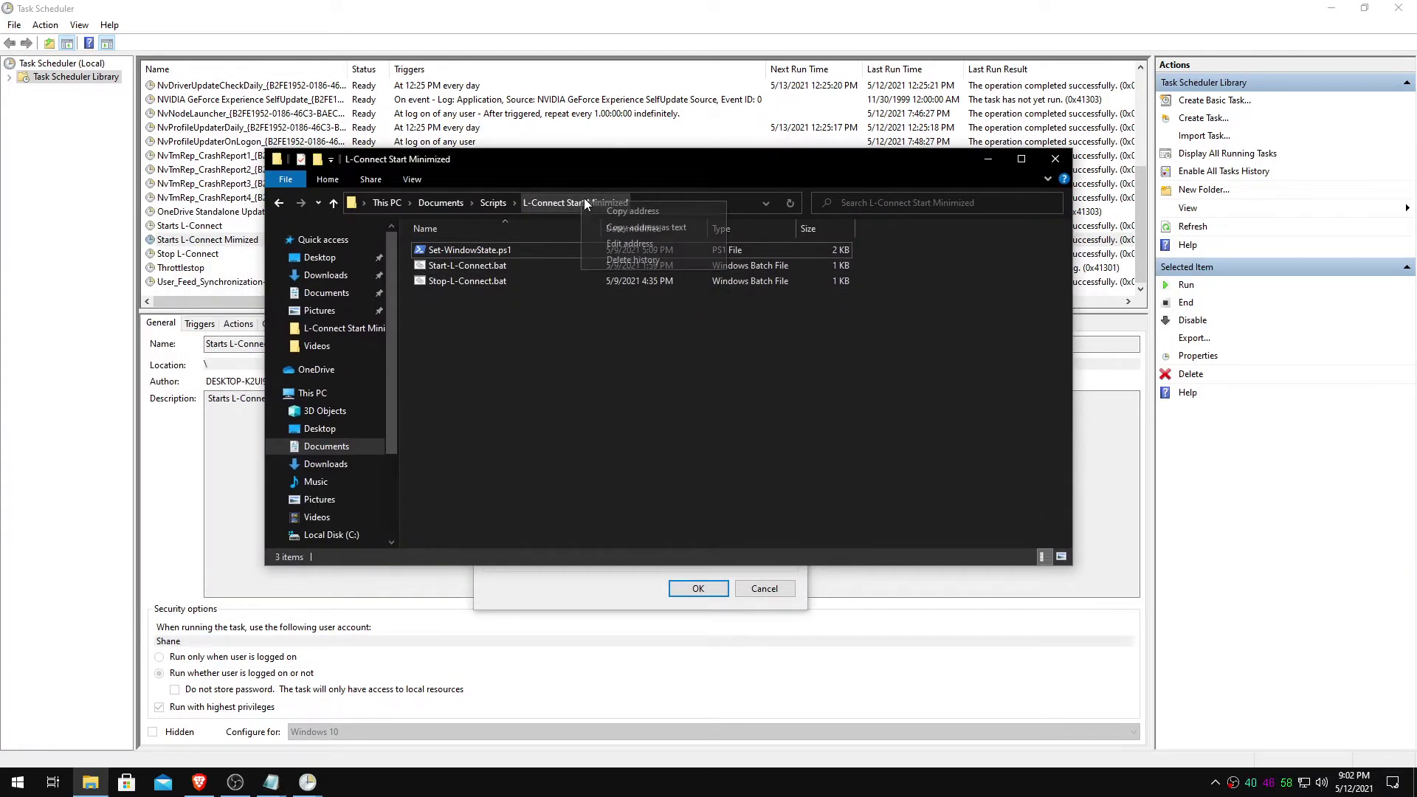
pyautogui.click(632, 234)
pyautogui.press('super')
pyautogui.write('no')
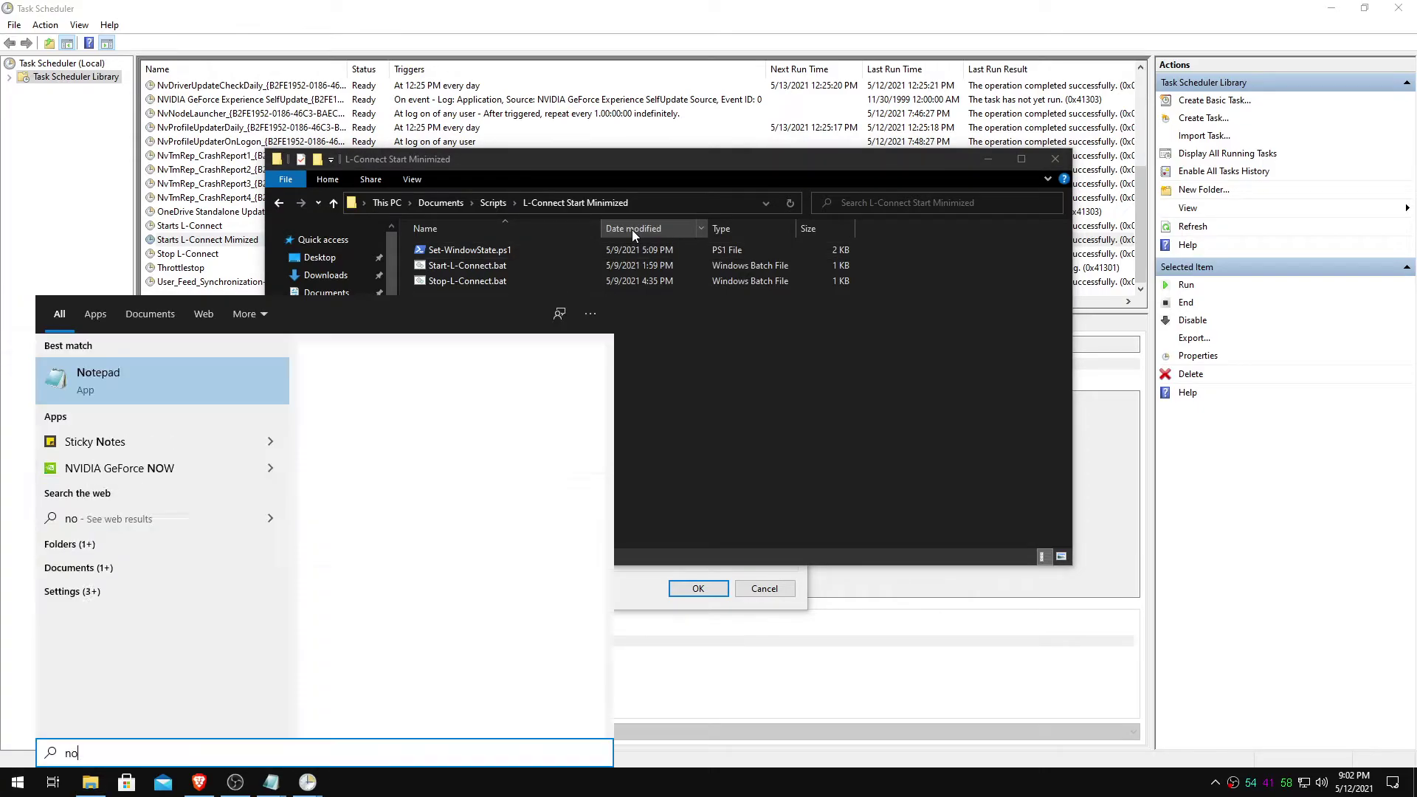
pyautogui.press('Return')
pyautogui.hotkey('ctrl', 'v')
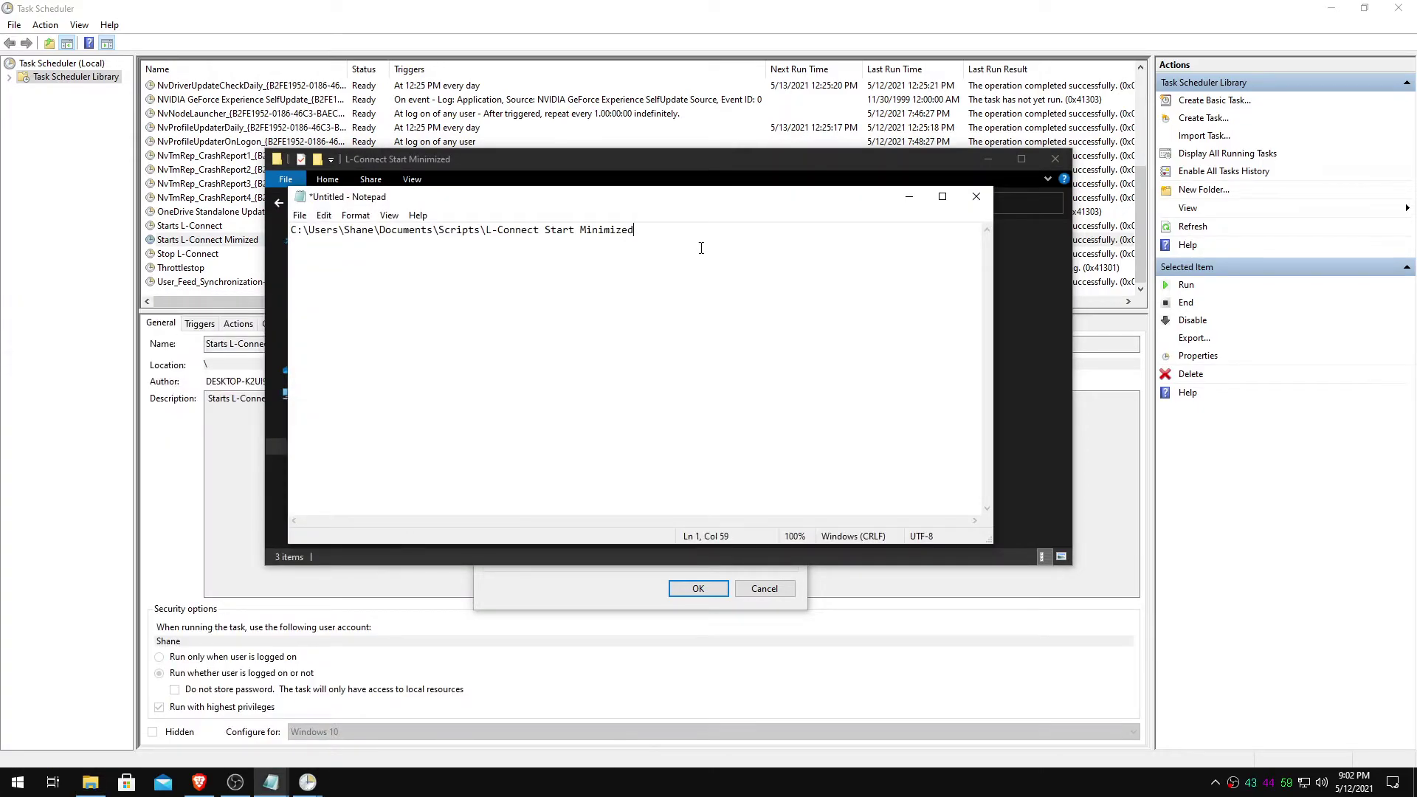
pyautogui.click(716, 157)
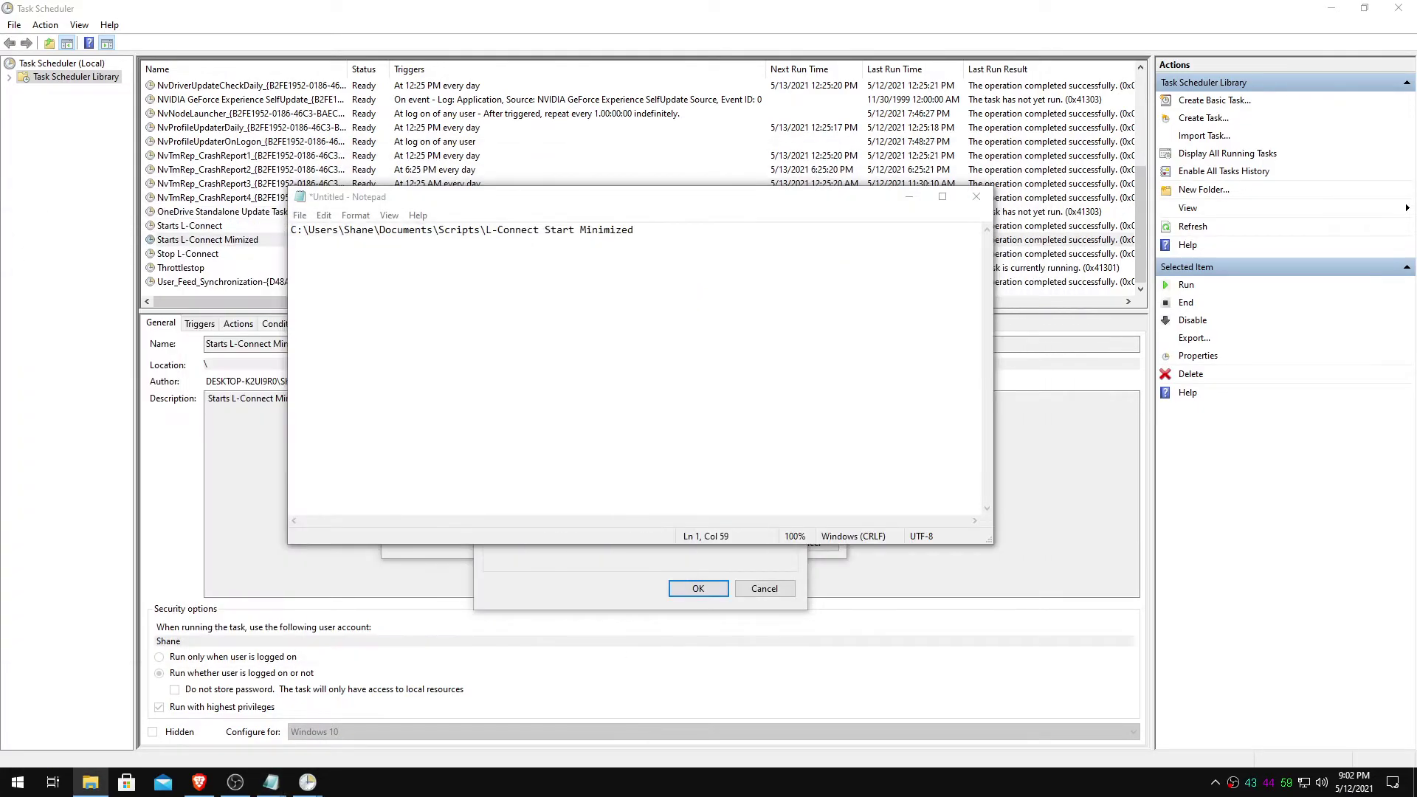
pyautogui.moveTo(637, 205); pyautogui.dragTo(807, 257)
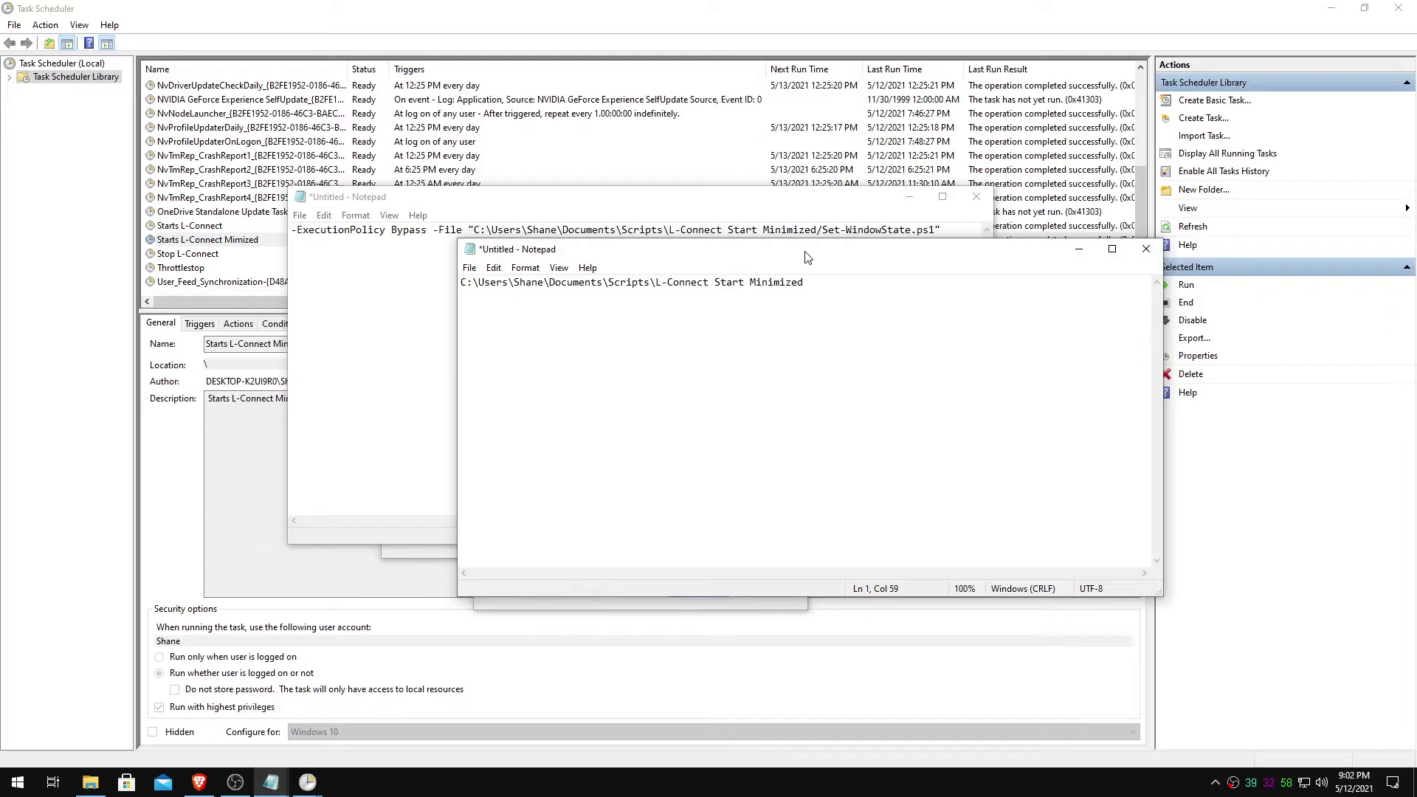
pyautogui.write('/')
# - Copy the Set-WindowState.ps1 name from its Properties and paste it after the folder path
pyautogui.hotkey('alt', 'Tab')
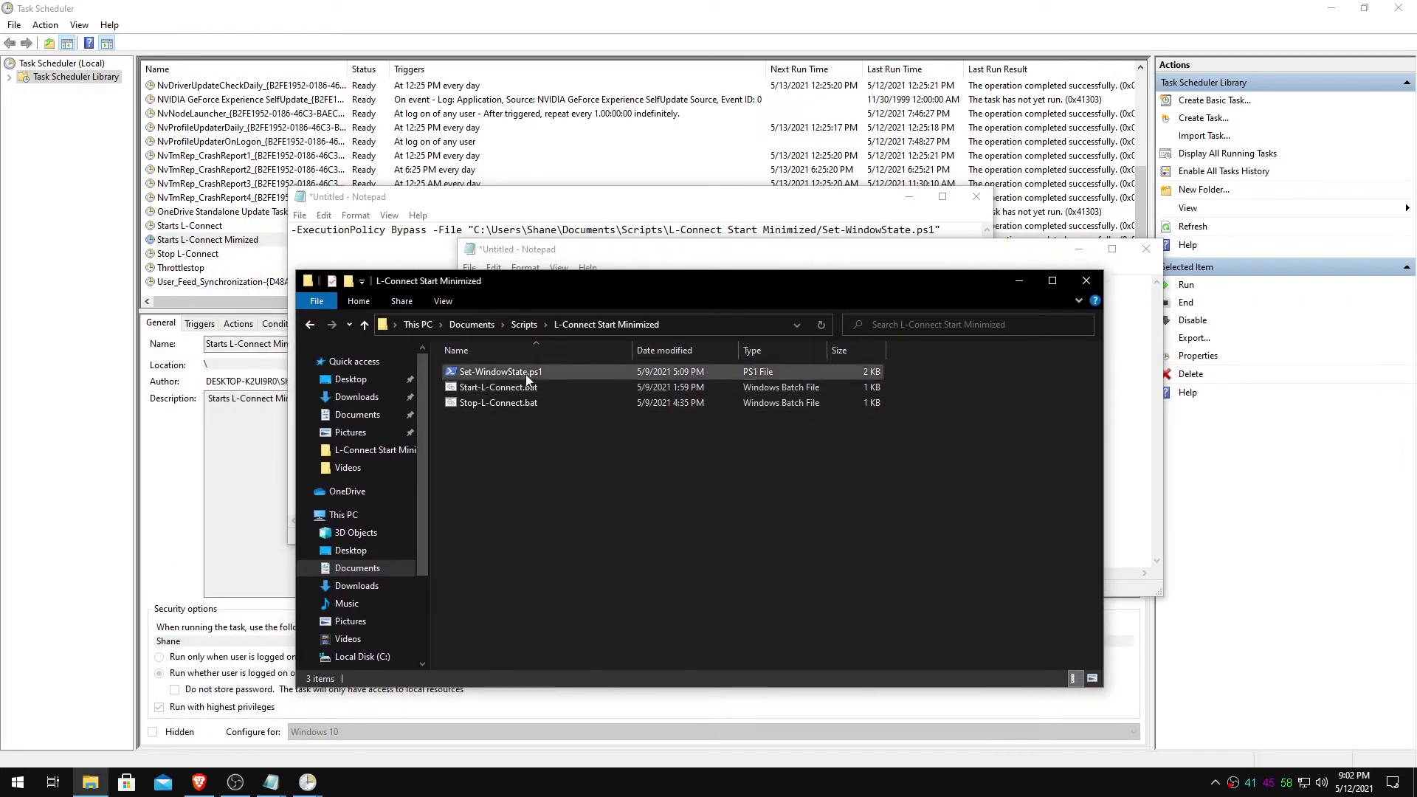
pyautogui.rightClick(528, 380)
pyautogui.click(579, 668)
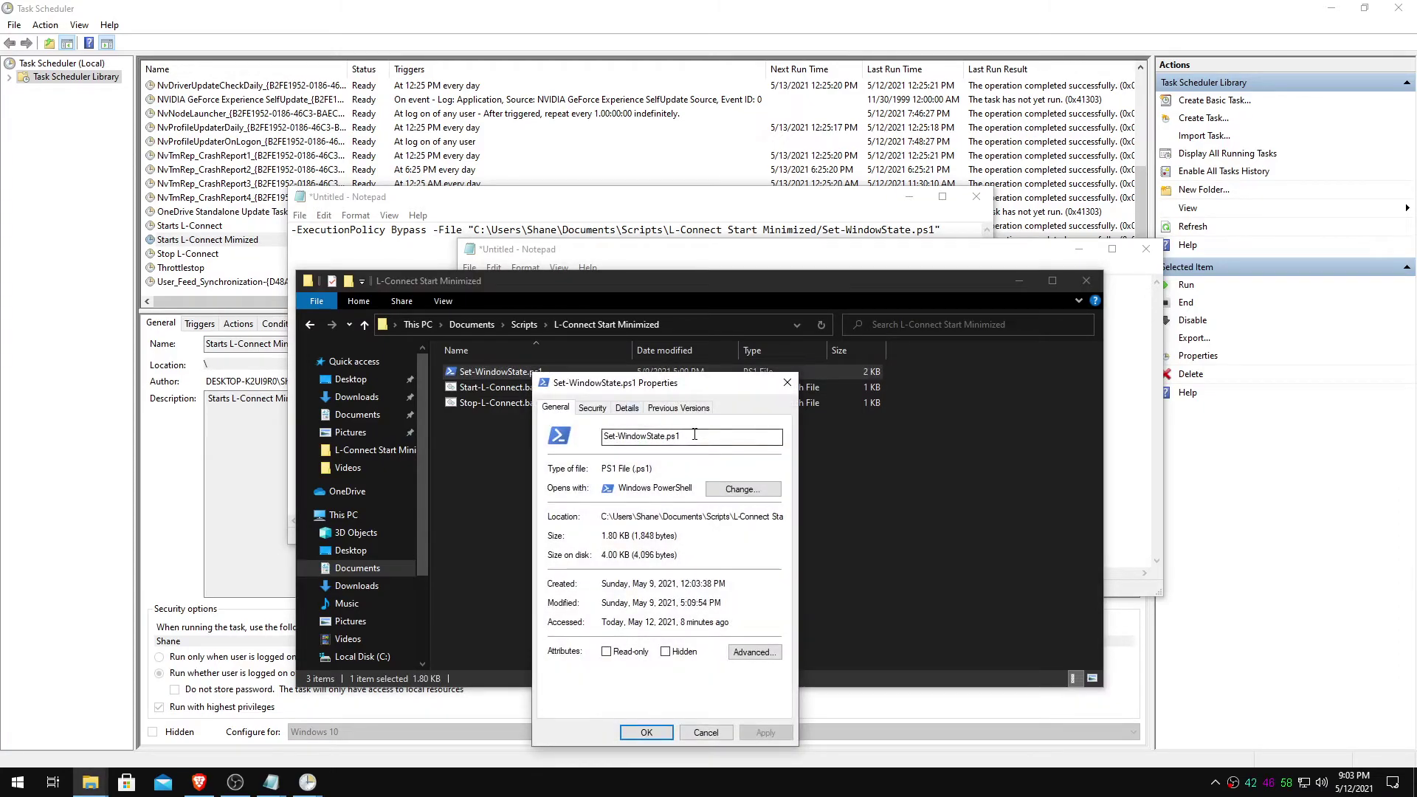
pyautogui.moveTo(694, 434); pyautogui.dragTo(595, 435)
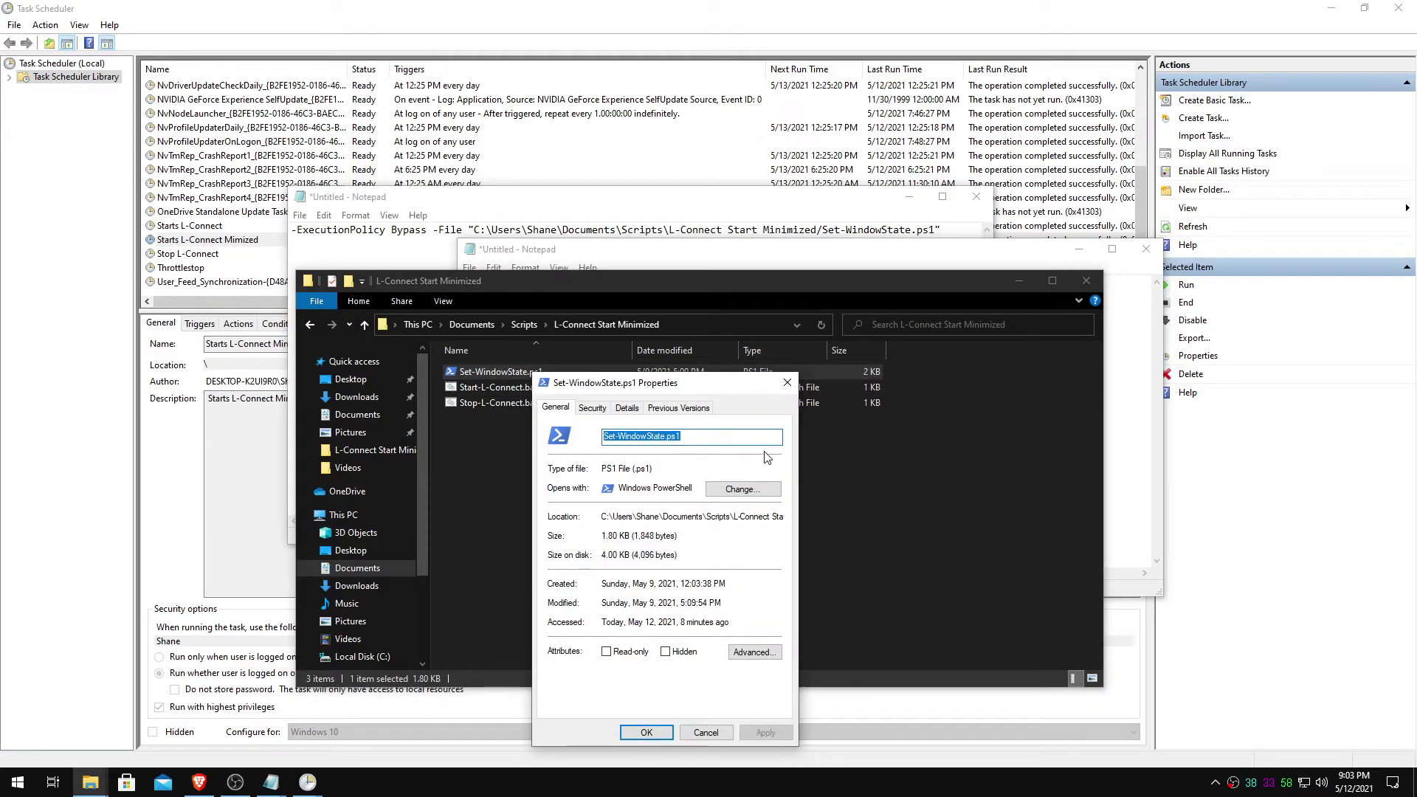
pyautogui.click(787, 382)
pyautogui.click(789, 251)
pyautogui.hotkey('ctrl', 'v')
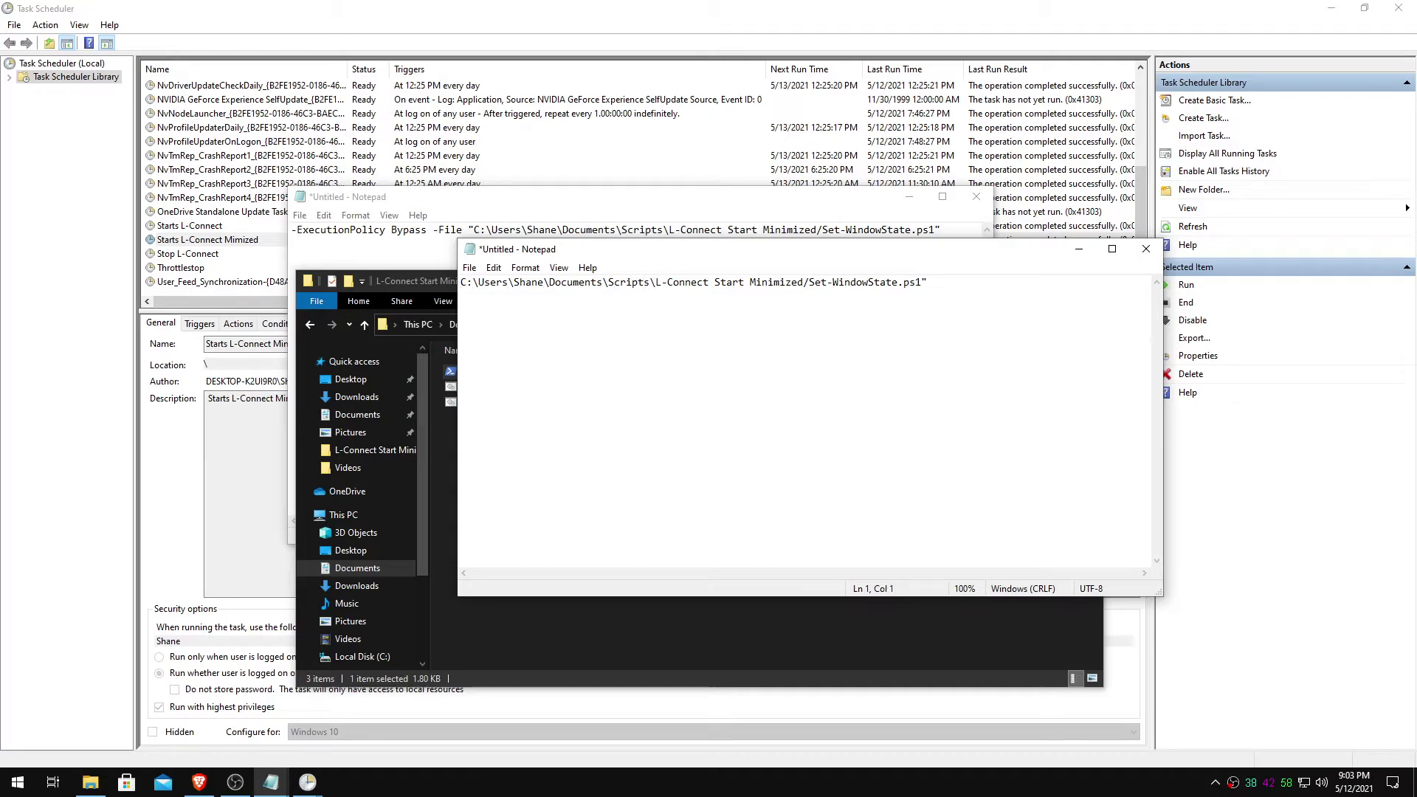
# - Add a closing quote and put '-ExecutionPolicy Bypass -File' in front of the Set-WindowState.ps1 path
pyautogui.write('"')
pyautogui.moveTo(719, 259); pyautogui.dragTo(599, 282)
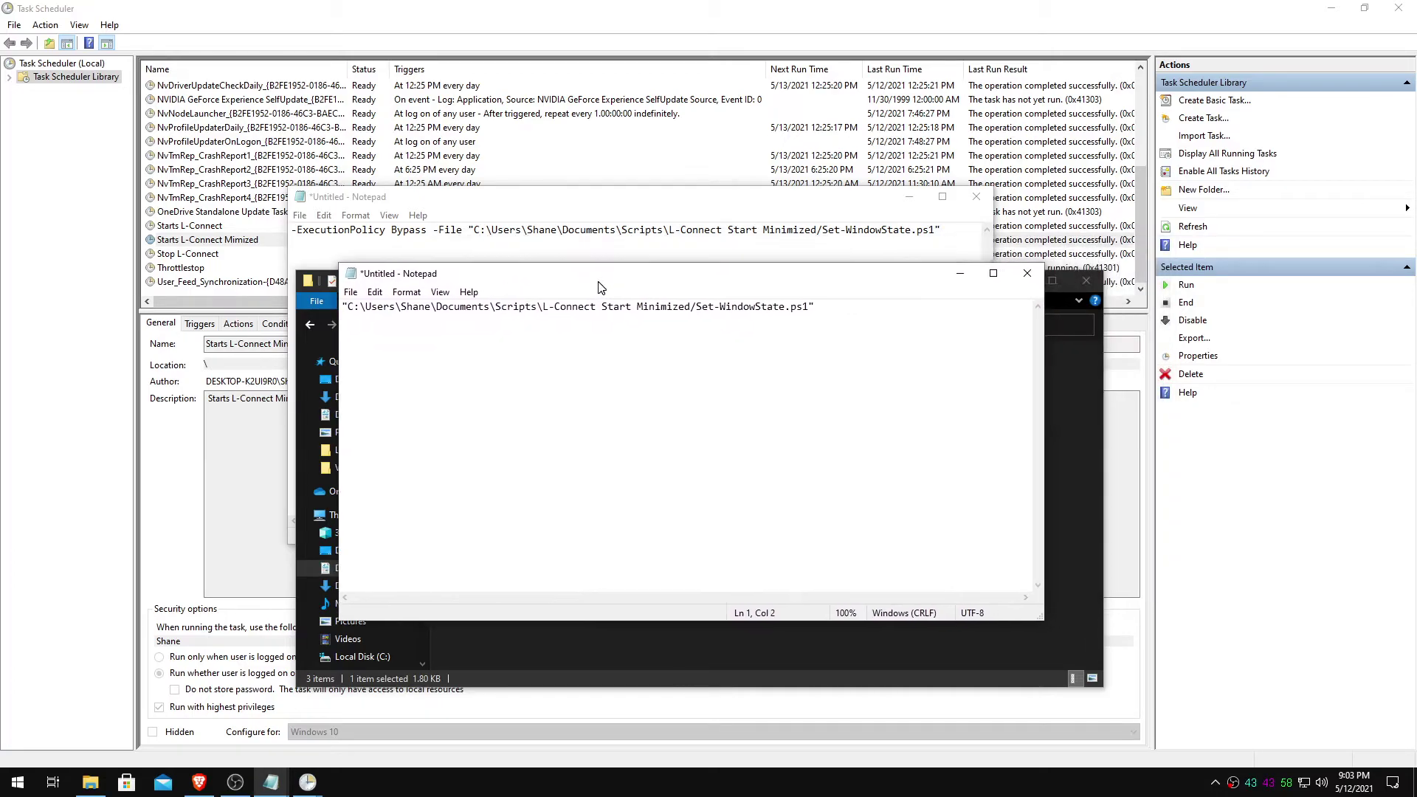
pyautogui.moveTo(293, 230); pyautogui.dragTo(461, 237)
pyautogui.hotkey('ctrl', 'c')
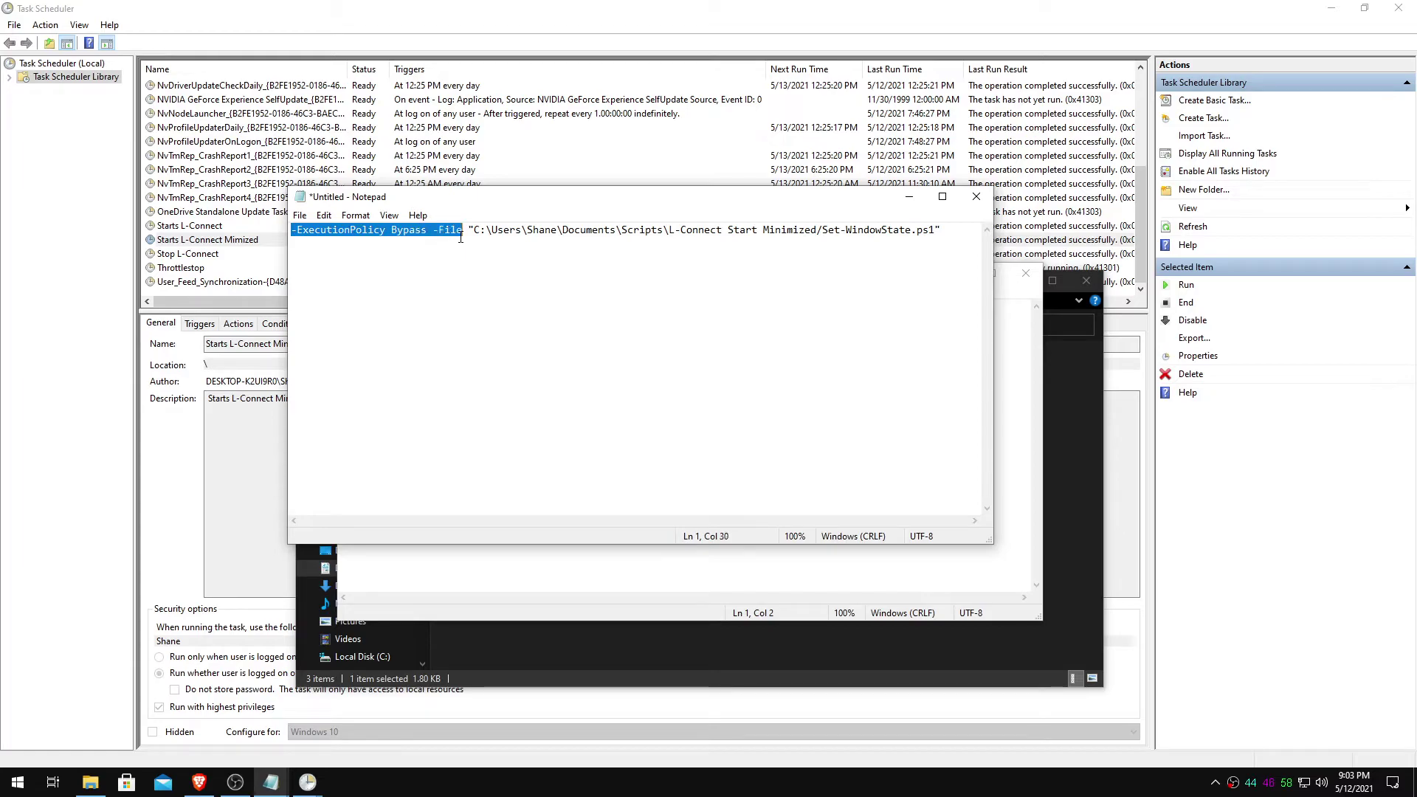
pyautogui.click(545, 565)
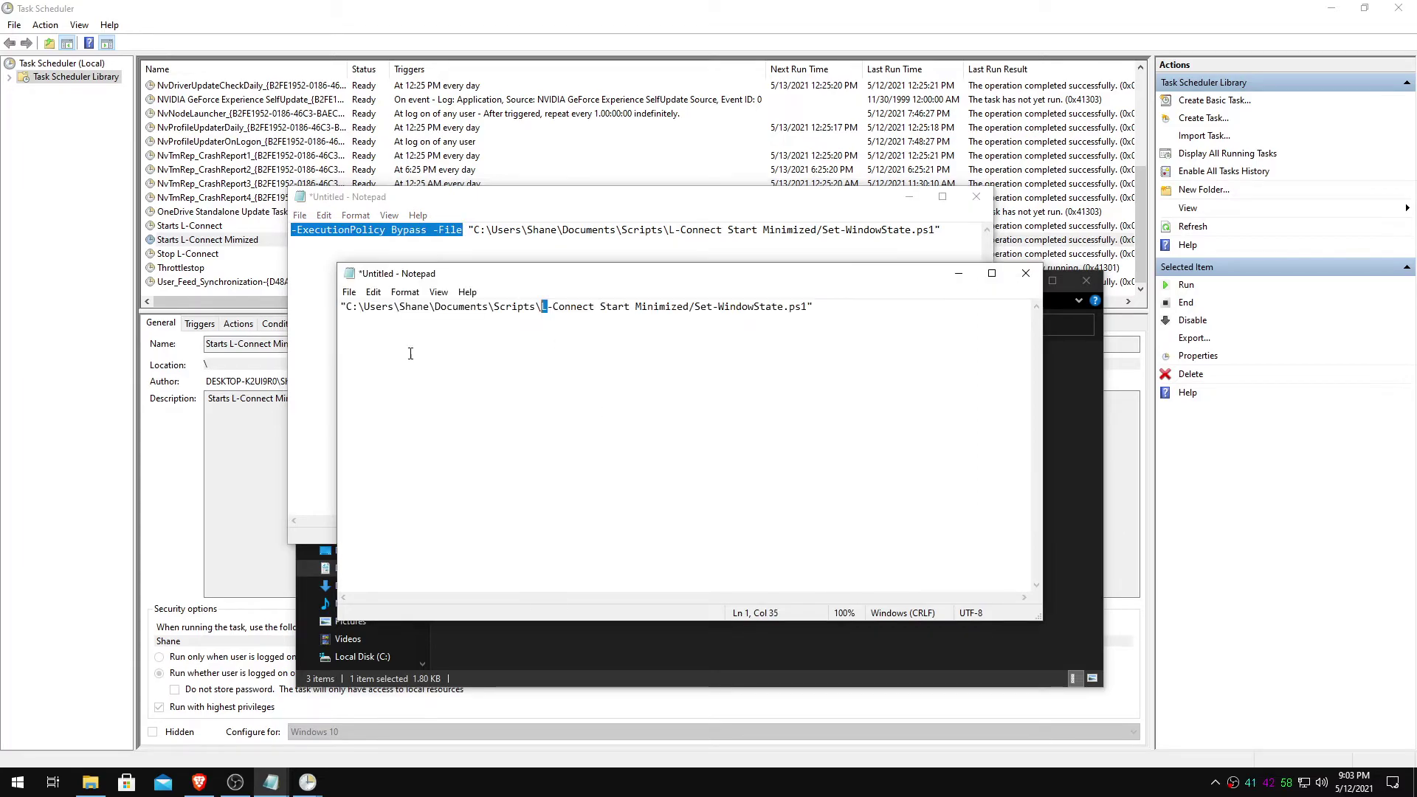
pyautogui.click(344, 307)
pyautogui.hotkey('ctrl', 'v')
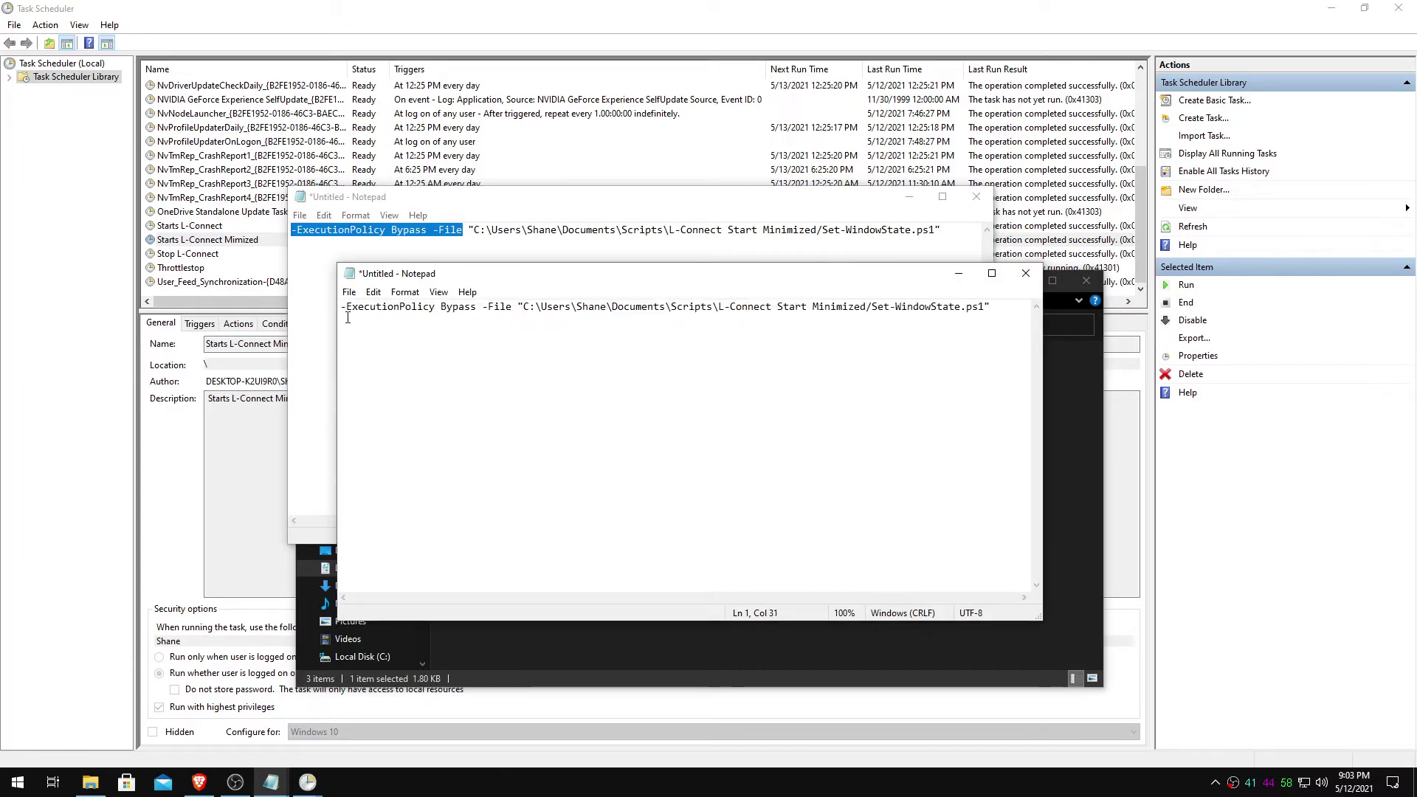
pyautogui.moveTo(491, 284); pyautogui.dragTo(445, 260)
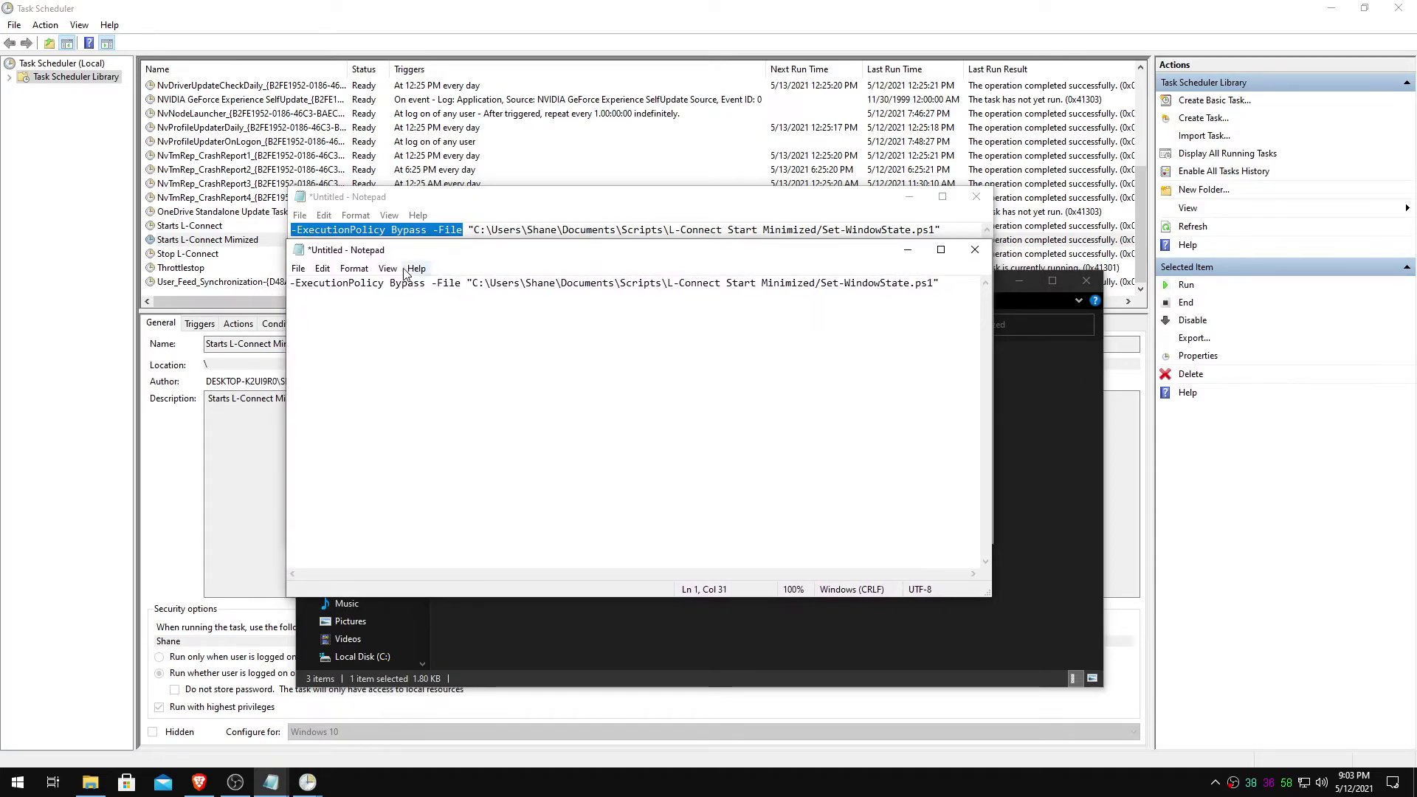
# - Close both Notepad notes with Don't Save and move the folder window away from Edit Action
pyautogui.click(974, 250)
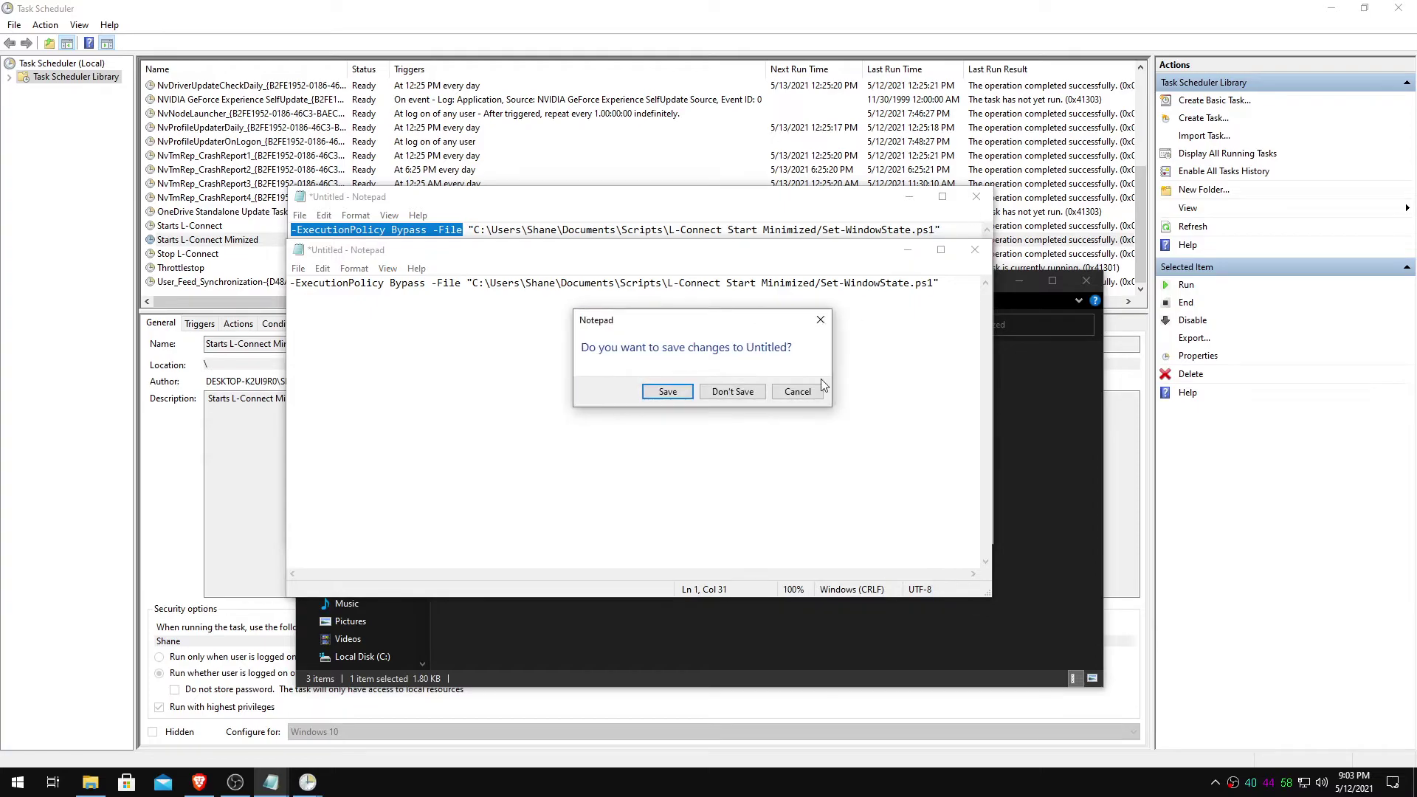
pyautogui.click(751, 392)
pyautogui.click(976, 196)
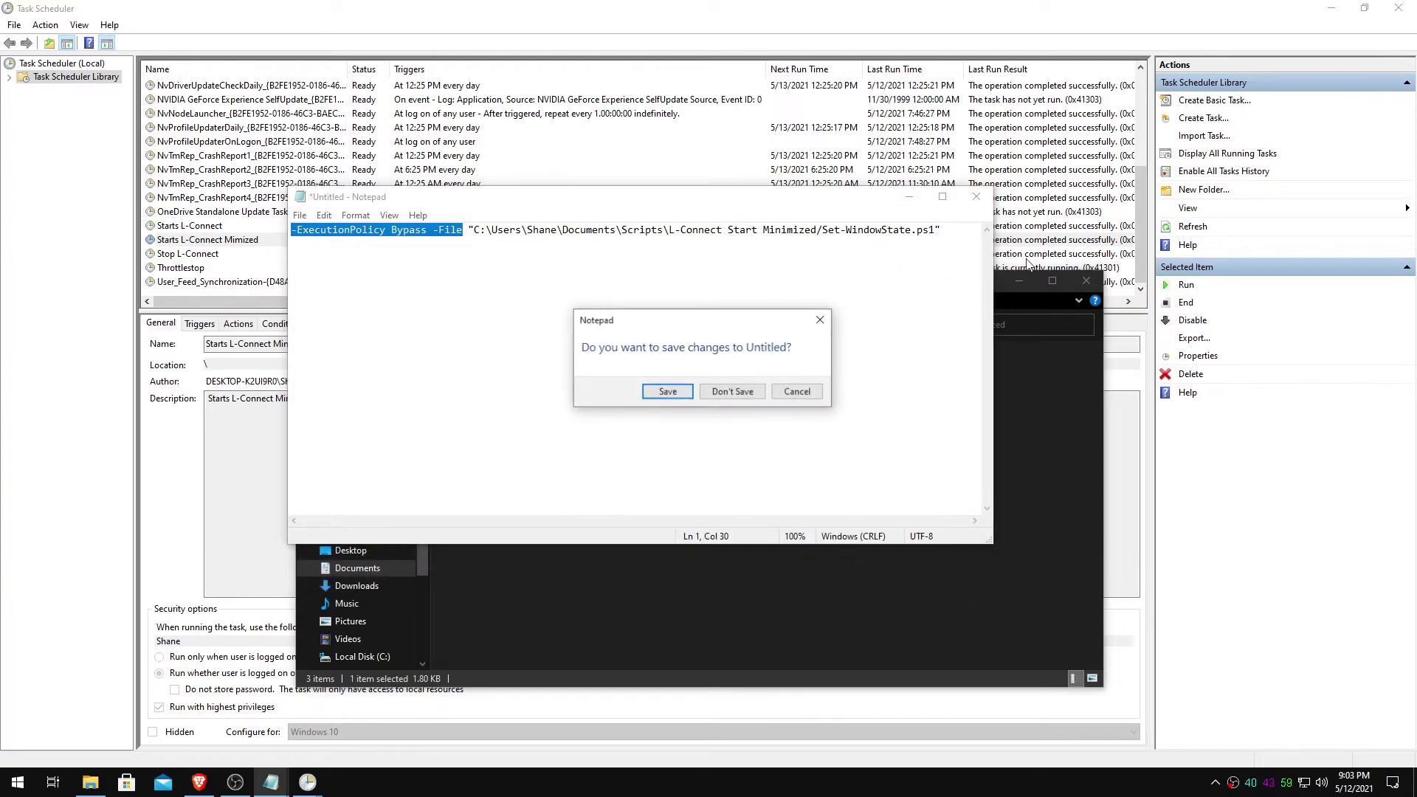
pyautogui.click(720, 392)
pyautogui.moveTo(825, 283); pyautogui.dragTo(310, 301)
pyautogui.click(504, 300)
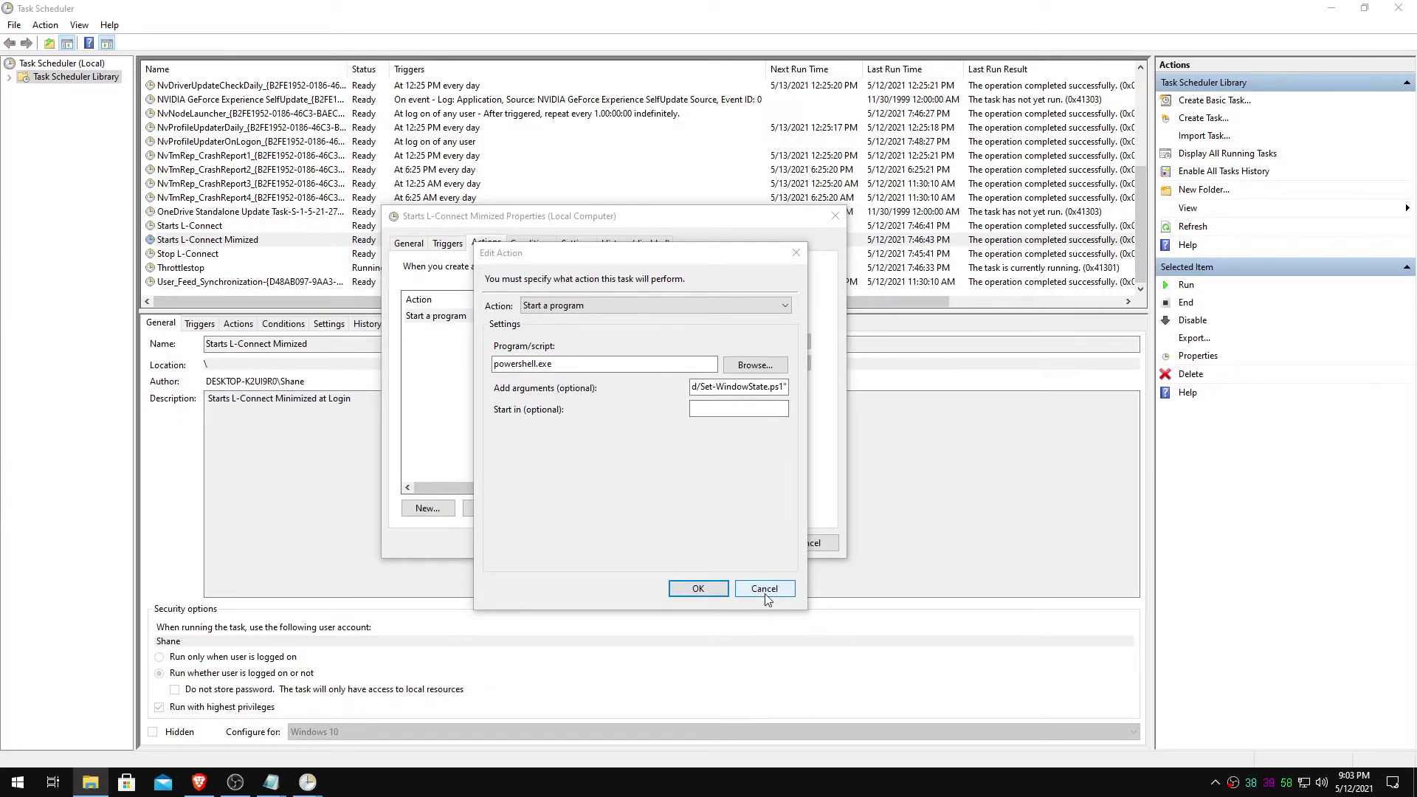
# - Close Edit Action and the Mimized properties, select Stop L-Connect, and restore the scripts folder
pyautogui.click(699, 589)
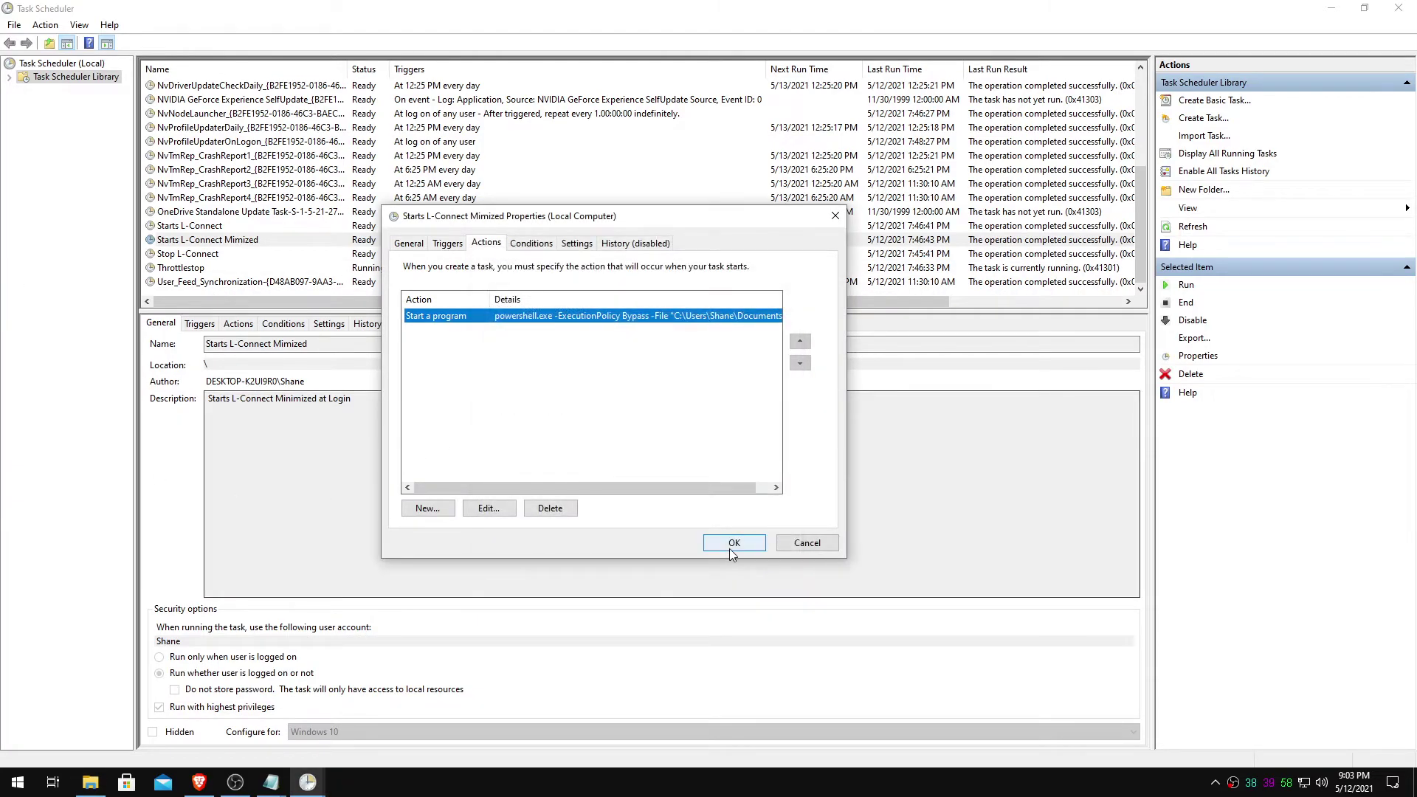
pyautogui.click(809, 549)
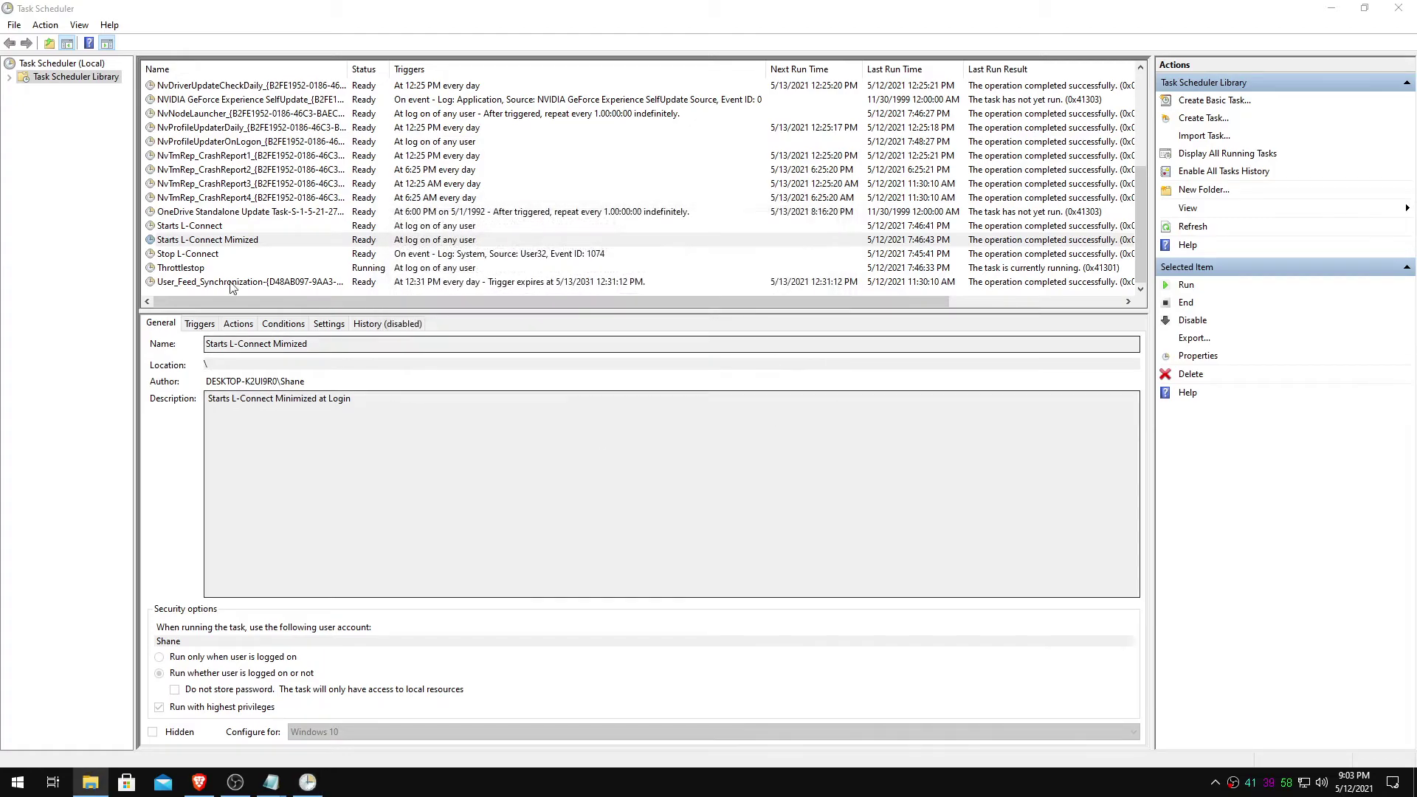
pyautogui.click(189, 255)
pyautogui.click(90, 781)
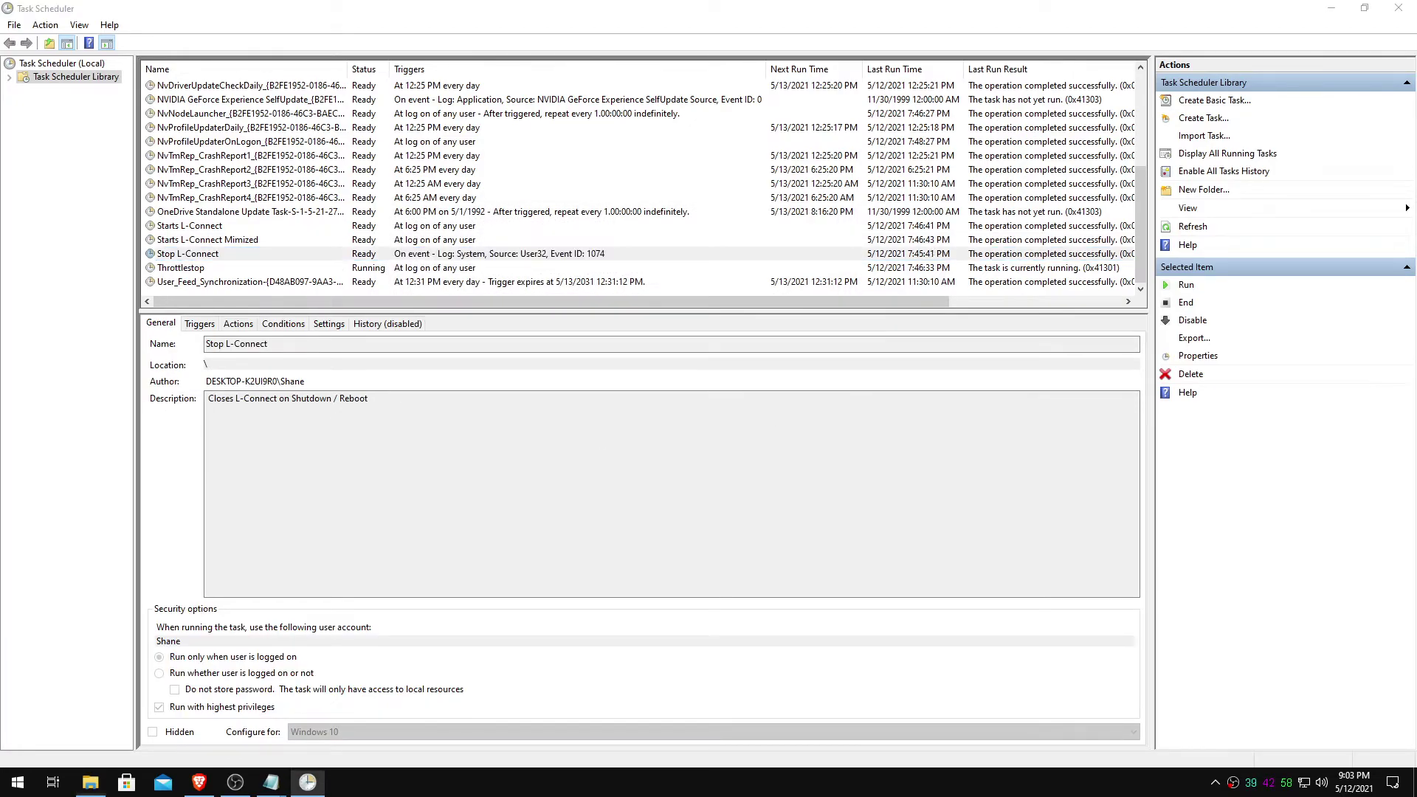
pyautogui.moveTo(795, 343); pyautogui.dragTo(927, 186)
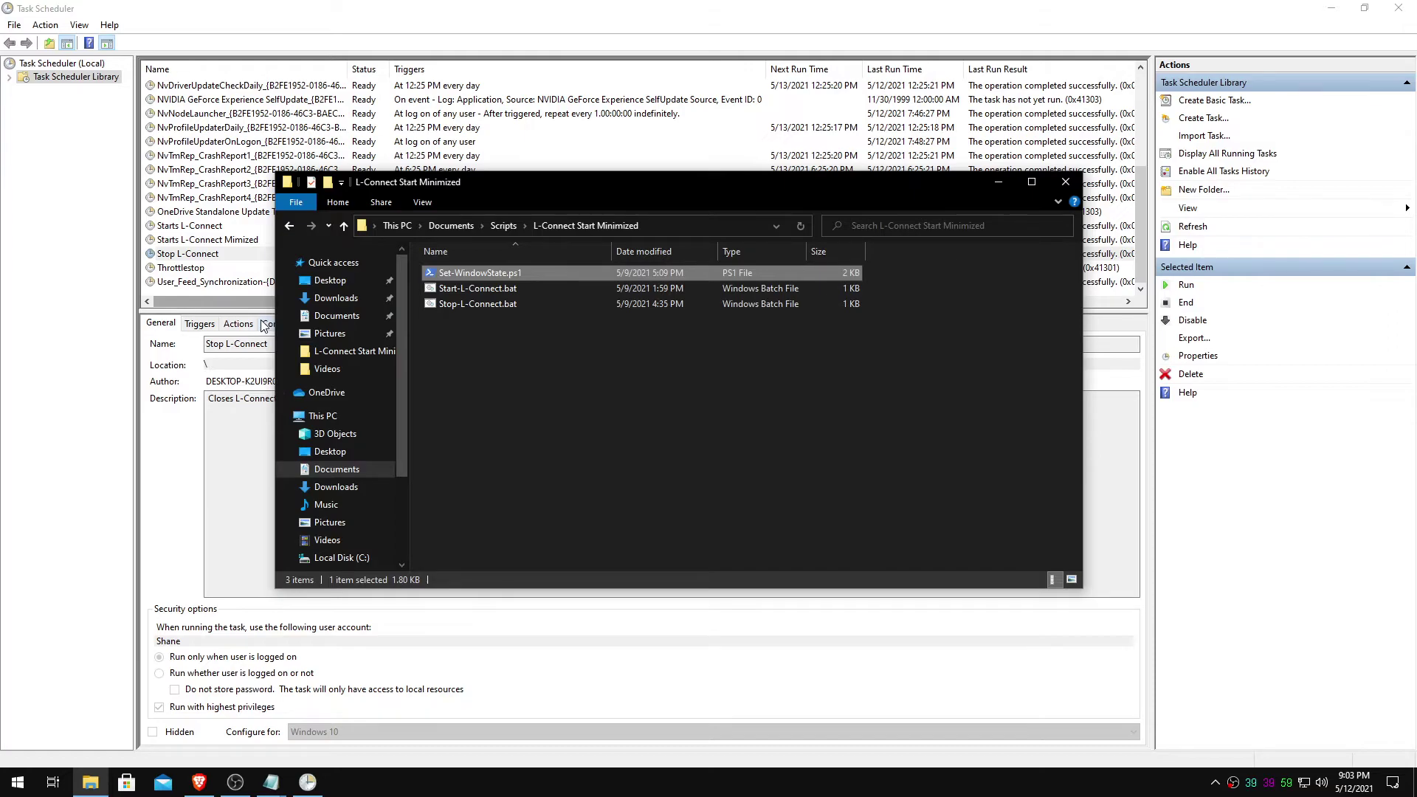
# - Open Stop-L-Connect.bat in Notepad with Edit and examine its taskkill /f /im L-Connect.exe command
pyautogui.click(454, 327)
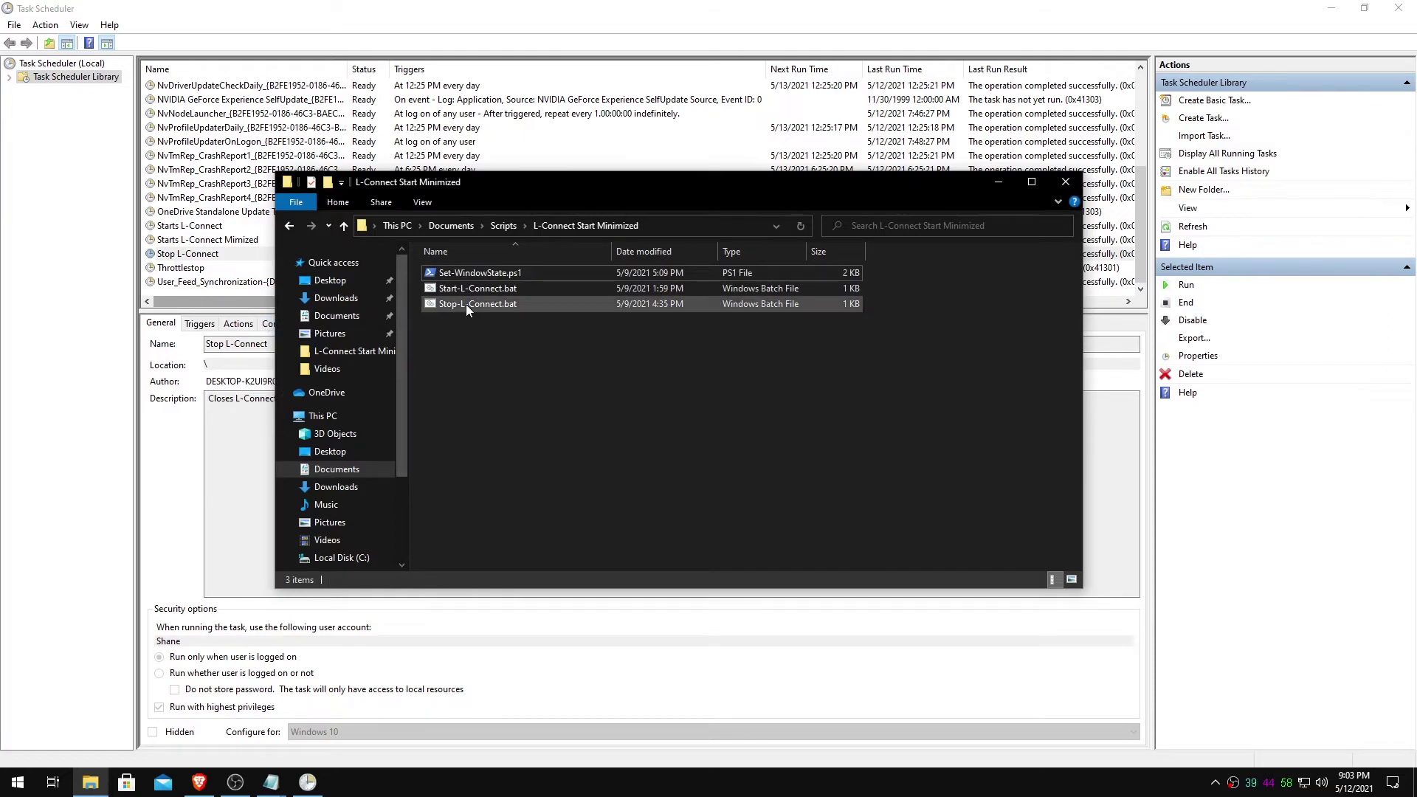
pyautogui.click(487, 306)
pyautogui.rightClick(486, 303)
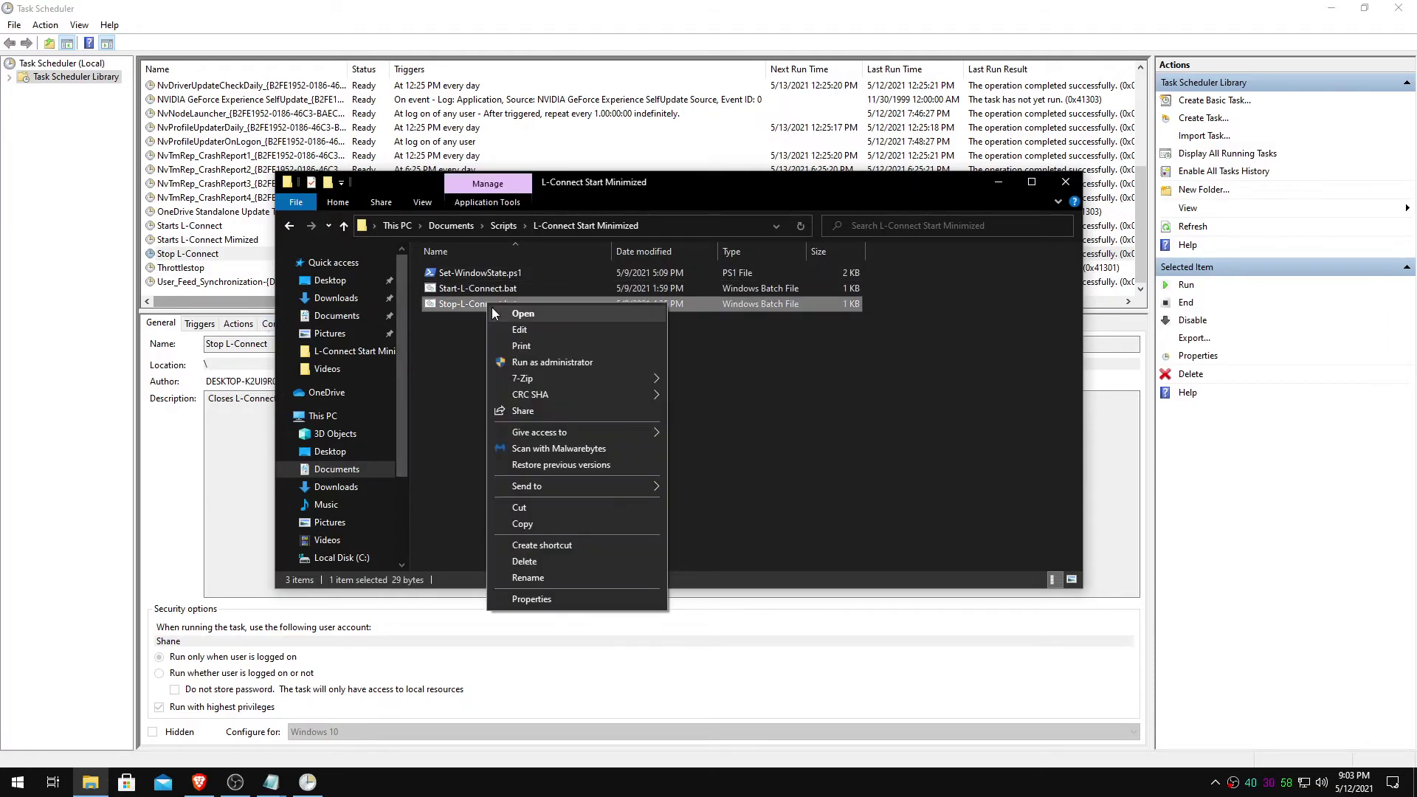
pyautogui.rightClick(486, 385)
pyautogui.moveTo(561, 550)
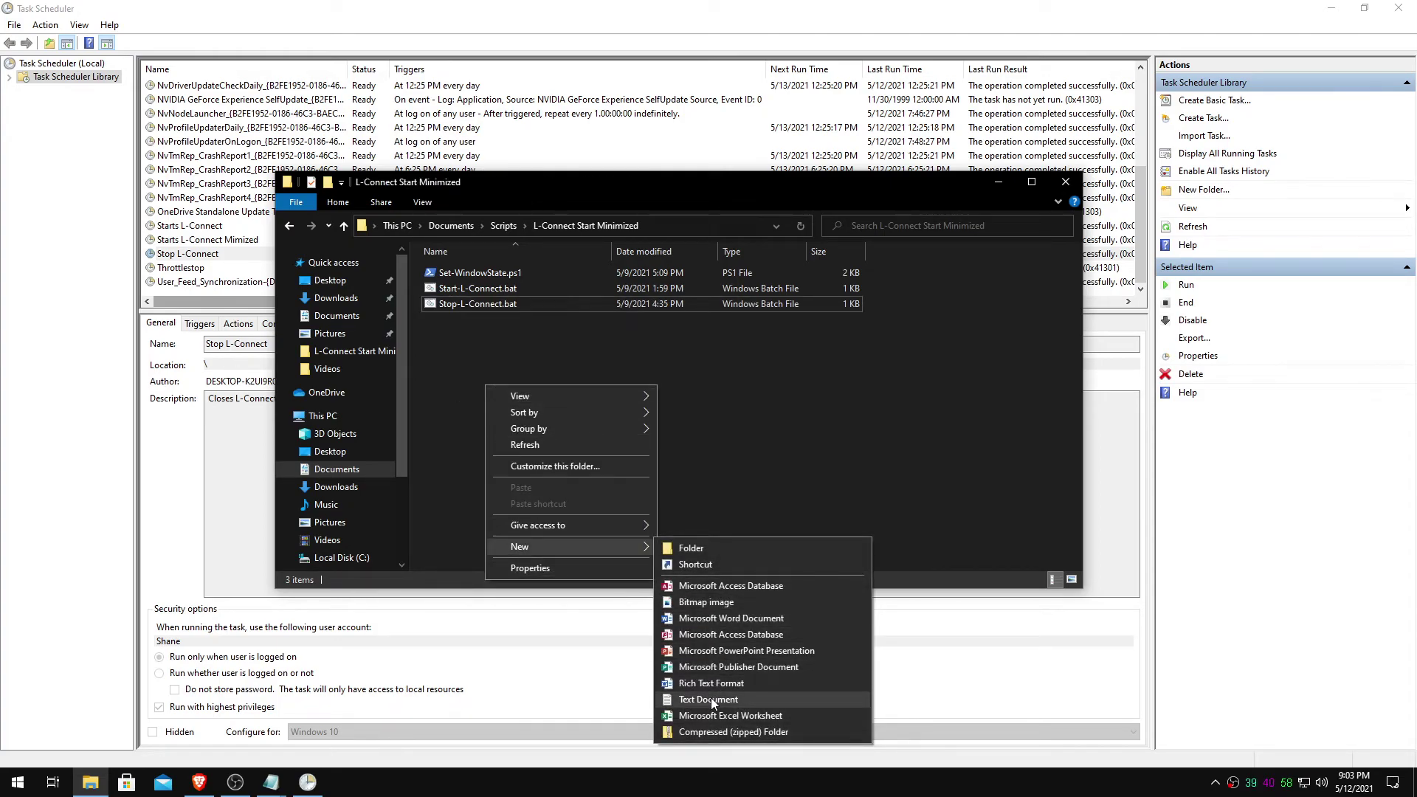
pyautogui.click(754, 390)
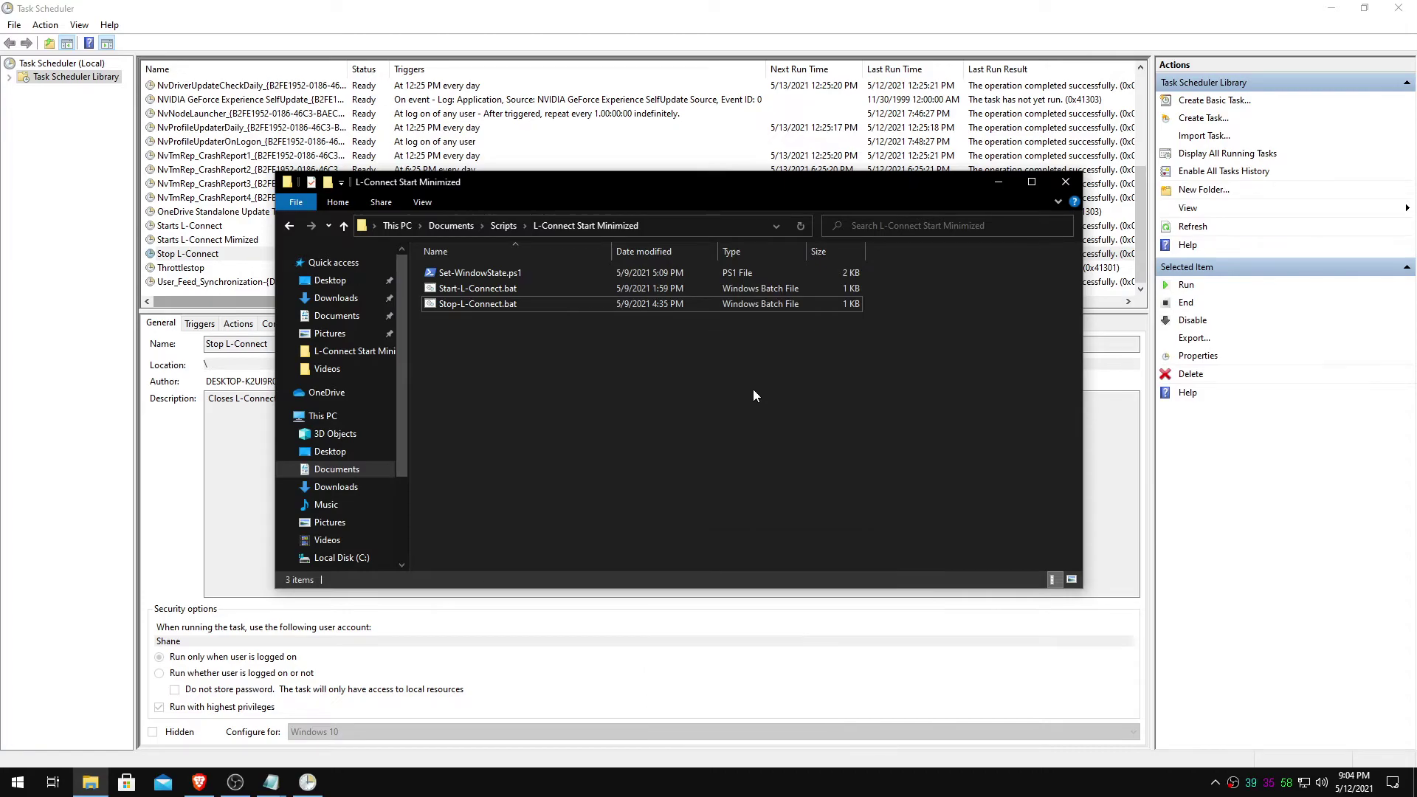
pyautogui.rightClick(471, 303)
pyautogui.click(505, 330)
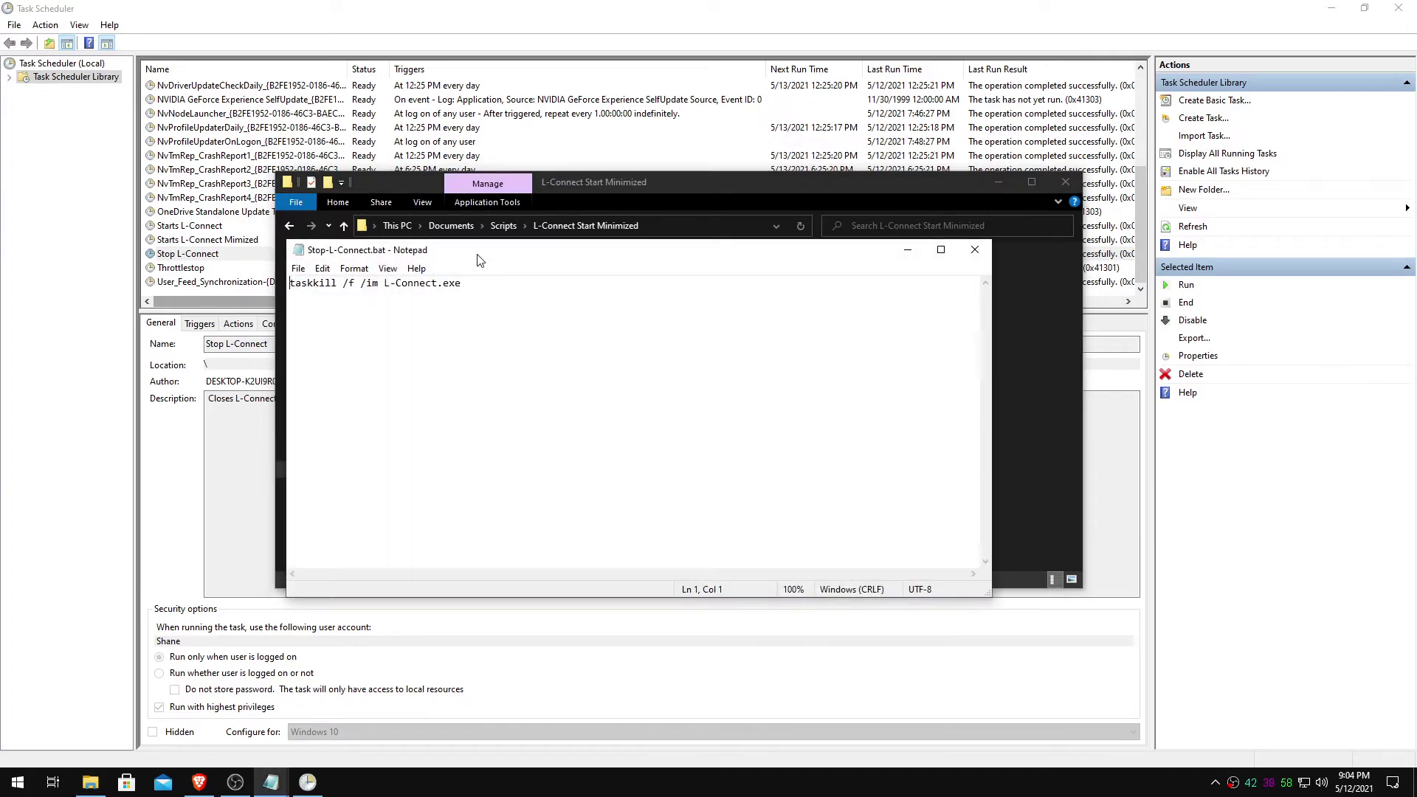
pyautogui.moveTo(367, 273); pyautogui.dragTo(425, 272)
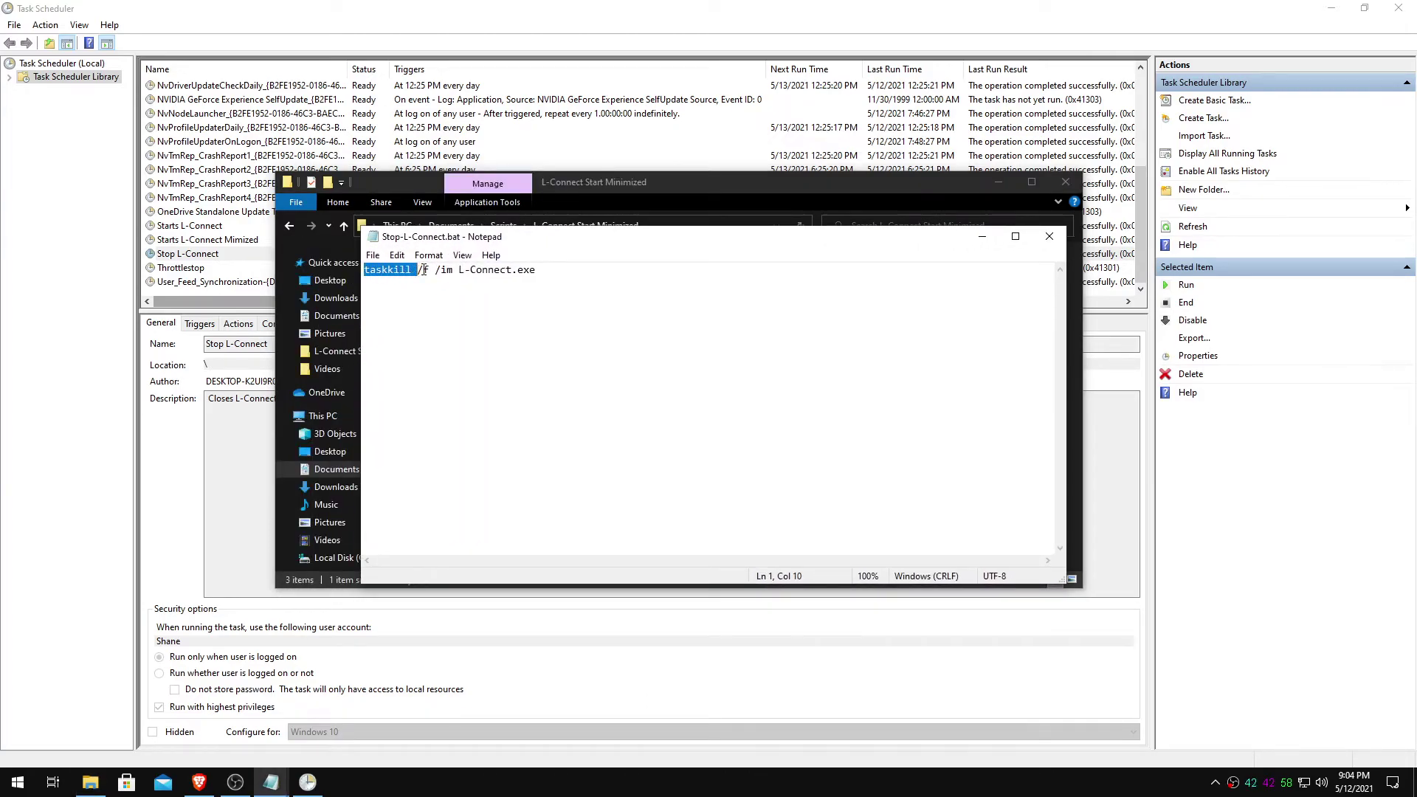
pyautogui.click(423, 272)
# - Close the batch file and open Stop L-Connect's properties, reviewing its General info, then its triggers
pyautogui.click(1048, 236)
pyautogui.click(998, 181)
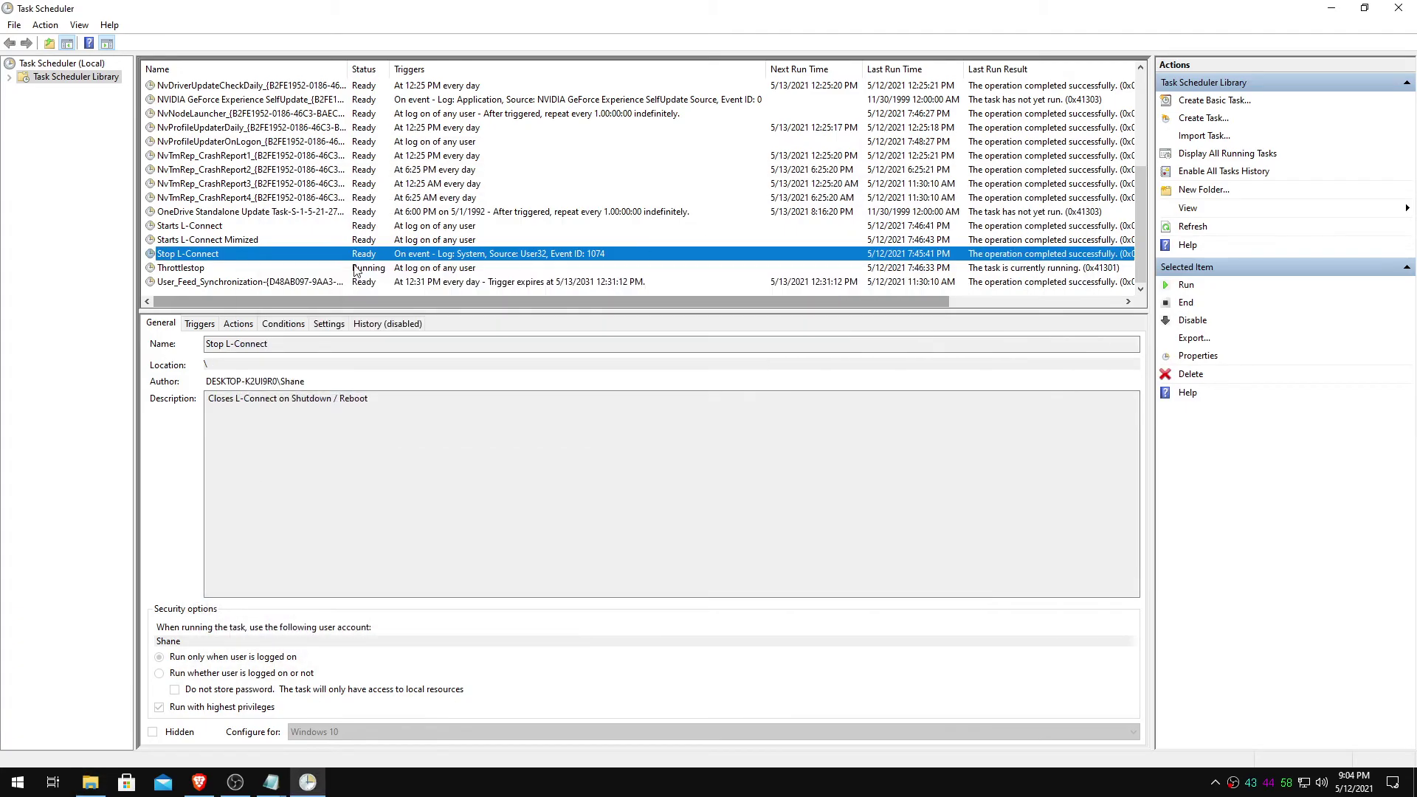
pyautogui.doubleClick(242, 255)
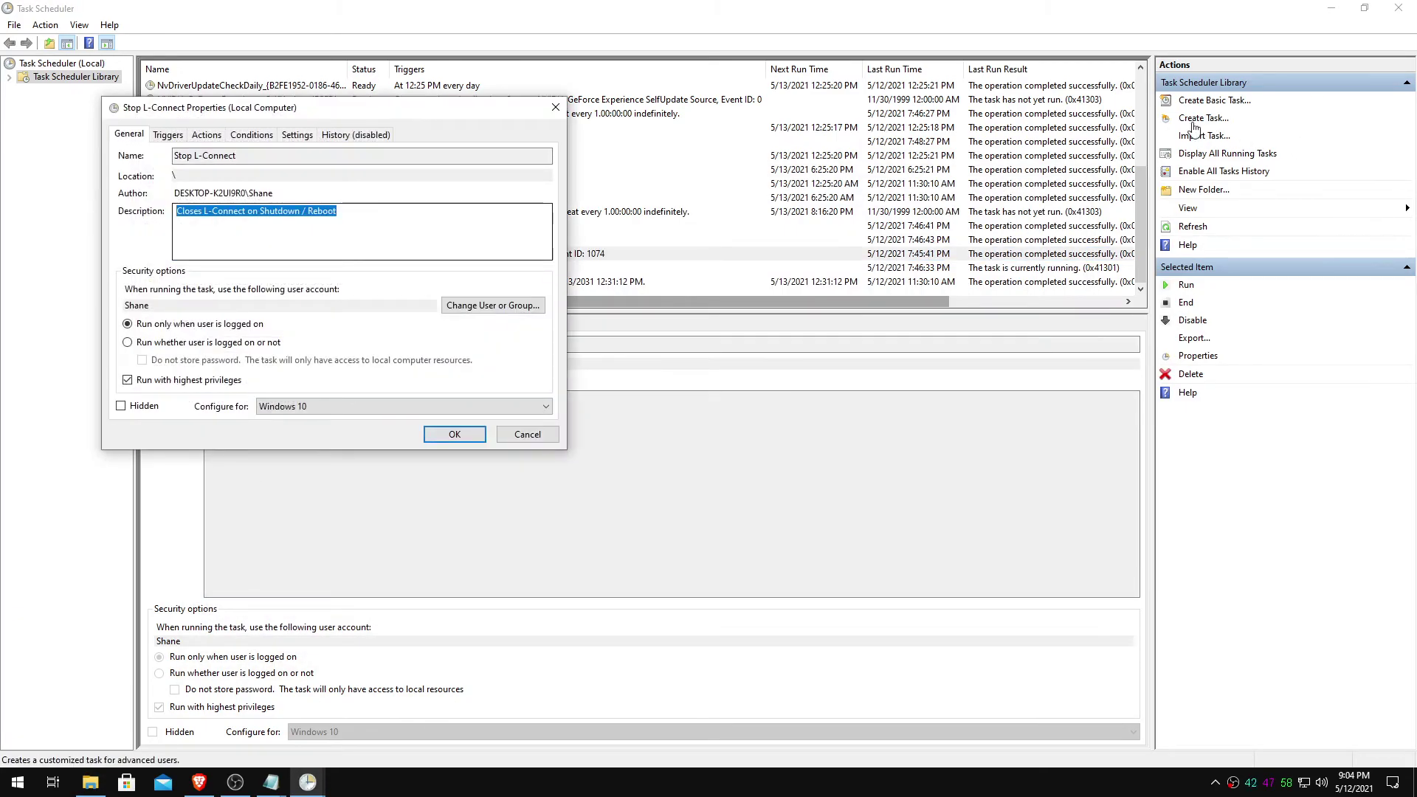
pyautogui.moveTo(221, 107); pyautogui.dragTo(521, 185)
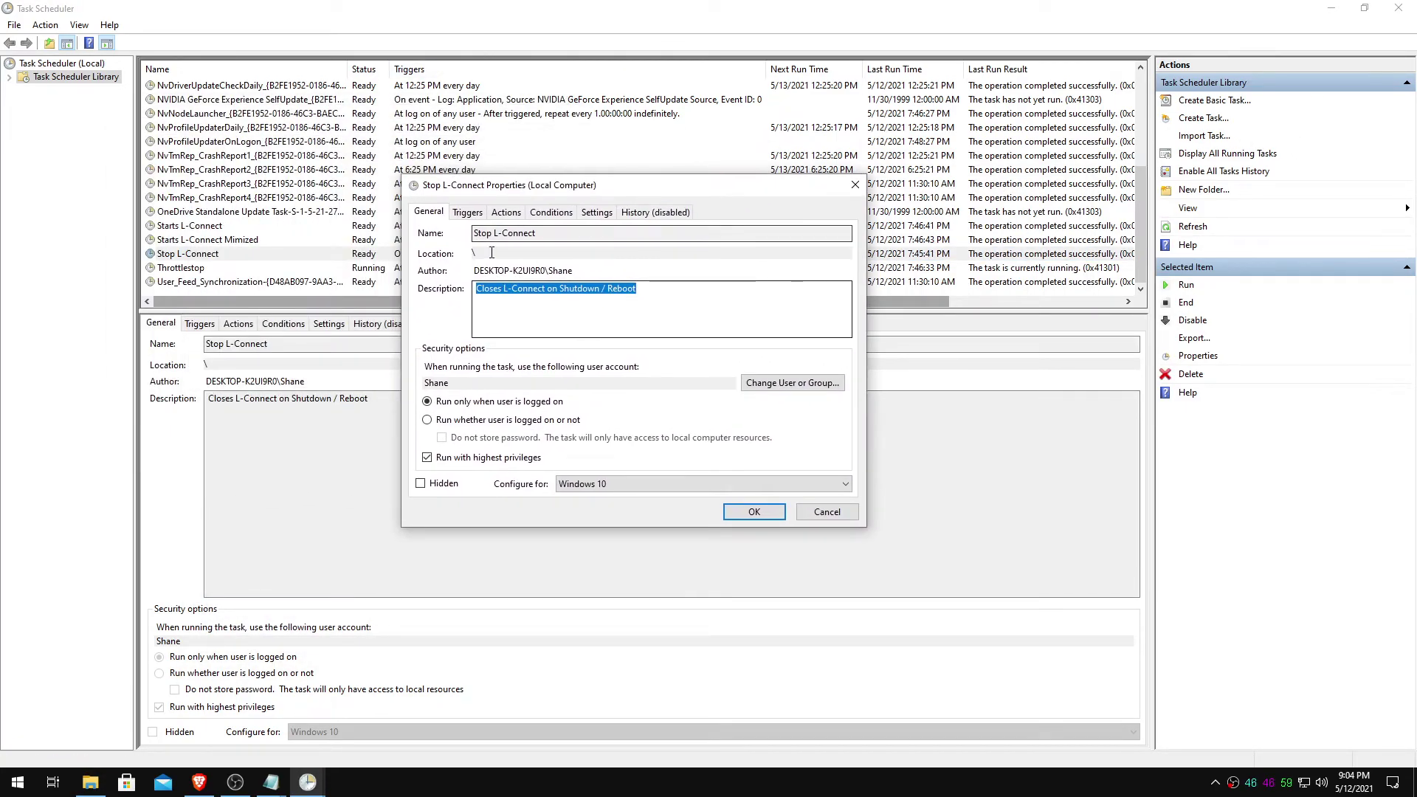
pyautogui.moveTo(474, 234); pyautogui.dragTo(537, 233)
pyautogui.moveTo(476, 289); pyautogui.dragTo(641, 289)
pyautogui.click(644, 288)
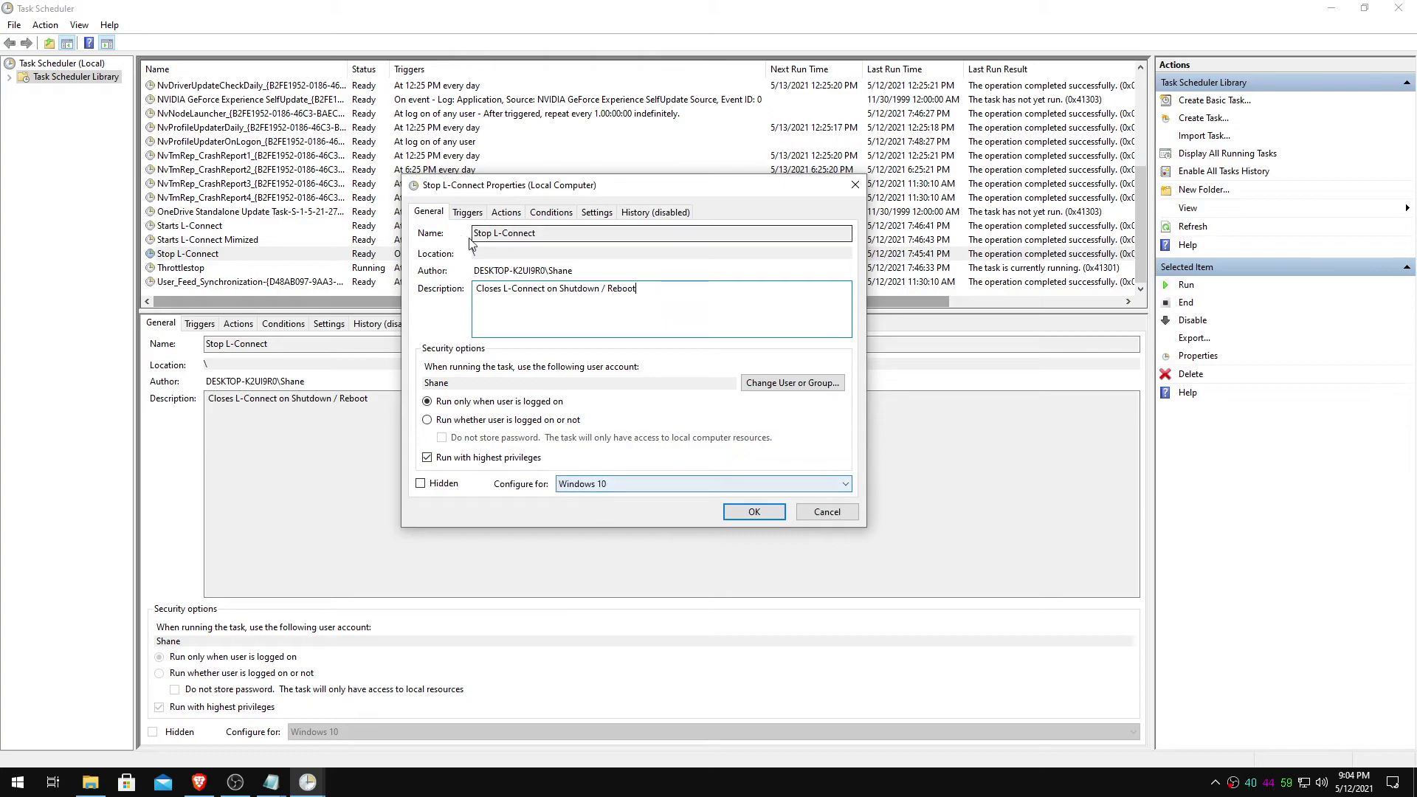
pyautogui.click(468, 212)
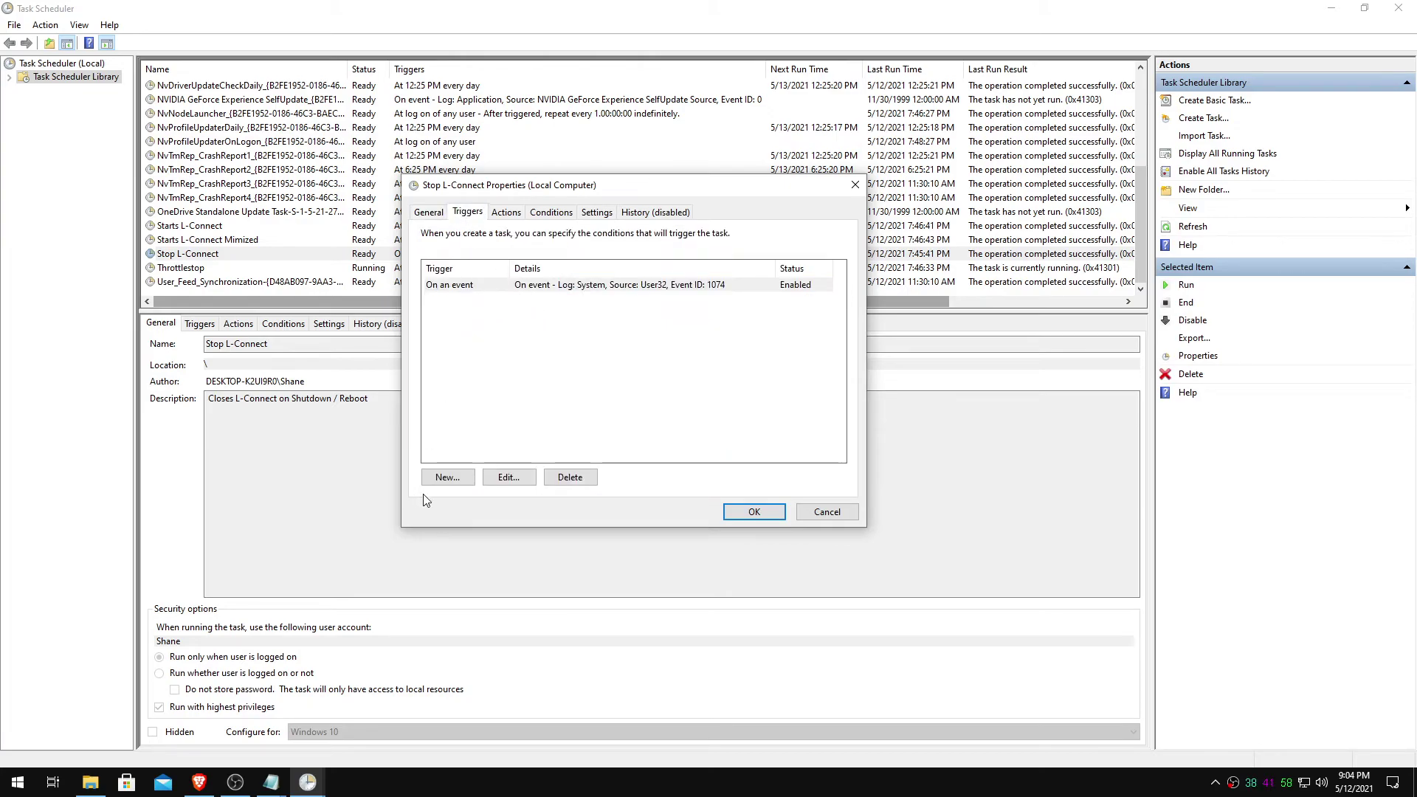
# - Check the On an event trigger's System log, User32 source and Event ID 1074, cancel out, and minimize
pyautogui.click(596, 288)
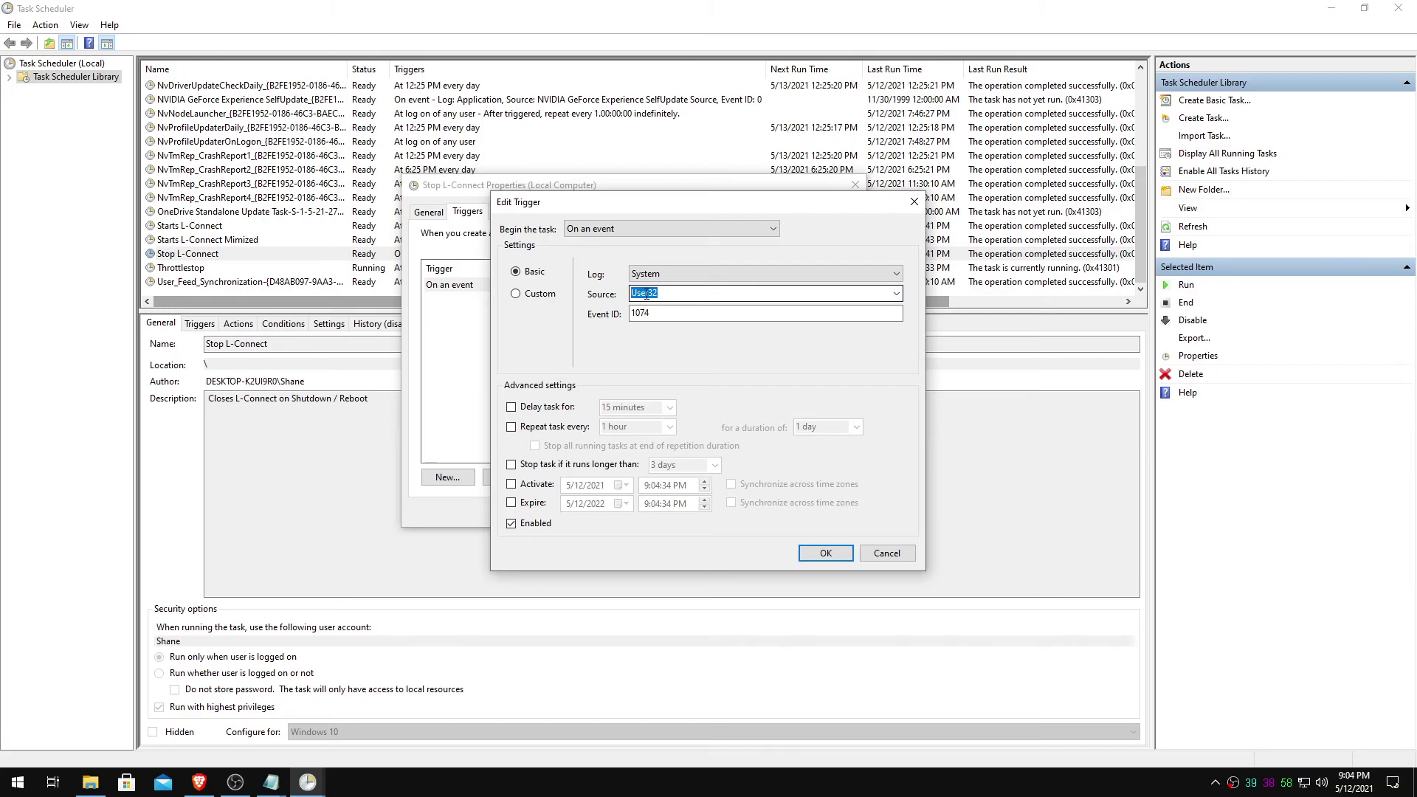
pyautogui.moveTo(724, 312); pyautogui.dragTo(635, 319)
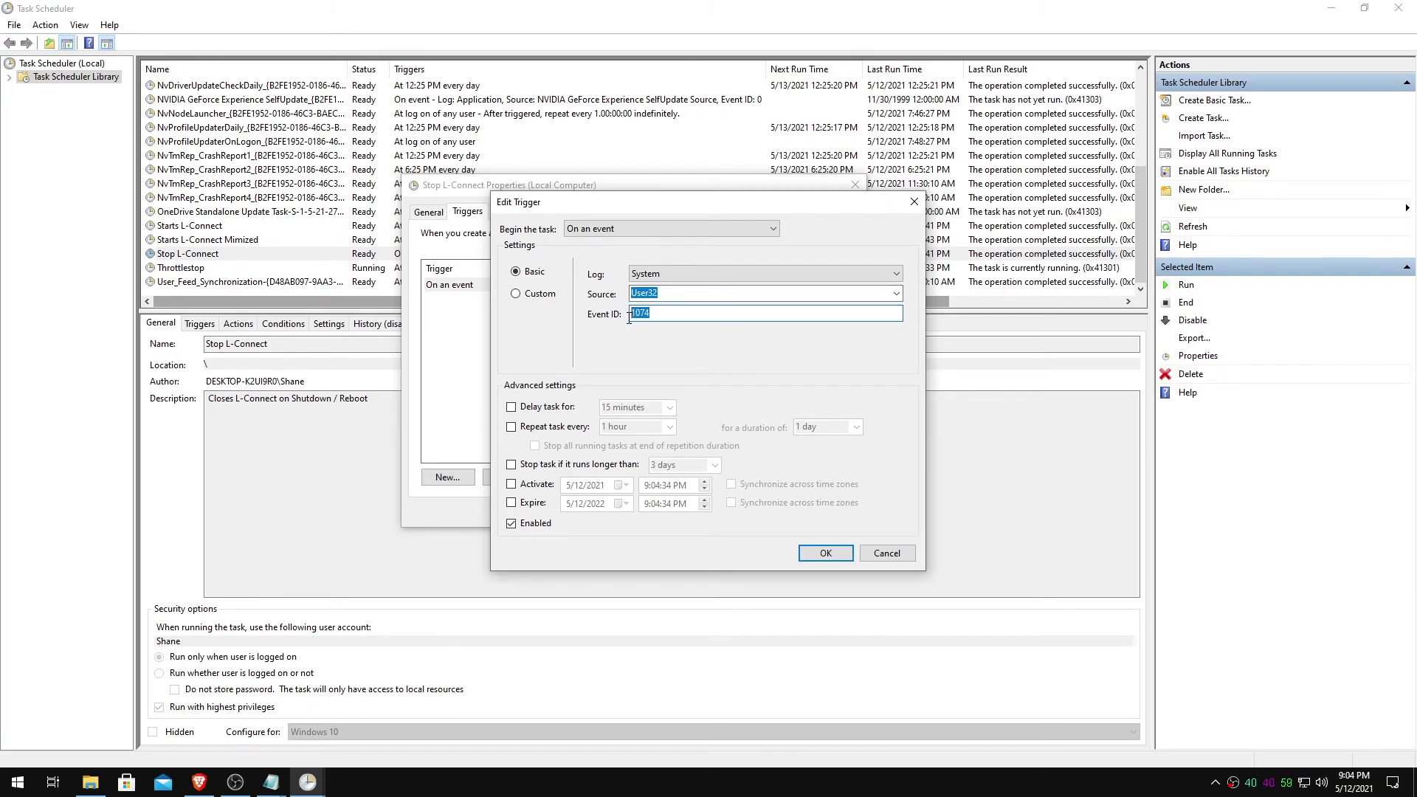
pyautogui.click(657, 315)
pyautogui.moveTo(649, 315); pyautogui.dragTo(595, 304)
pyautogui.click(887, 553)
pyautogui.click(823, 509)
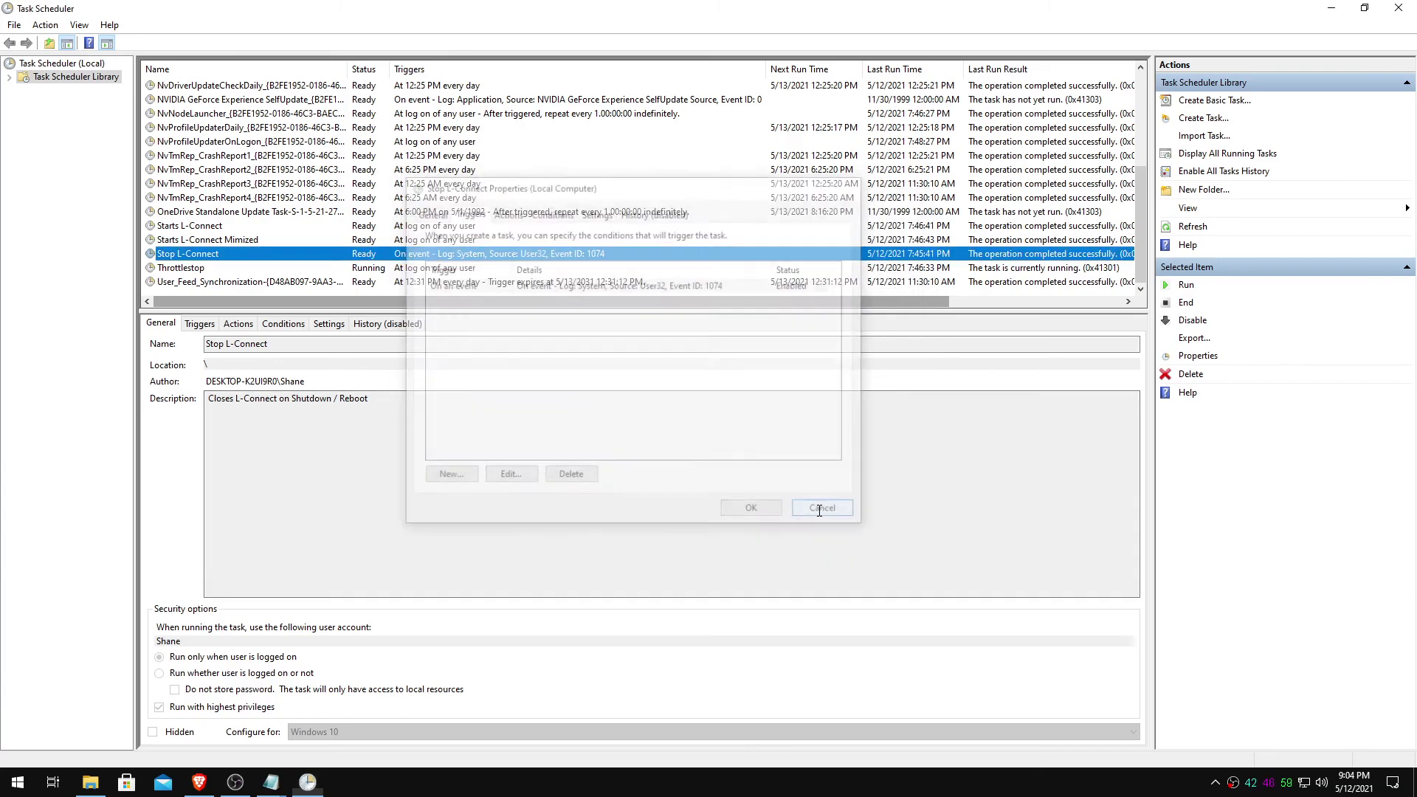
pyautogui.click(1331, 8)
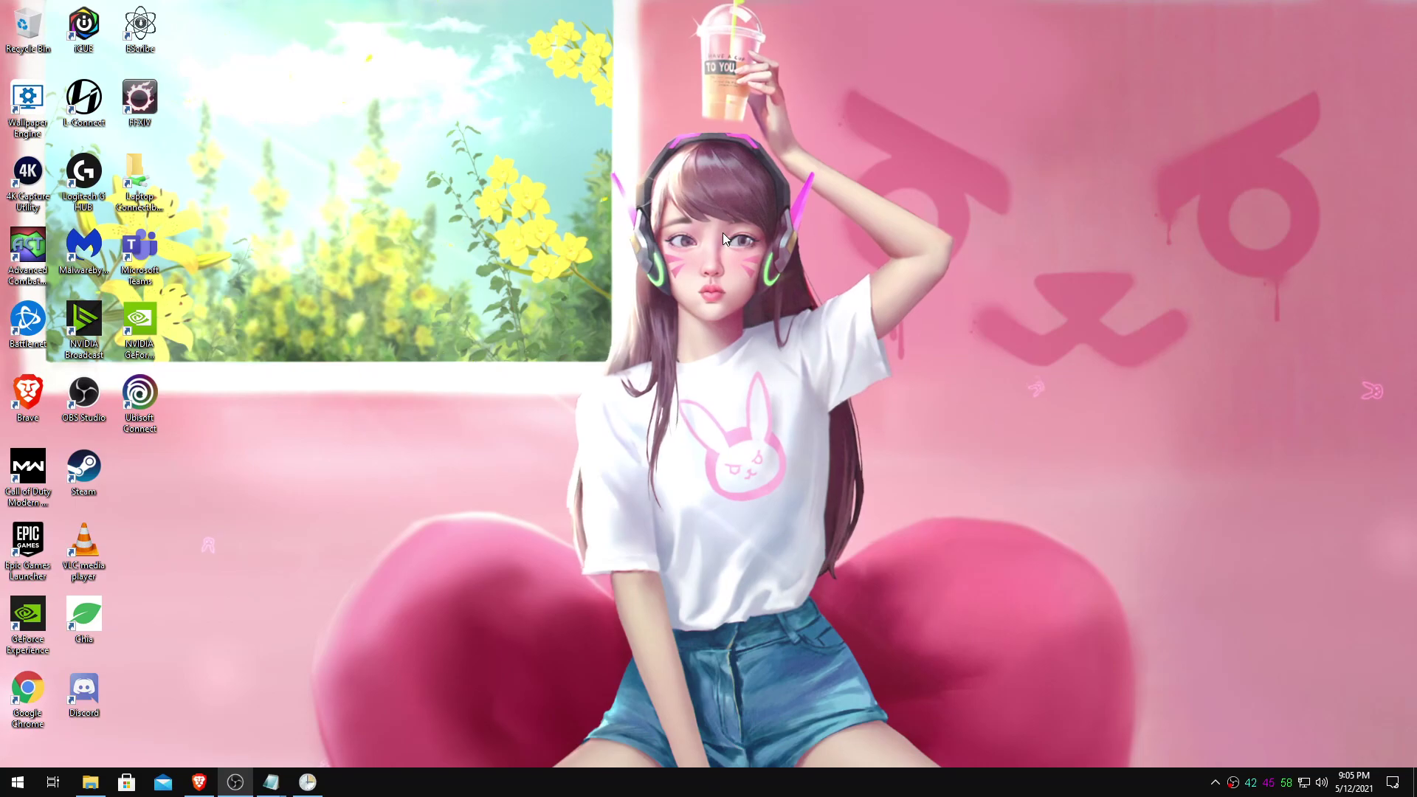